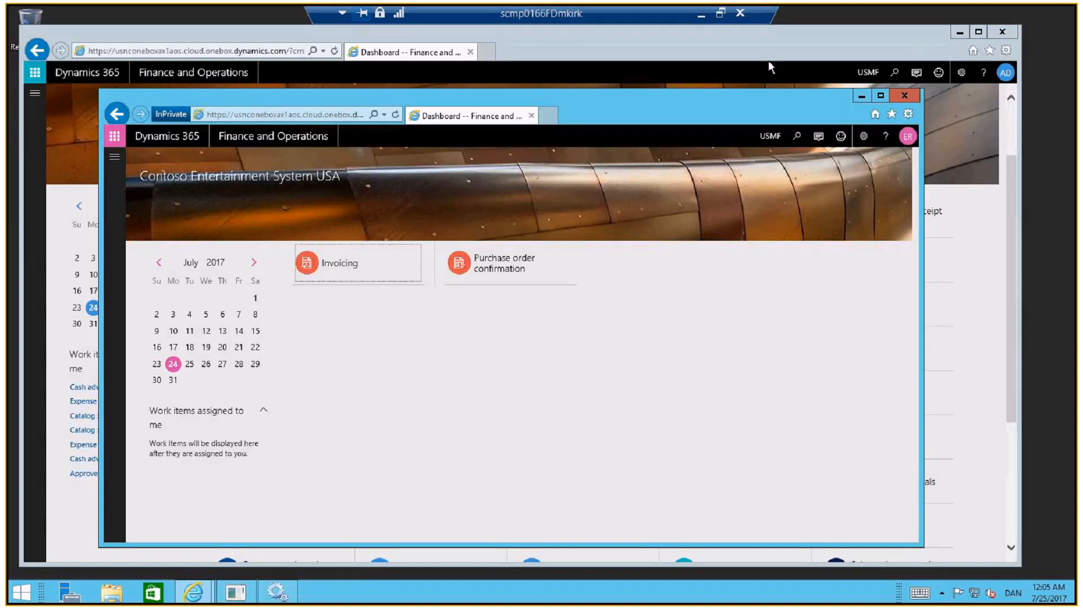
# Open the Purchase order confirmation workspace in a maximized InPrivate window and view its list of vendor accounts
pyautogui.moveTo(669, 116); pyautogui.dragTo(665, 118)
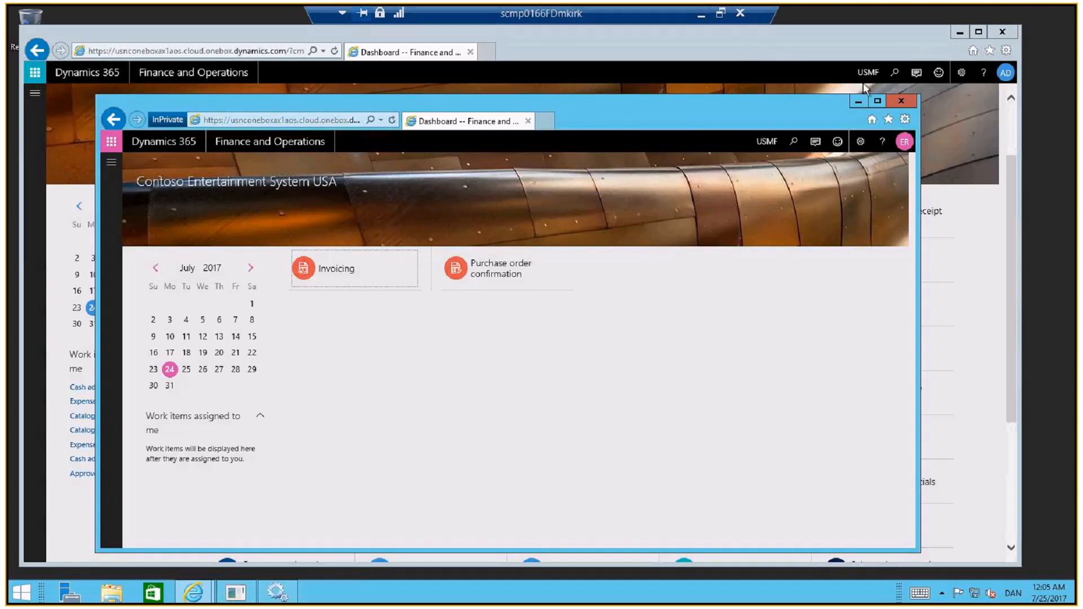
pyautogui.click(877, 101)
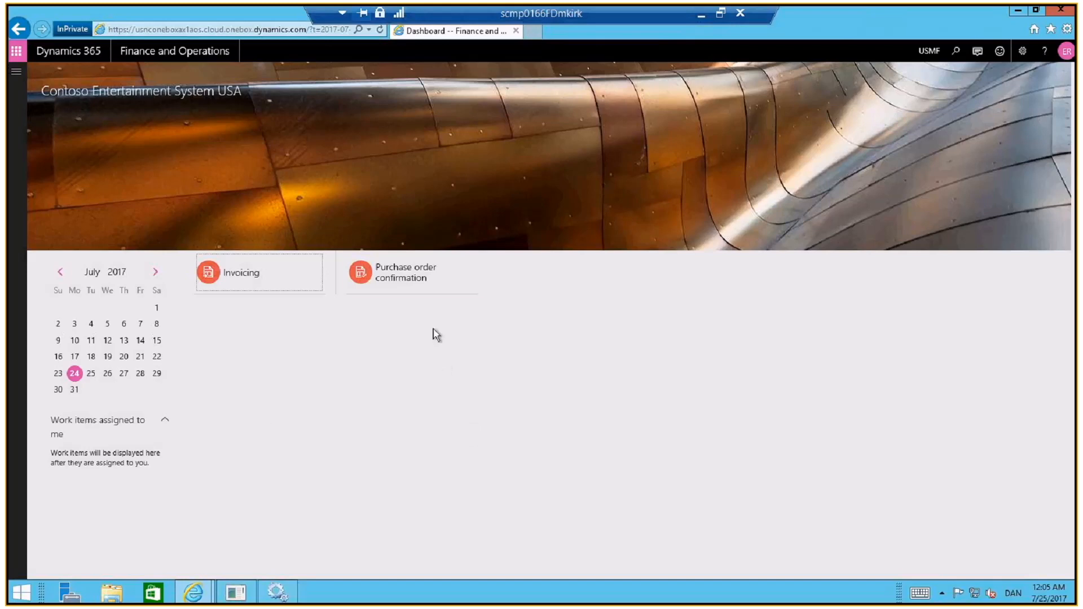
pyautogui.click(396, 279)
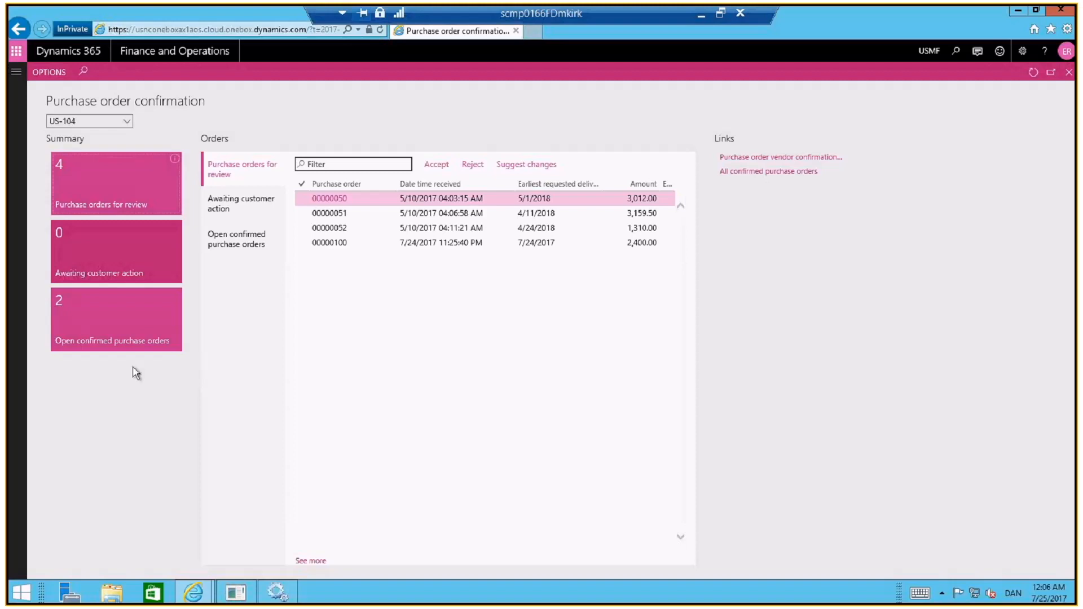
pyautogui.click(128, 128)
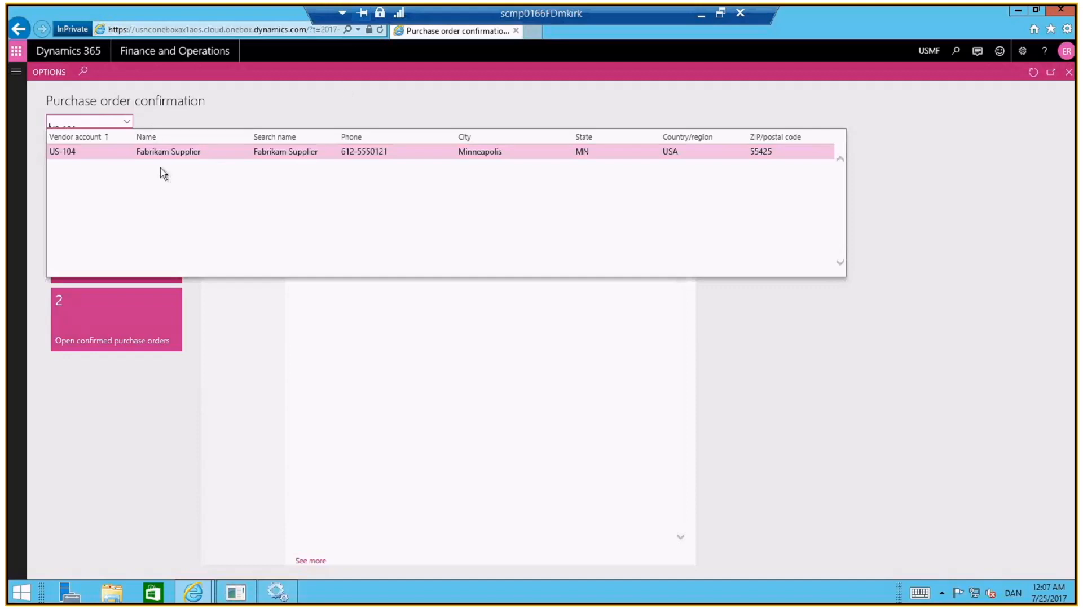
pyautogui.click(294, 110)
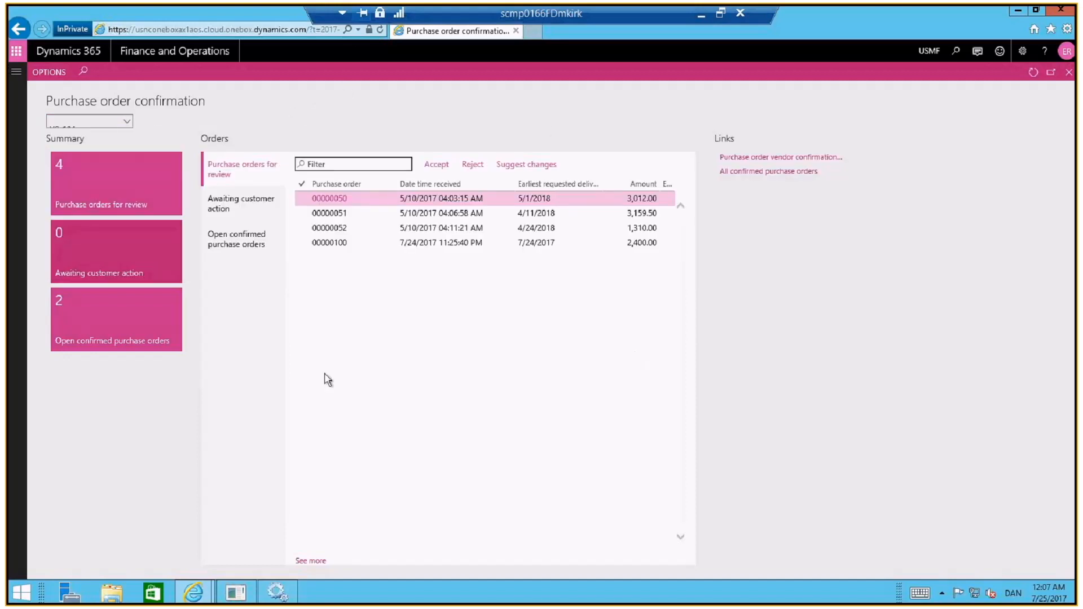
# Open the 2,400.00 purchase order received on 7/24/2017 from the purchase orders for review
pyautogui.click(412, 243)
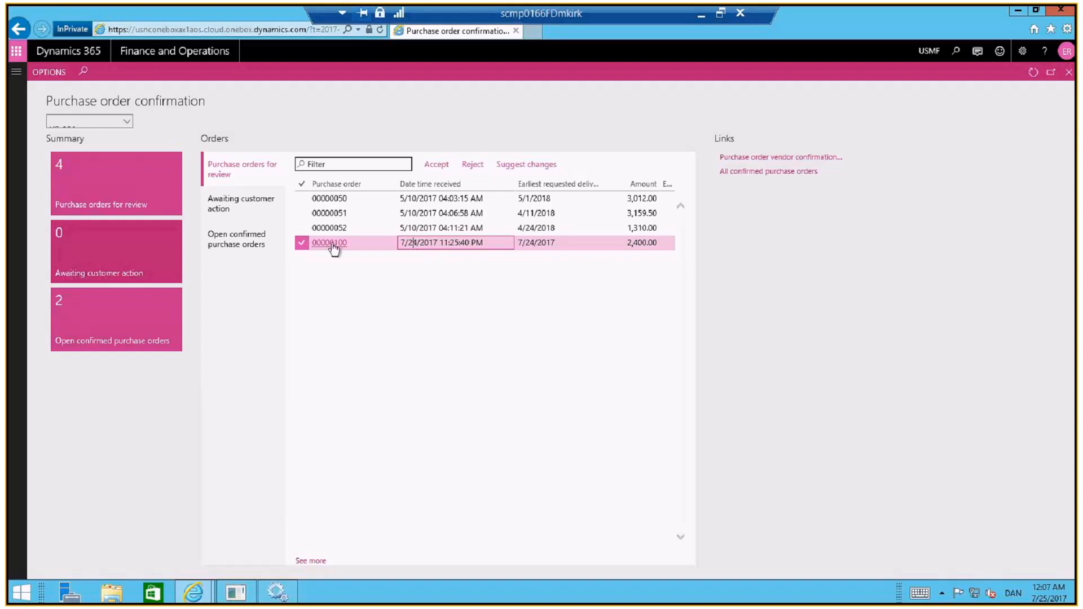
pyautogui.click(333, 246)
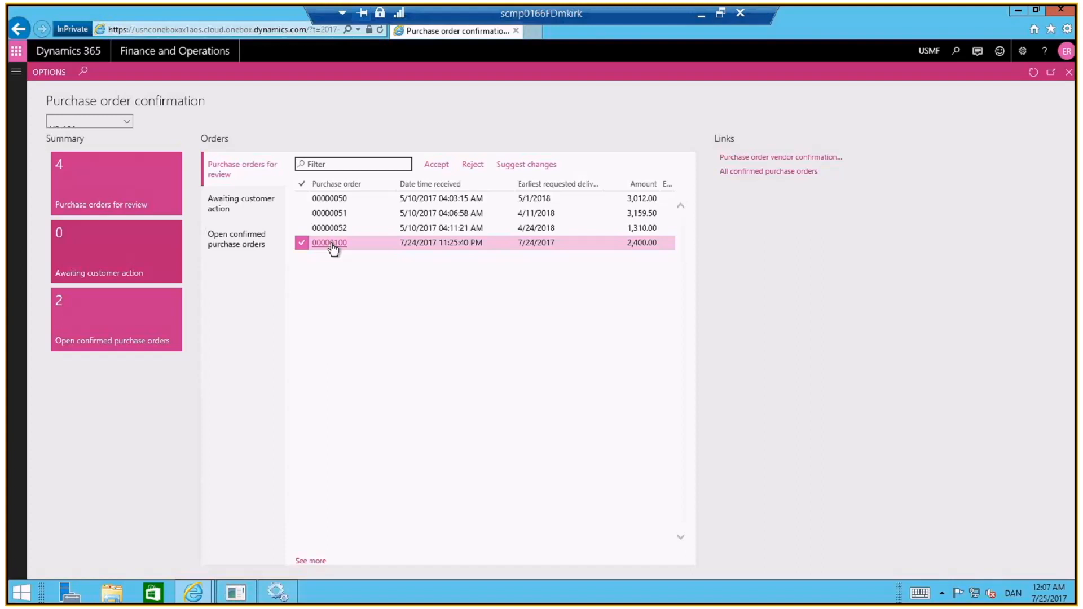
pyautogui.click(333, 246)
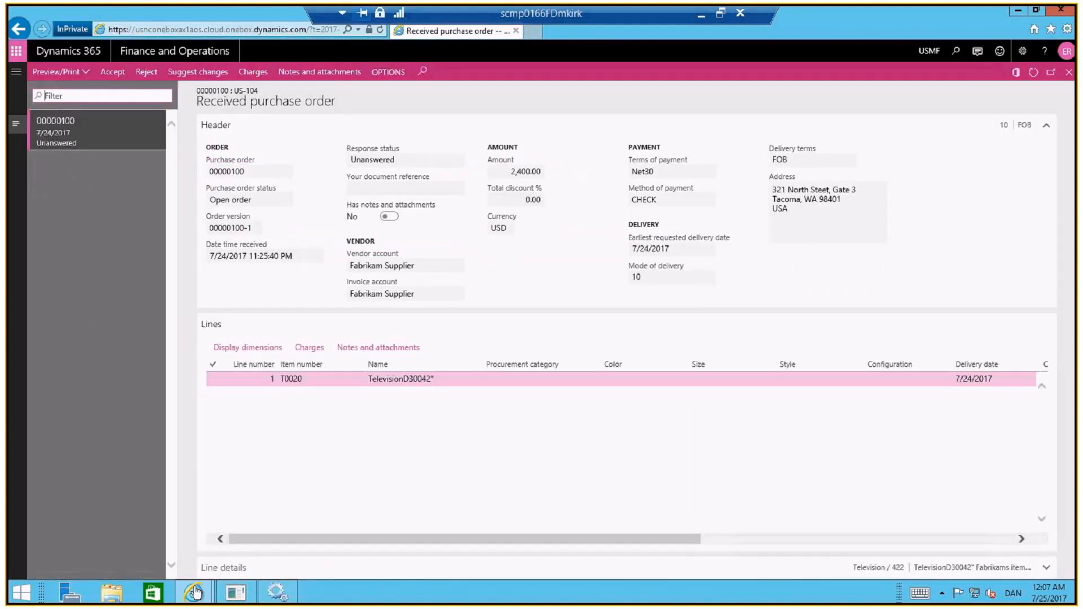
# Examine the received purchase order's header, its line's quantity and price columns, and the external item reference in the line details
pyautogui.click(220, 570)
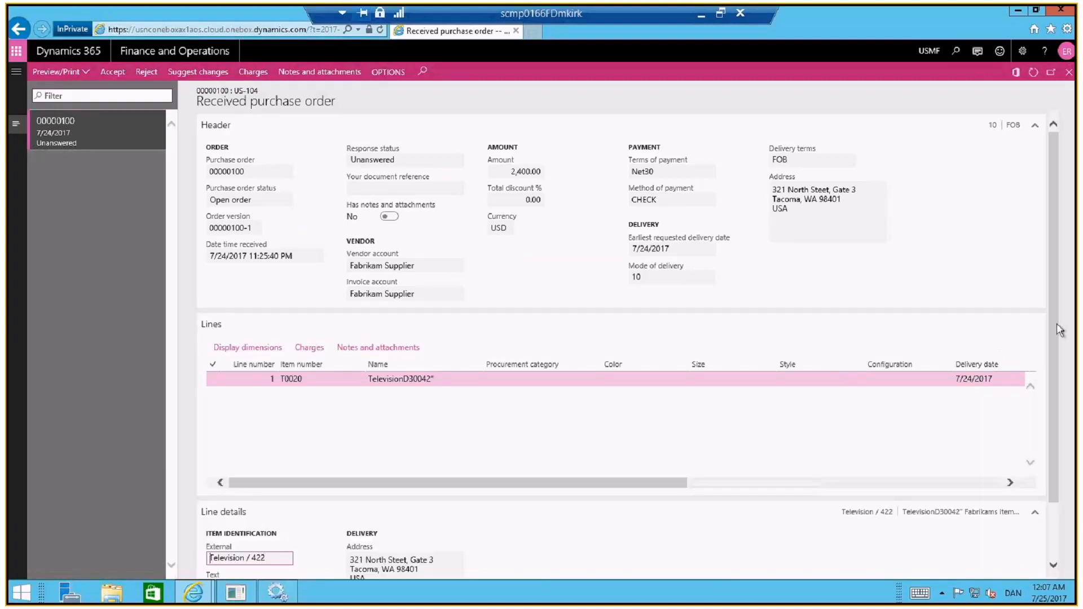
pyautogui.scroll(-1, 1057, 343)
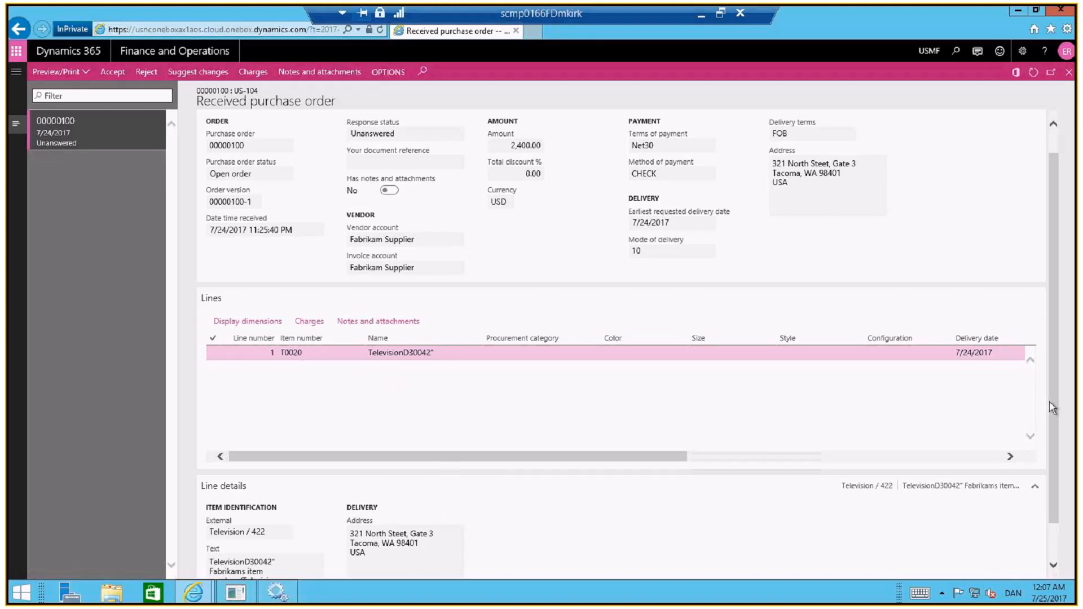
pyautogui.scroll(-2, 1050, 418)
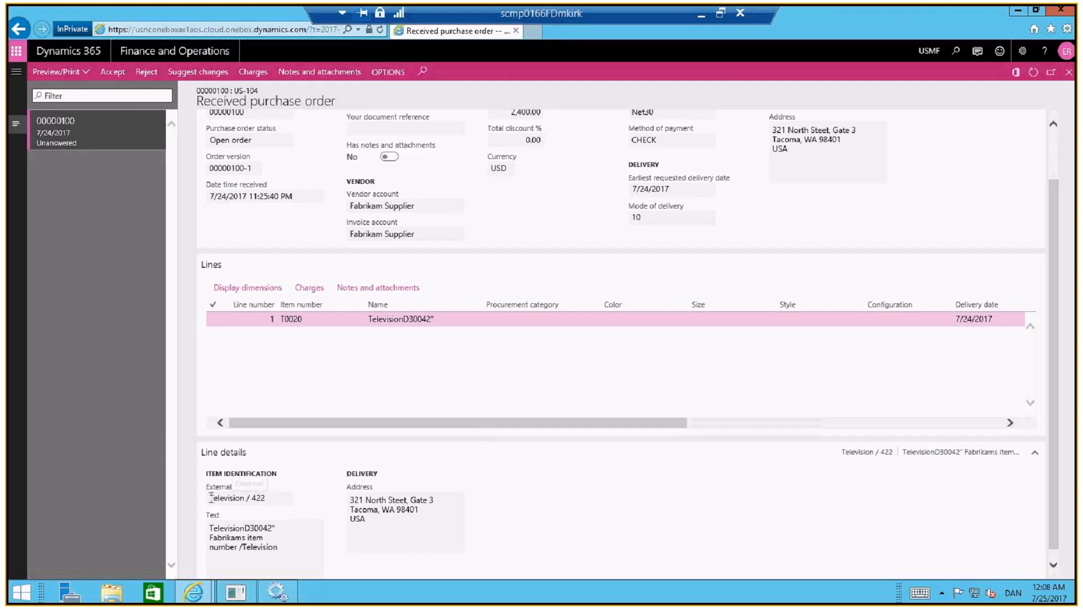
pyautogui.click(270, 501)
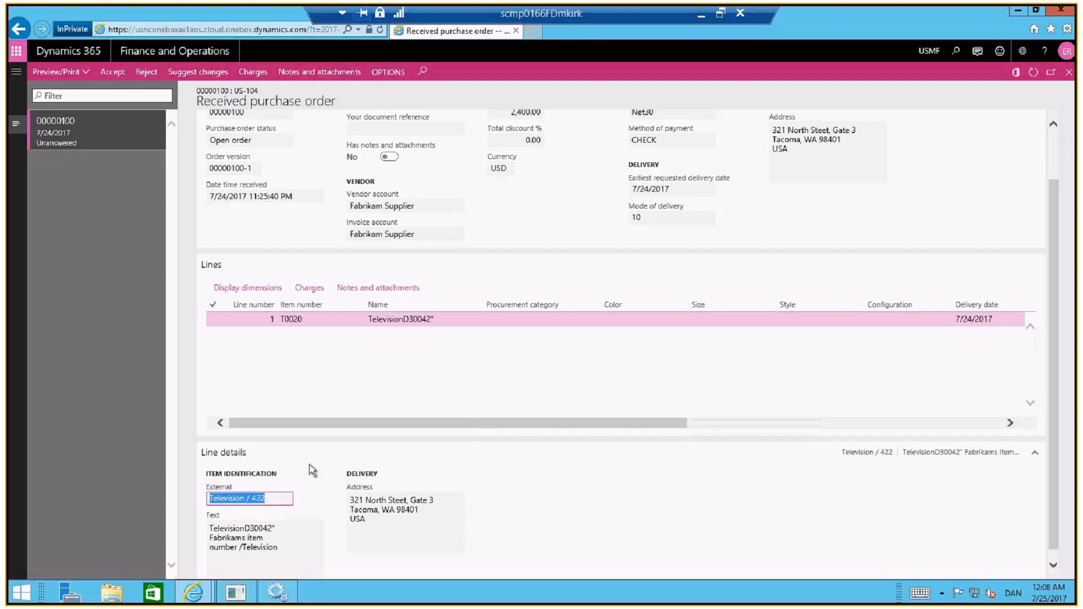
pyautogui.click(278, 454)
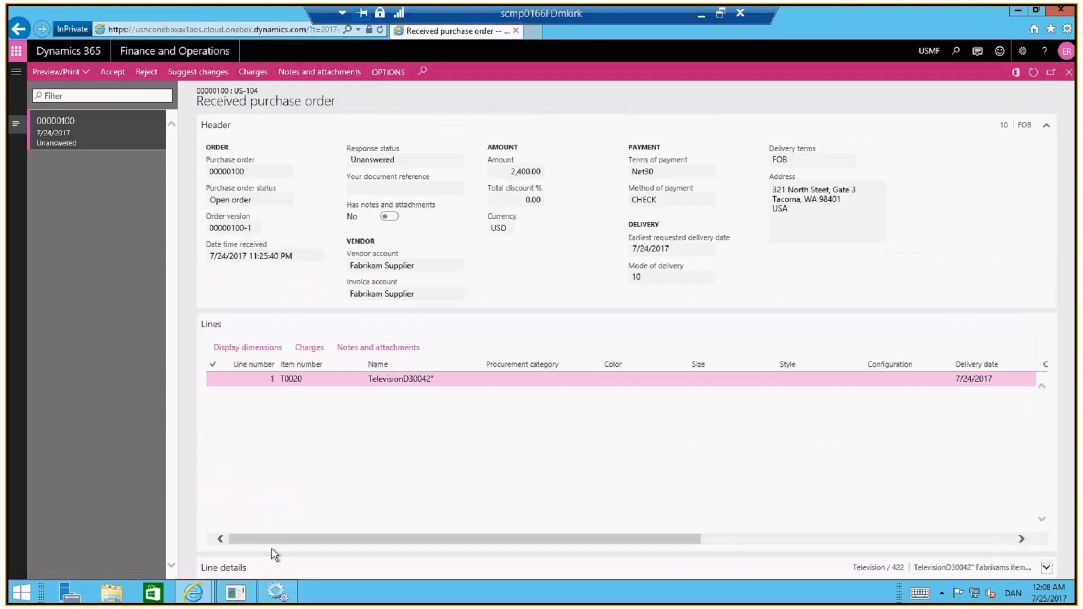
pyautogui.click(231, 568)
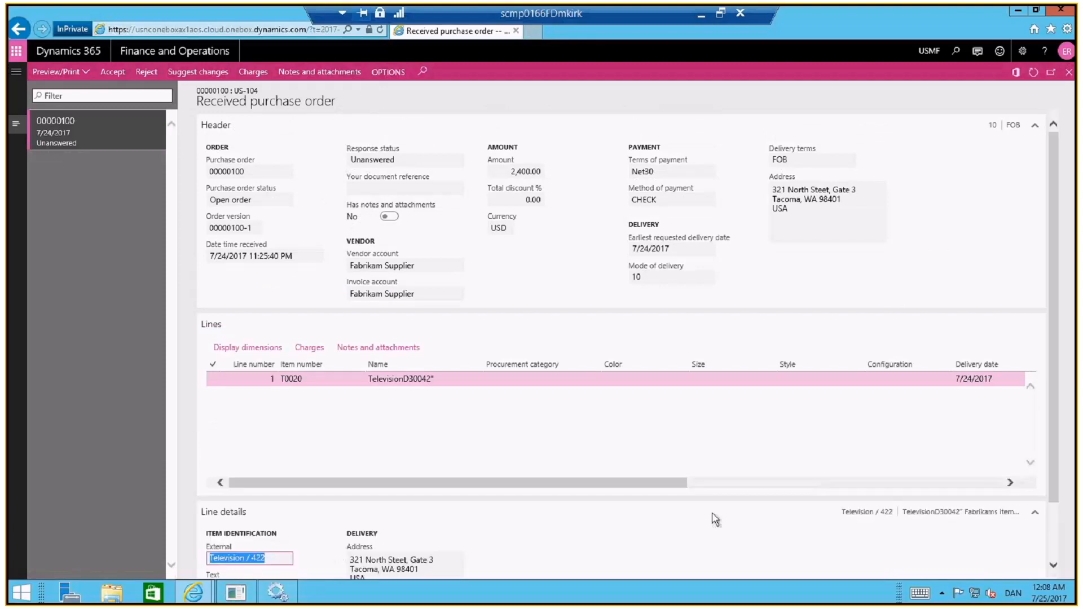
pyautogui.moveTo(1054, 452); pyautogui.dragTo(1052, 490)
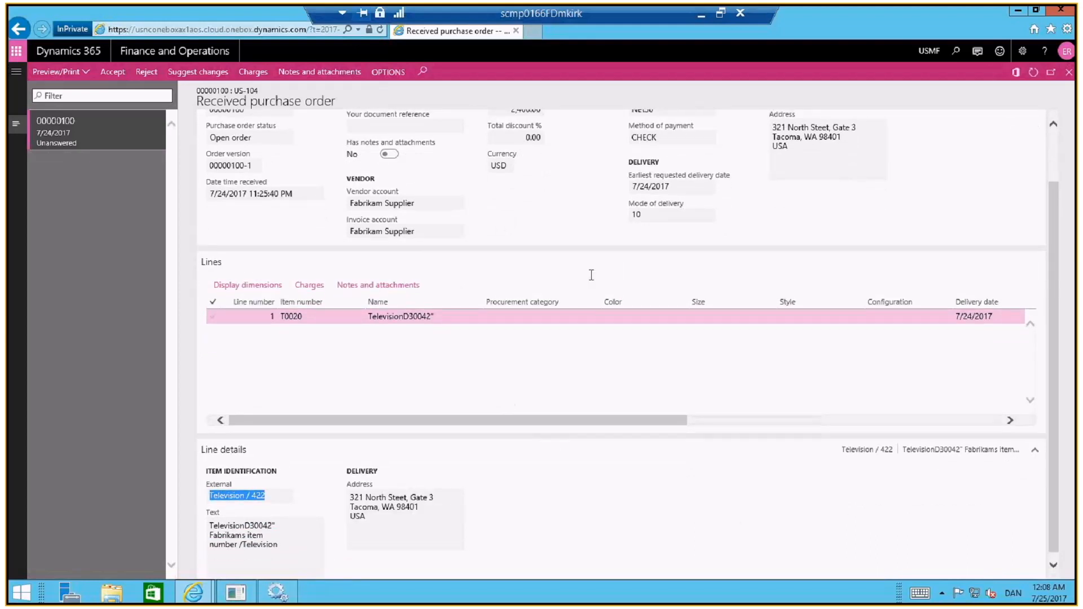
pyautogui.moveTo(587, 420); pyautogui.dragTo(801, 411)
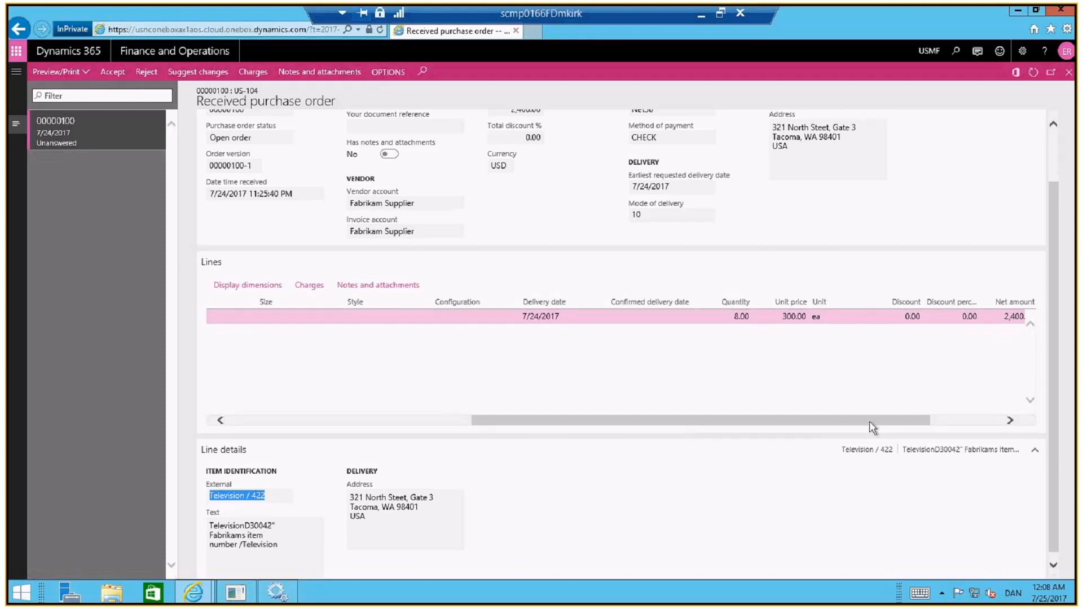
pyautogui.moveTo(868, 420); pyautogui.dragTo(702, 424)
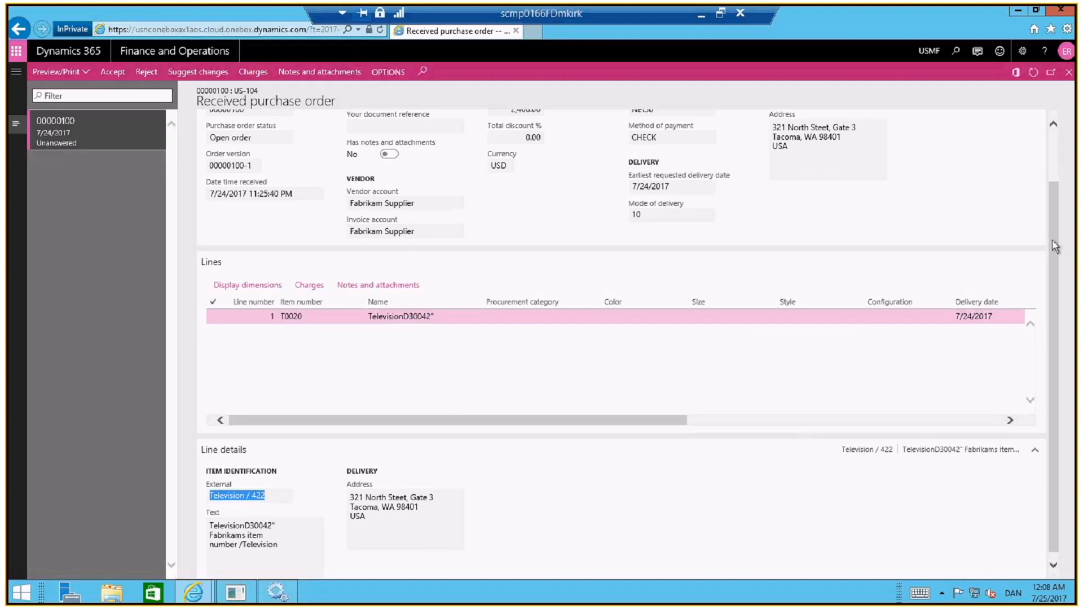
pyautogui.moveTo(1051, 240); pyautogui.dragTo(1049, 177)
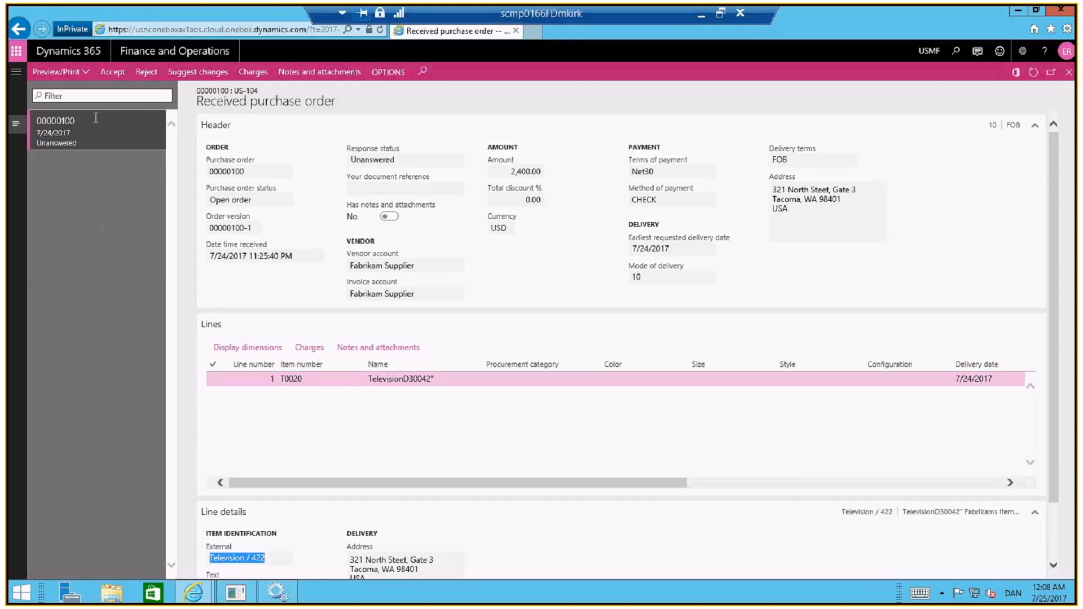
# Accept the received purchase order with the note "we can deliver"
pyautogui.click(114, 74)
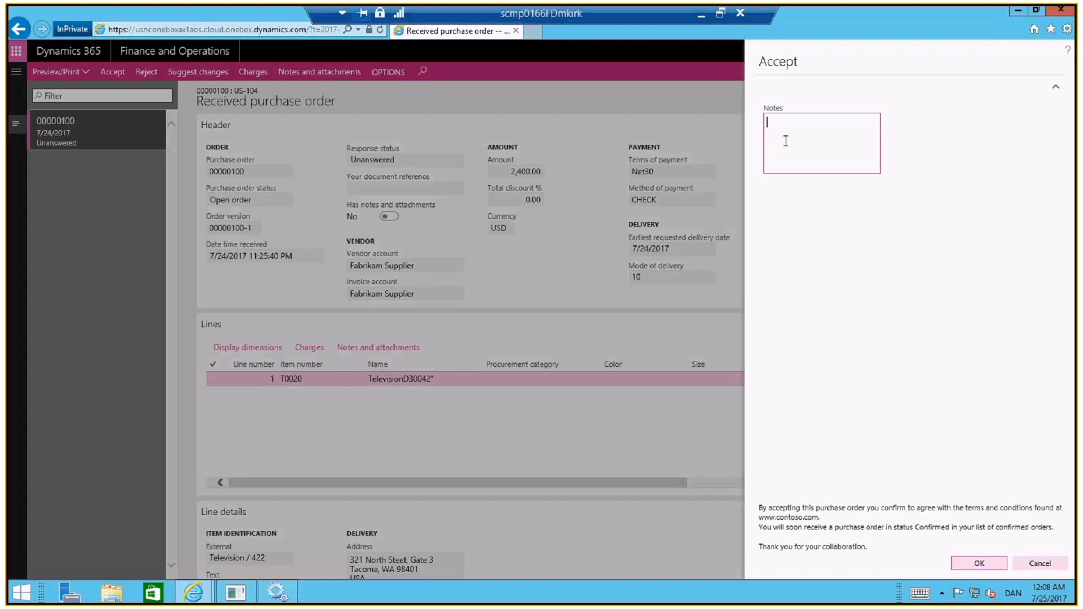
pyautogui.write('we can deliver')
pyautogui.click(979, 564)
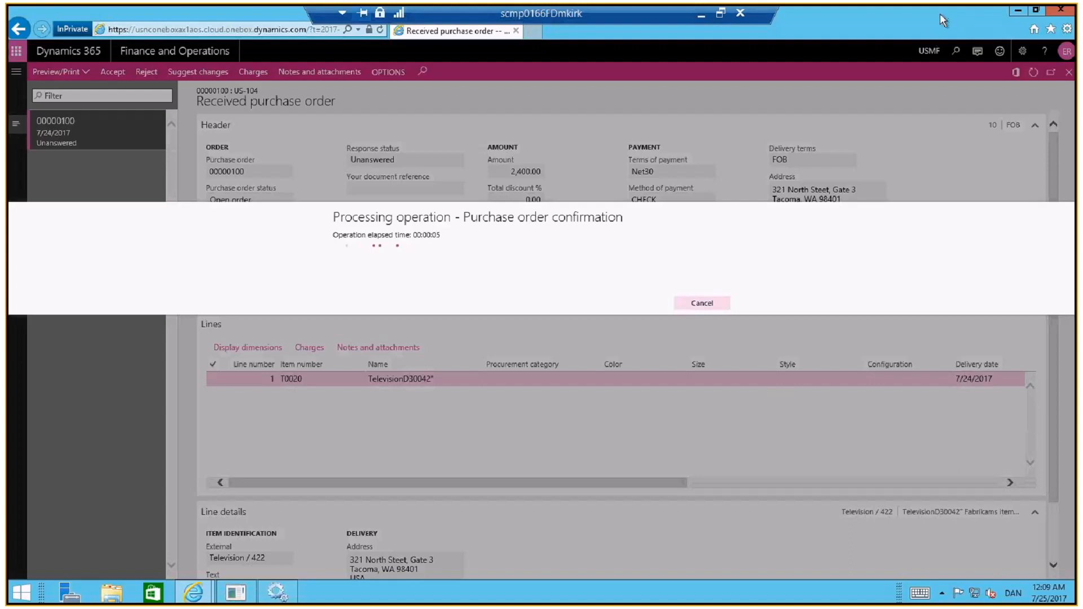
# Restore the vendor window to a smaller size and open All purchase orders in the other Dynamics 365 session
pyautogui.moveTo(940, 12); pyautogui.dragTo(659, 120)
pyautogui.hotkey('alt', 'Tab')
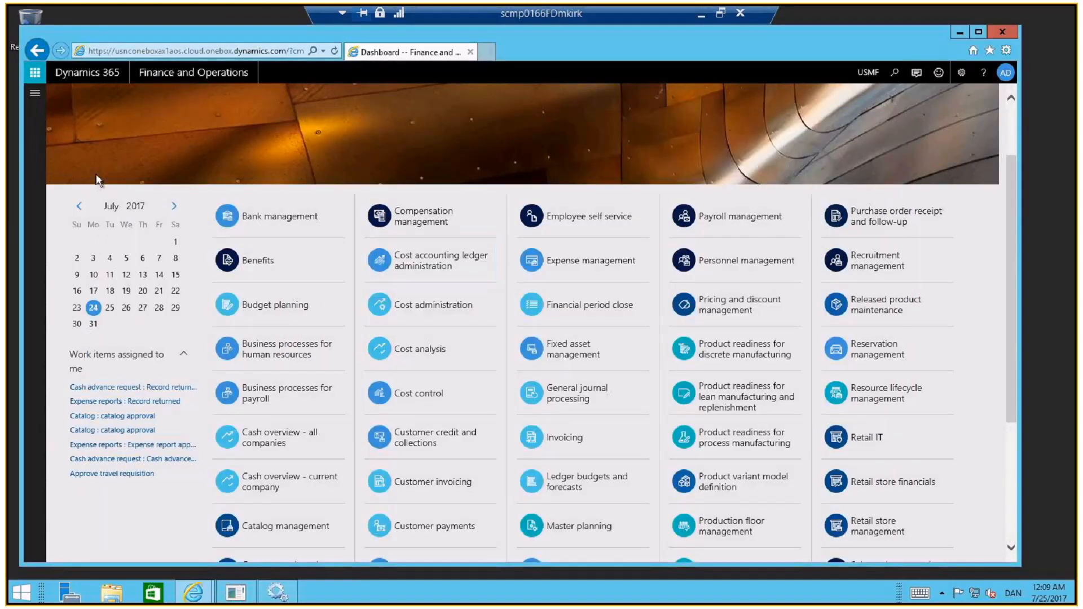
pyautogui.click(35, 94)
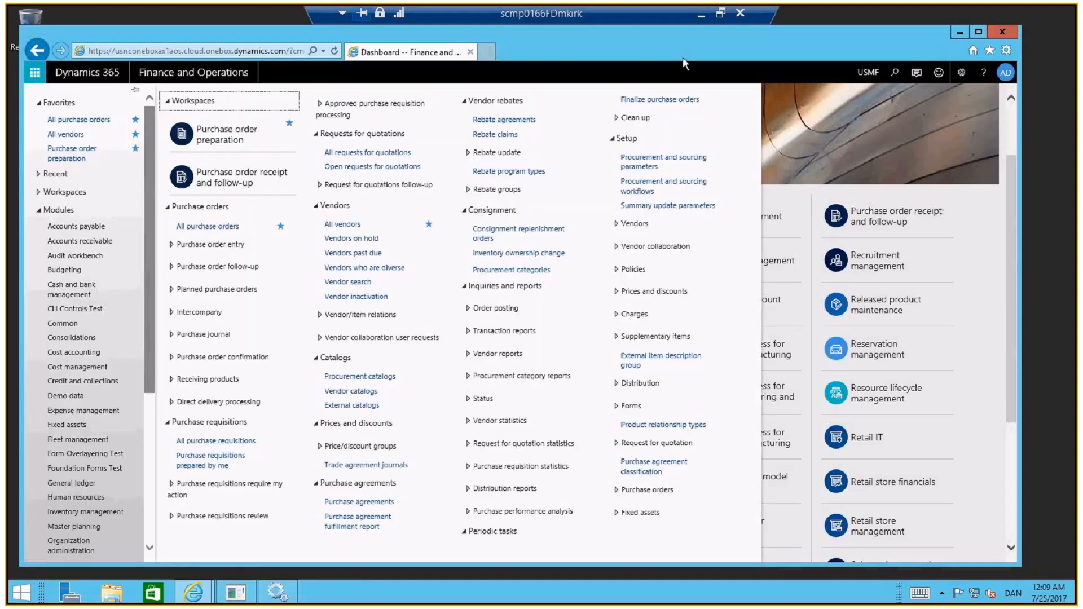
pyautogui.click(79, 120)
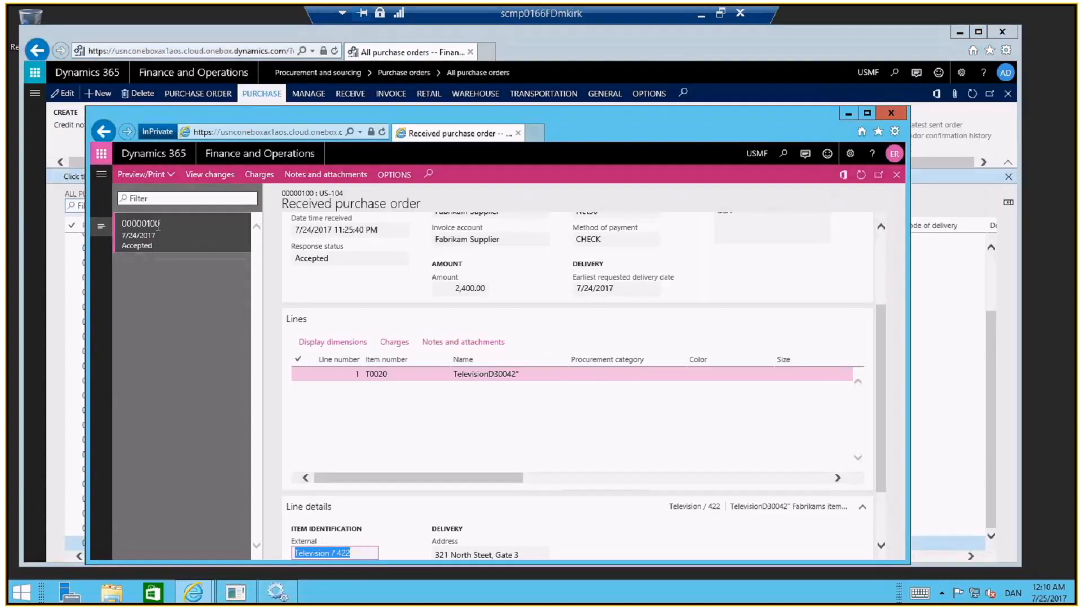
# Close the accepted purchase order in the vendor session and refresh the Purchase order confirmation workspace
pyautogui.click(897, 175)
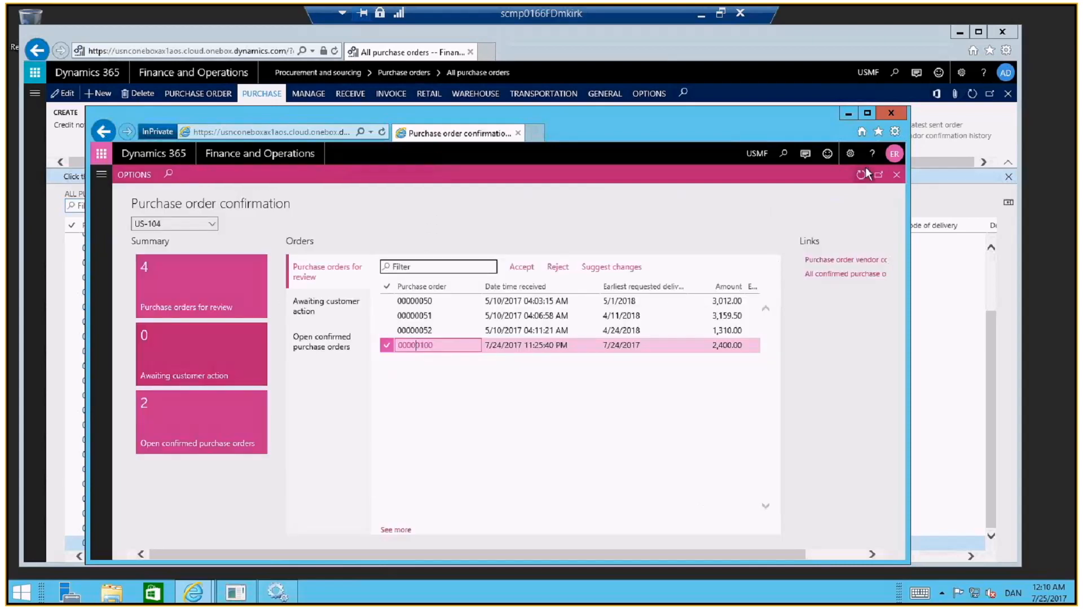
pyautogui.click(861, 175)
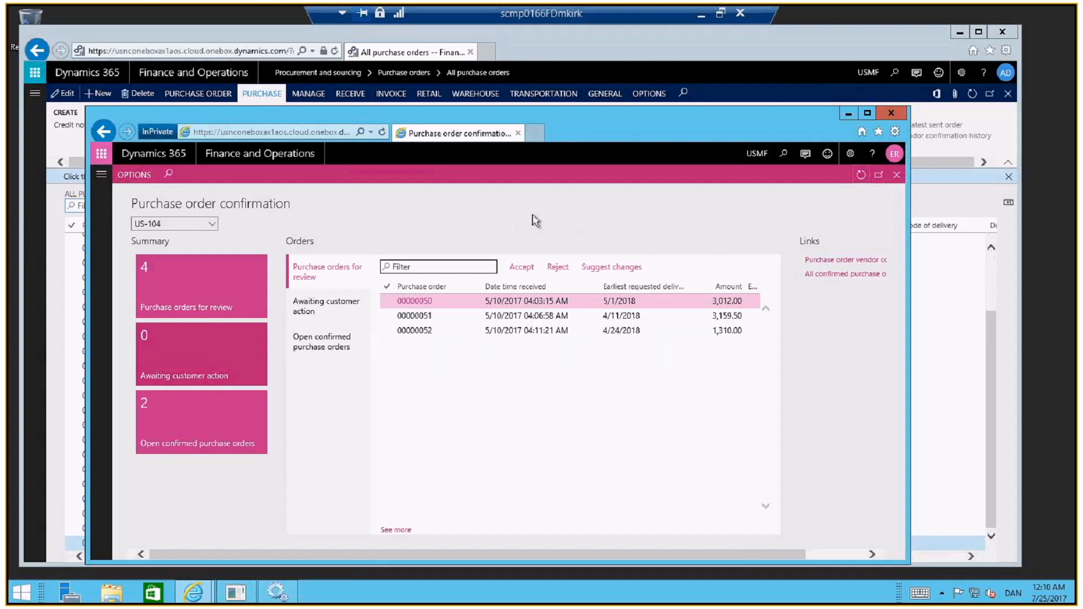
# Filter the All purchase orders list in the buyer session to Fabrikam Supplier's vendor account
pyautogui.click(637, 73)
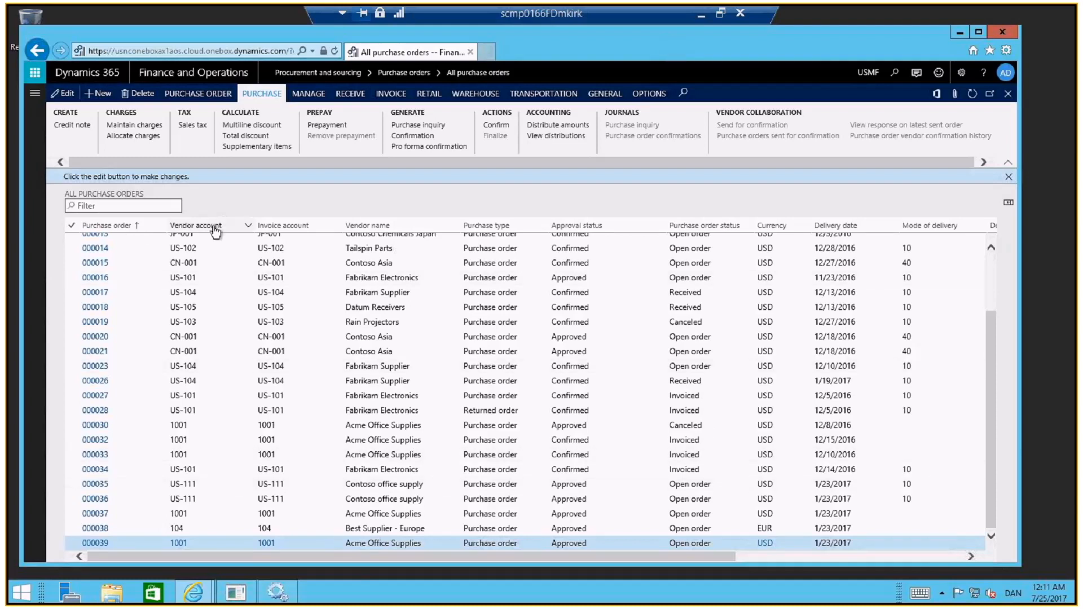
pyautogui.click(249, 227)
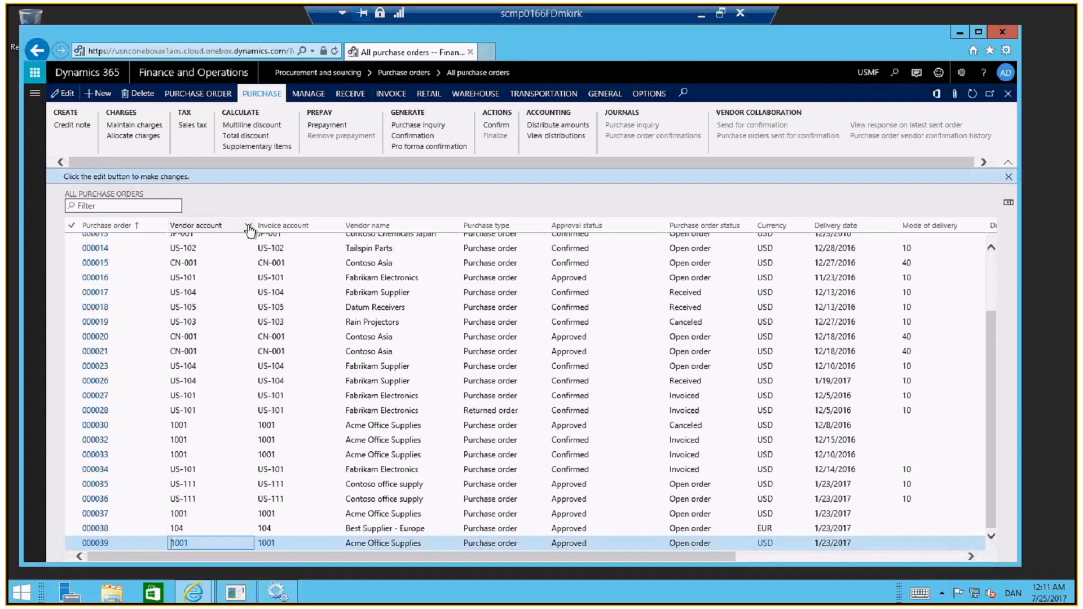
pyautogui.click(248, 227)
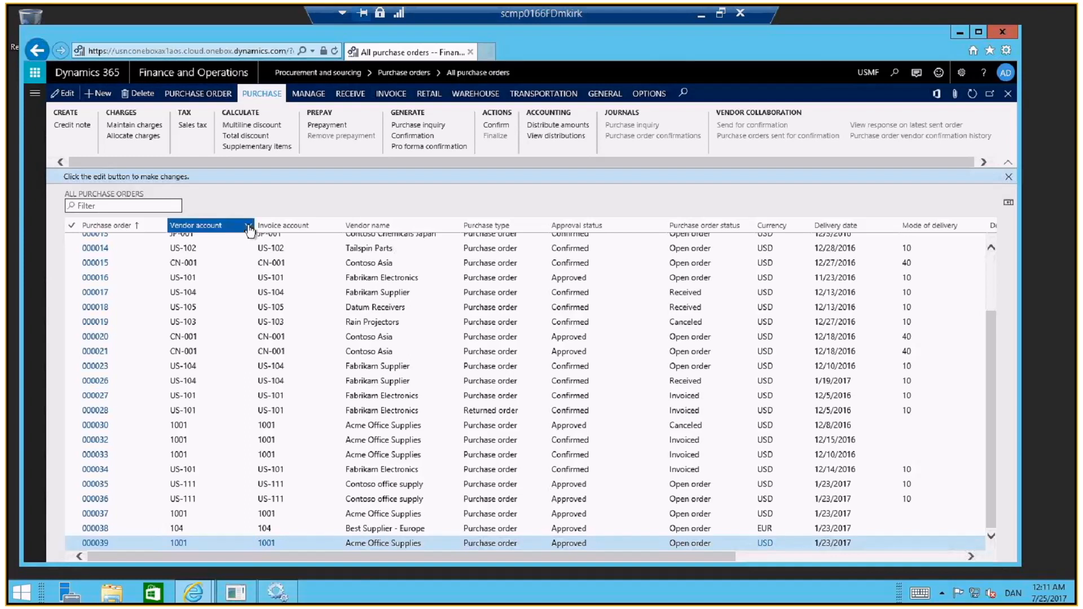
pyautogui.click(249, 228)
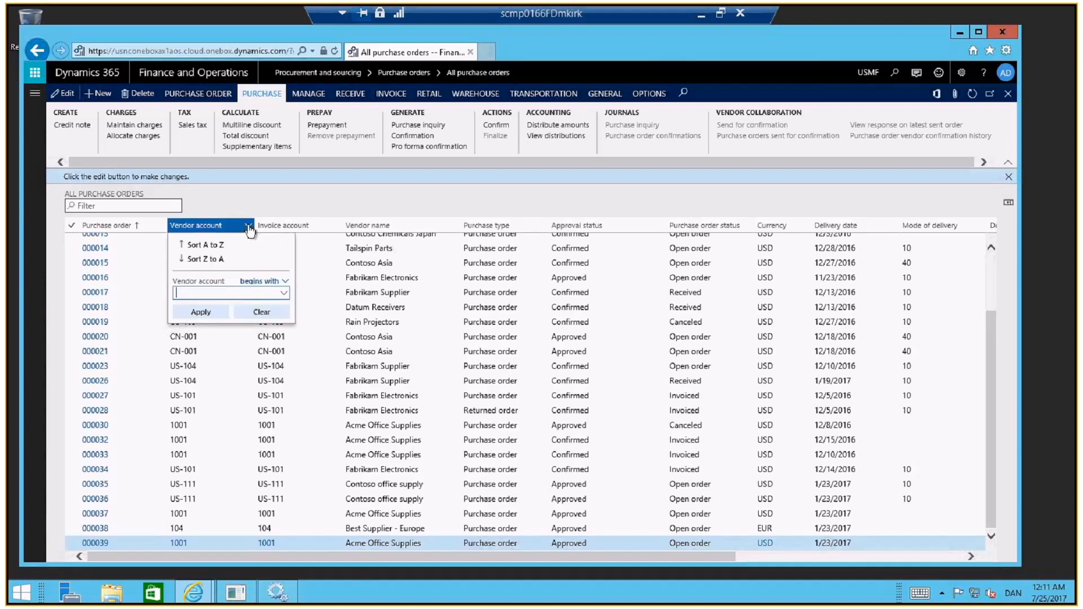
pyautogui.write('ius')
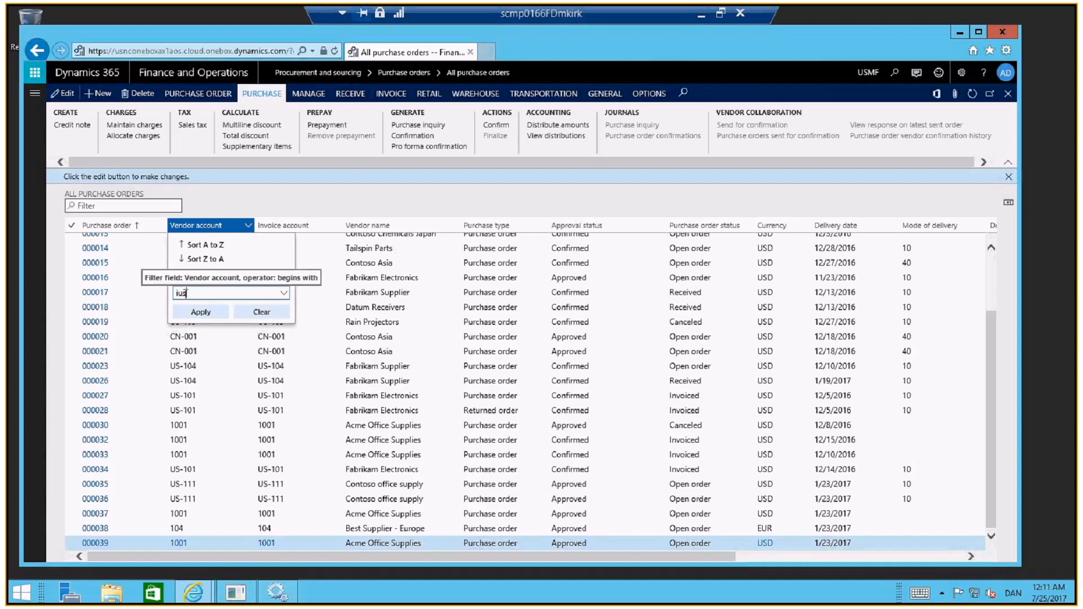
pyautogui.press('BackSpace')
pyautogui.press('BackSpace')
pyautogui.press('BackSpace')
pyautogui.write('us-104')
pyautogui.press('Escape')
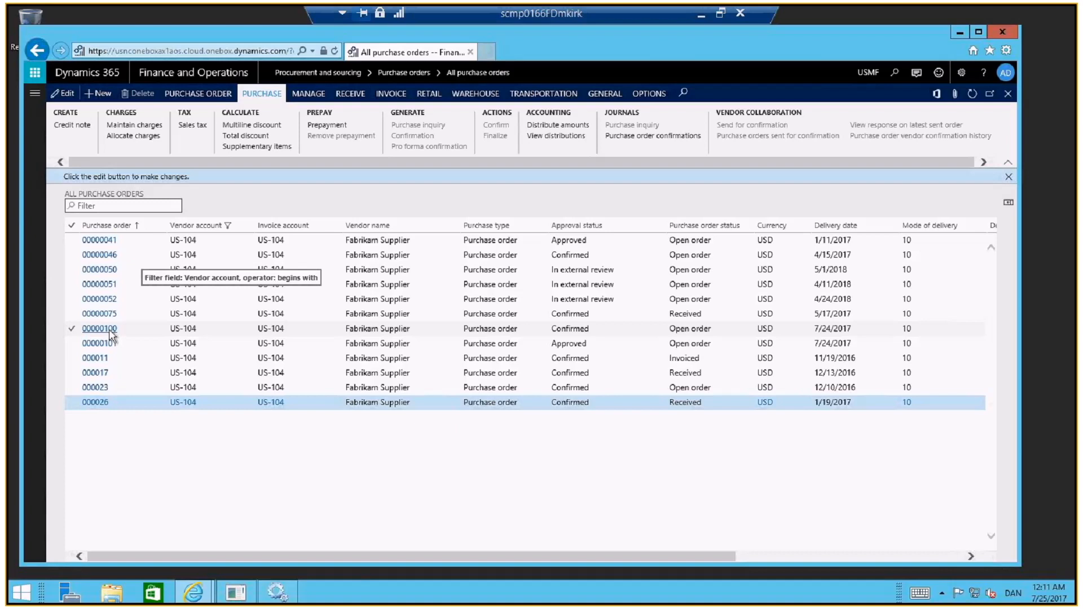
# Open the confirmed Fabrikam Supplier order with delivery date 7/24/2017 and view the delivery details of its television line
pyautogui.click(111, 332)
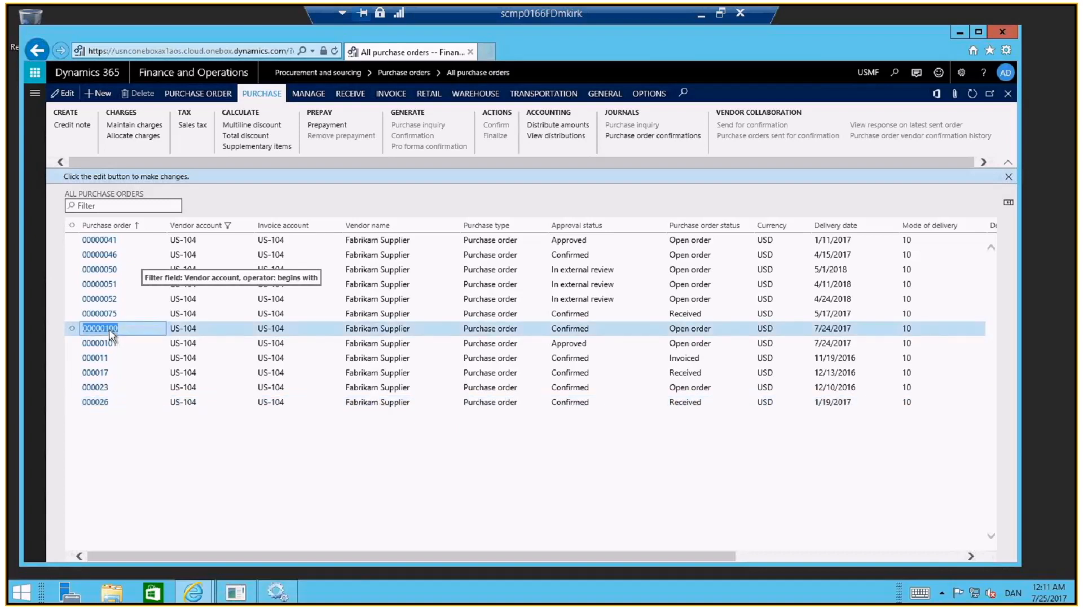
pyautogui.click(111, 333)
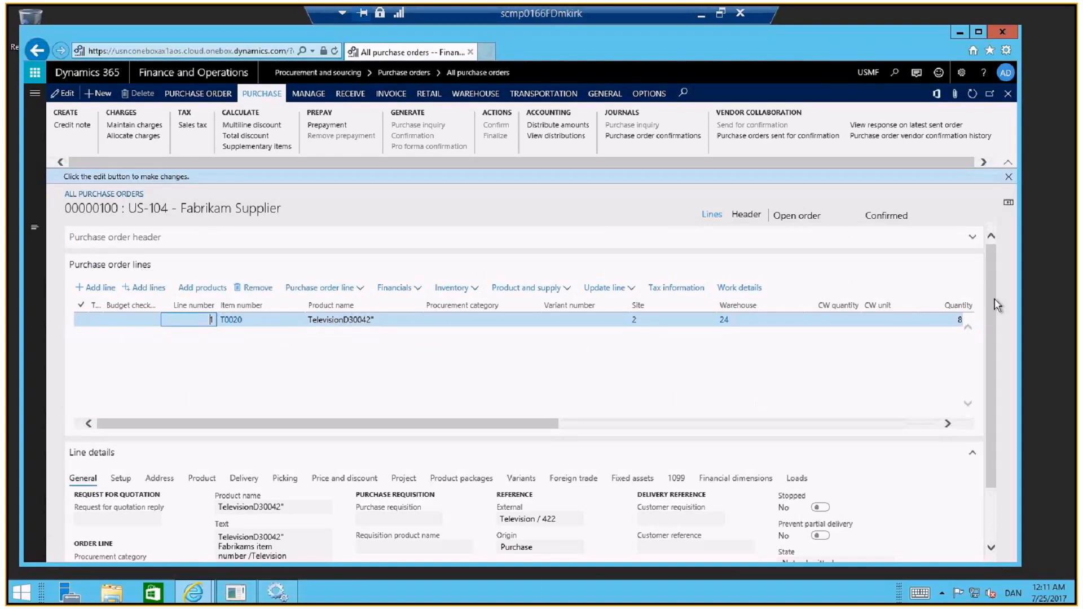
pyautogui.scroll(-2, 995, 305)
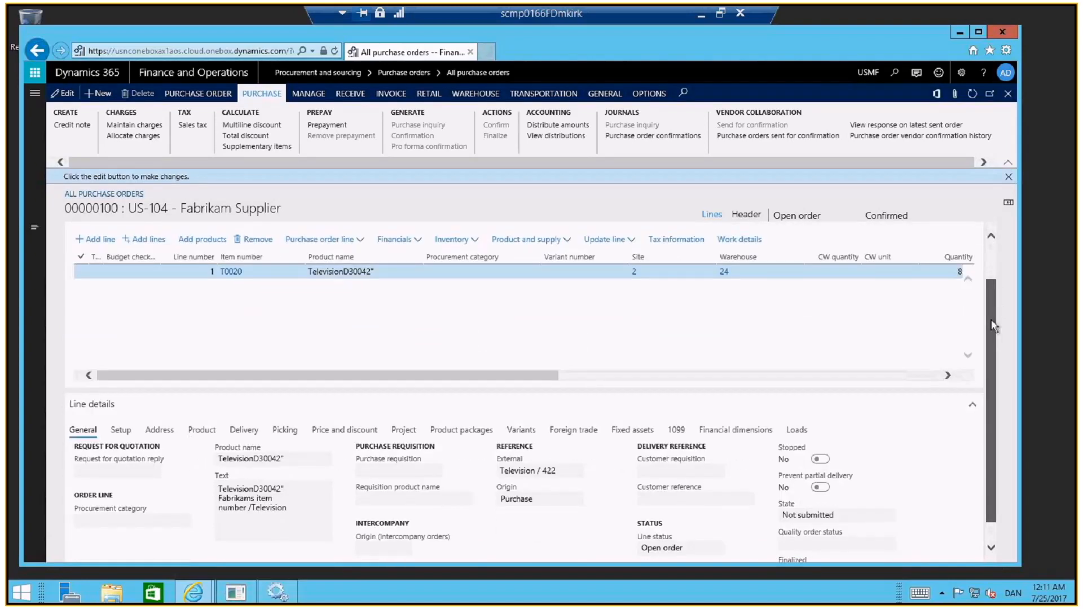
pyautogui.click(243, 415)
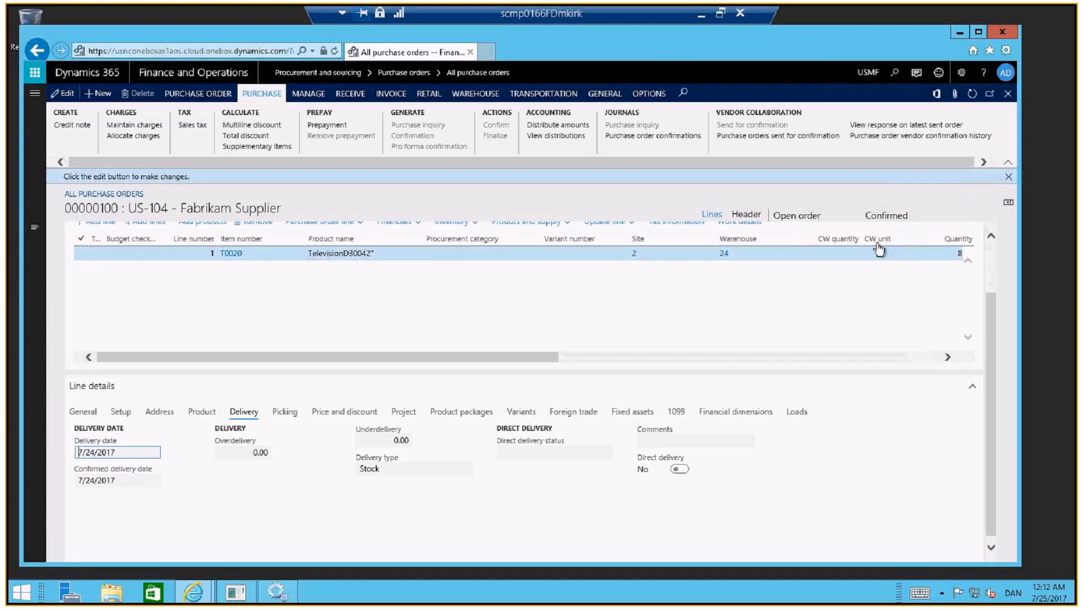
# Switch to the vendor session and view the details of the newest open confirmed purchase order, including its purchase order status
pyautogui.hotkey('alt', 'Tab')
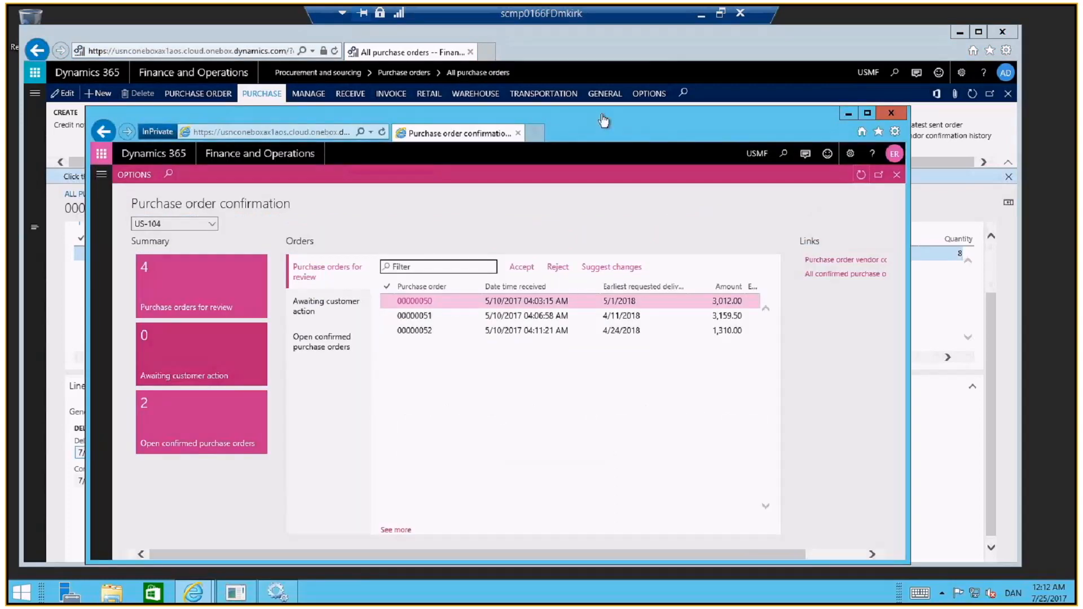
pyautogui.moveTo(603, 120); pyautogui.dragTo(602, 74)
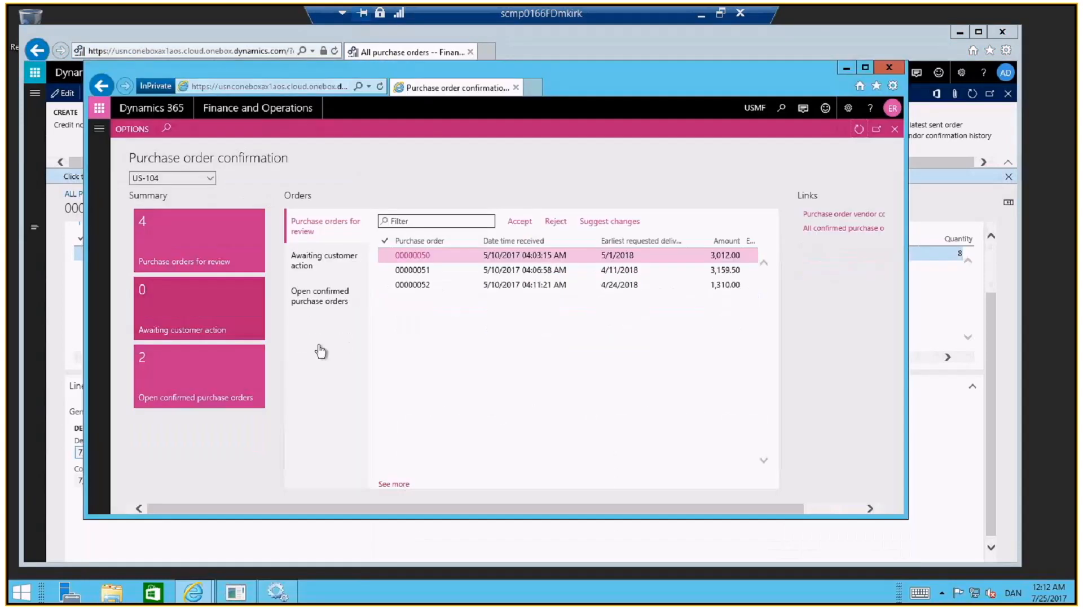
pyautogui.click(329, 306)
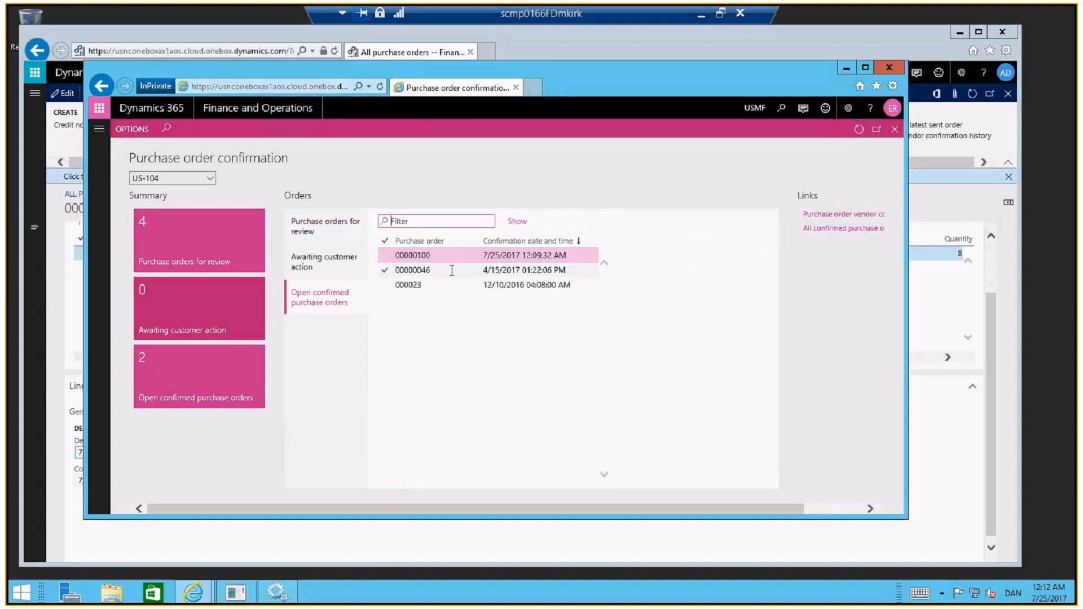
pyautogui.click(452, 259)
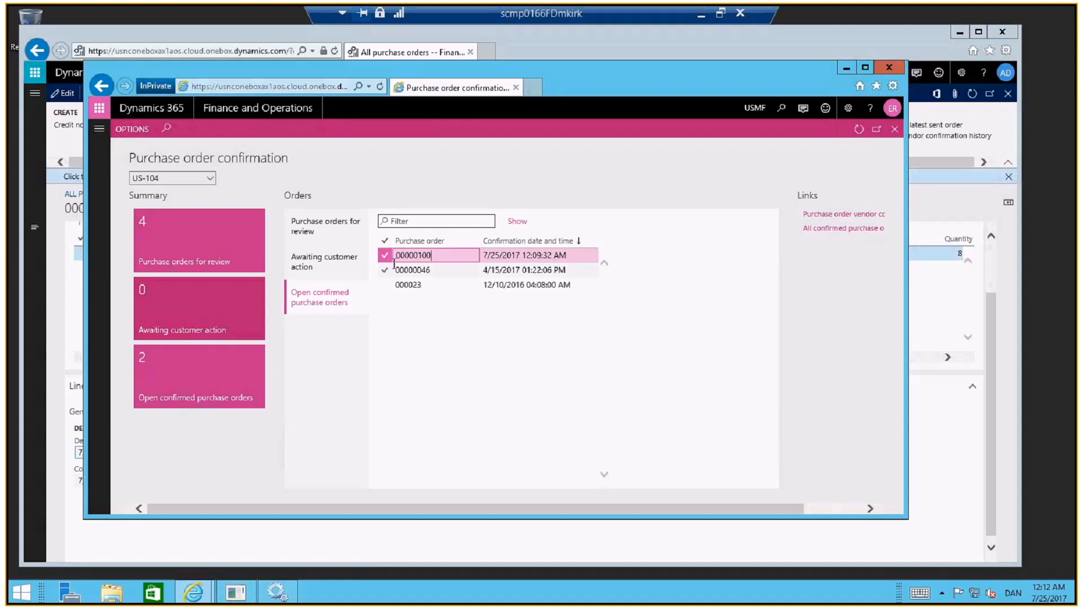
pyautogui.click(519, 225)
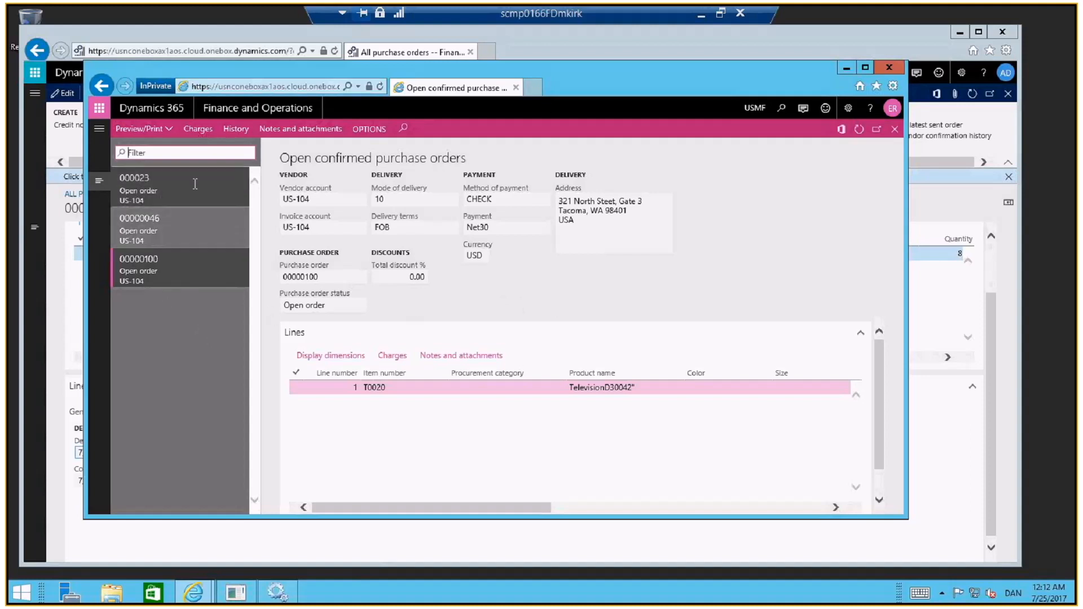
pyautogui.click(342, 304)
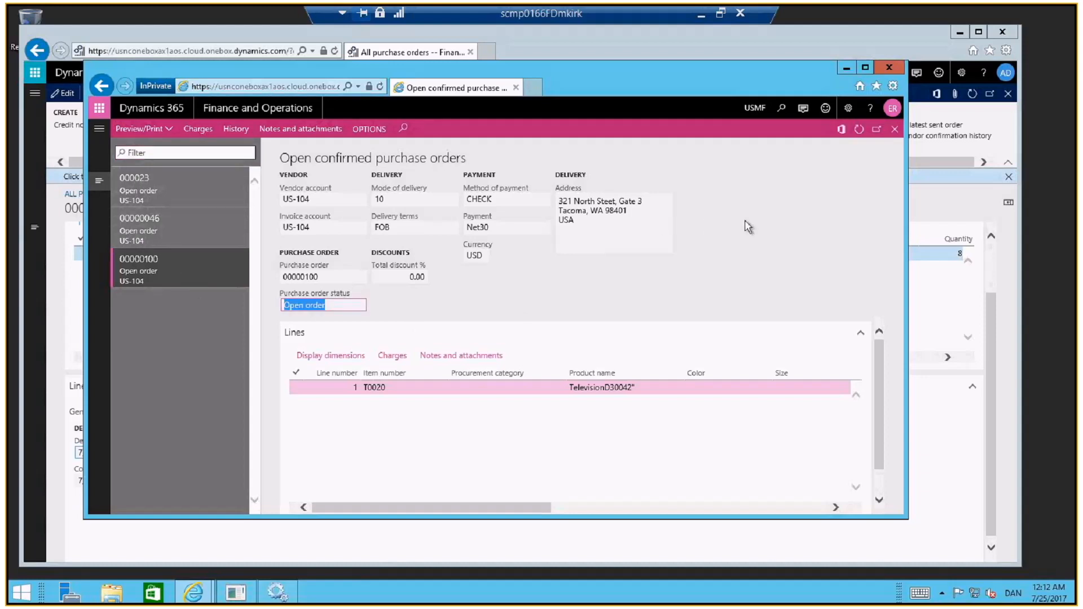
# Return to the buyer session's All purchase orders list and open the approved Fabrikam Supplier order with delivery date 7/24/2017
pyautogui.click(645, 43)
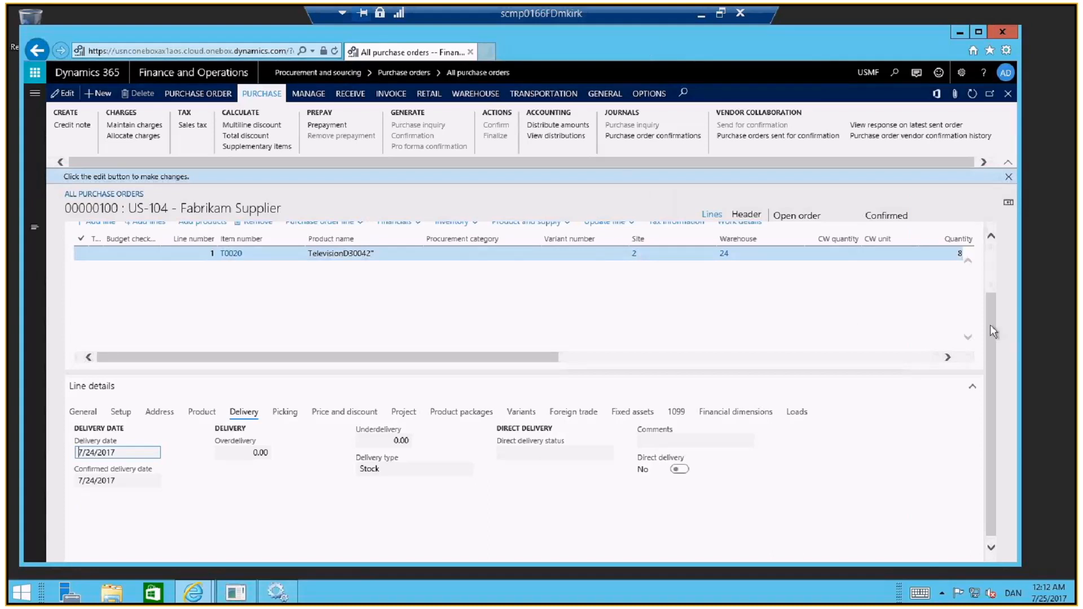
pyautogui.scroll(2, 992, 332)
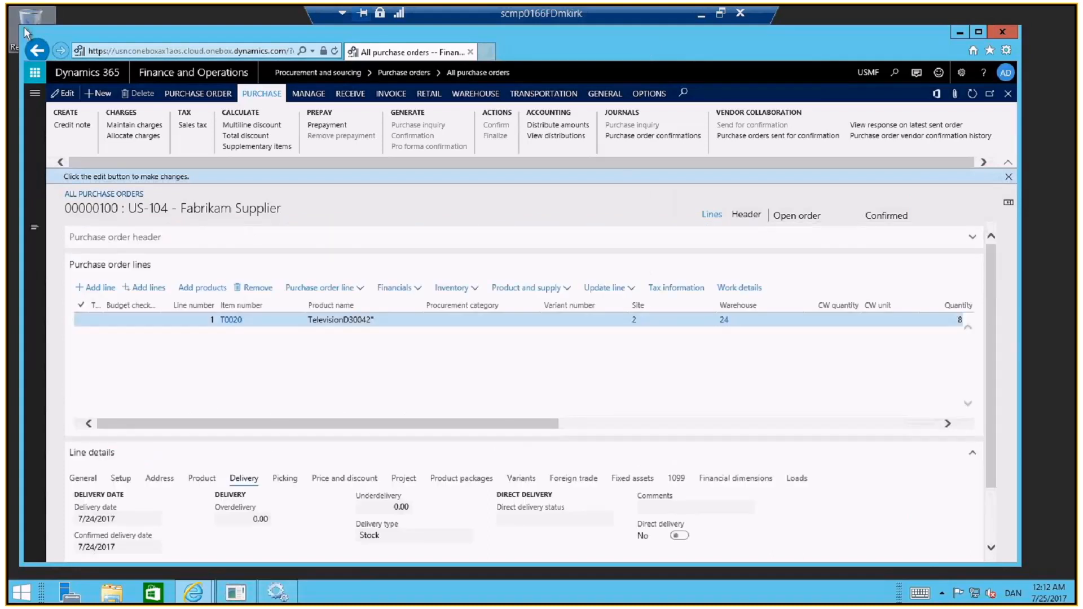
pyautogui.click(34, 47)
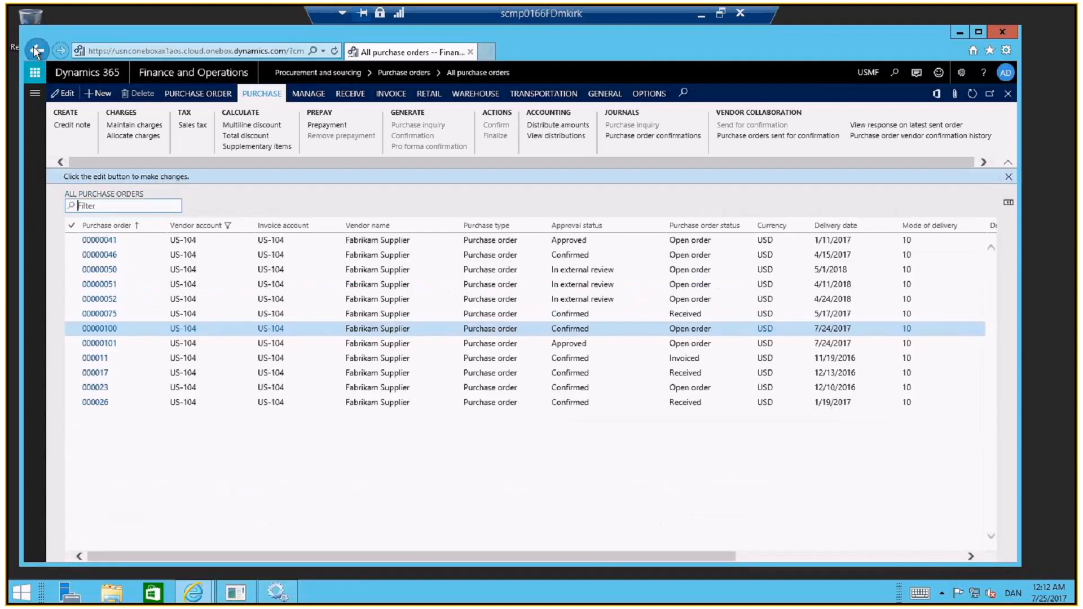
pyautogui.click(109, 347)
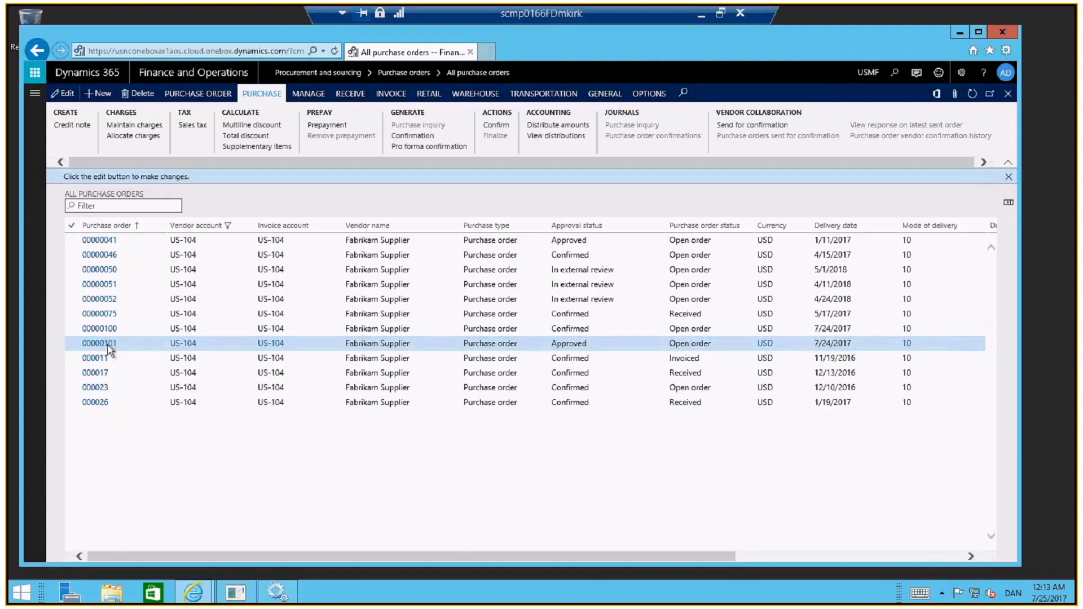
pyautogui.click(107, 344)
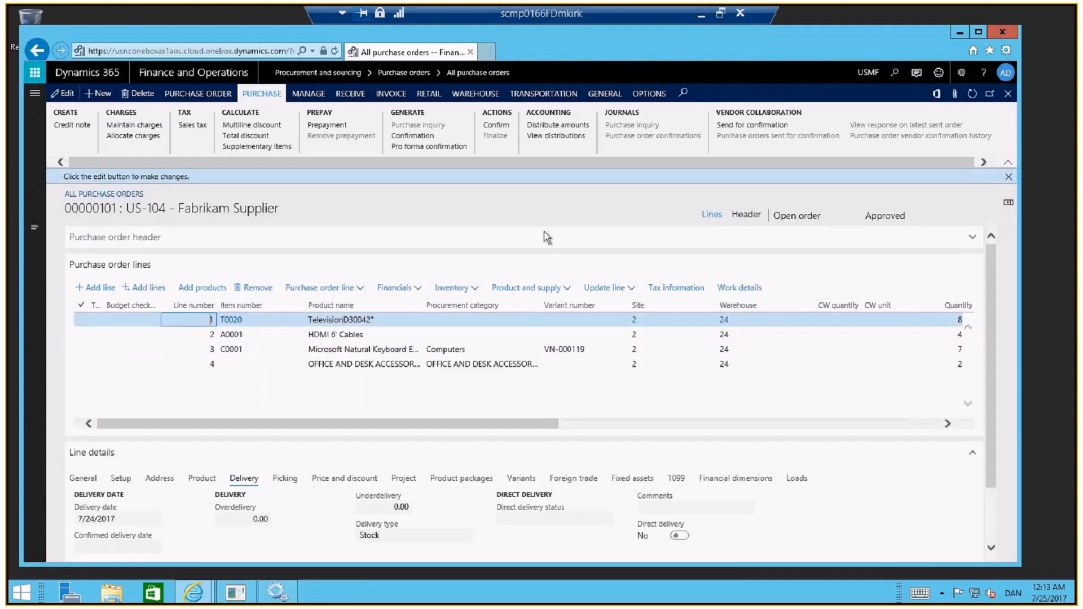
# Maximize the buyer window, put the approved Fabrikam Supplier order in edit mode and expand its purchase order header
pyautogui.click(978, 32)
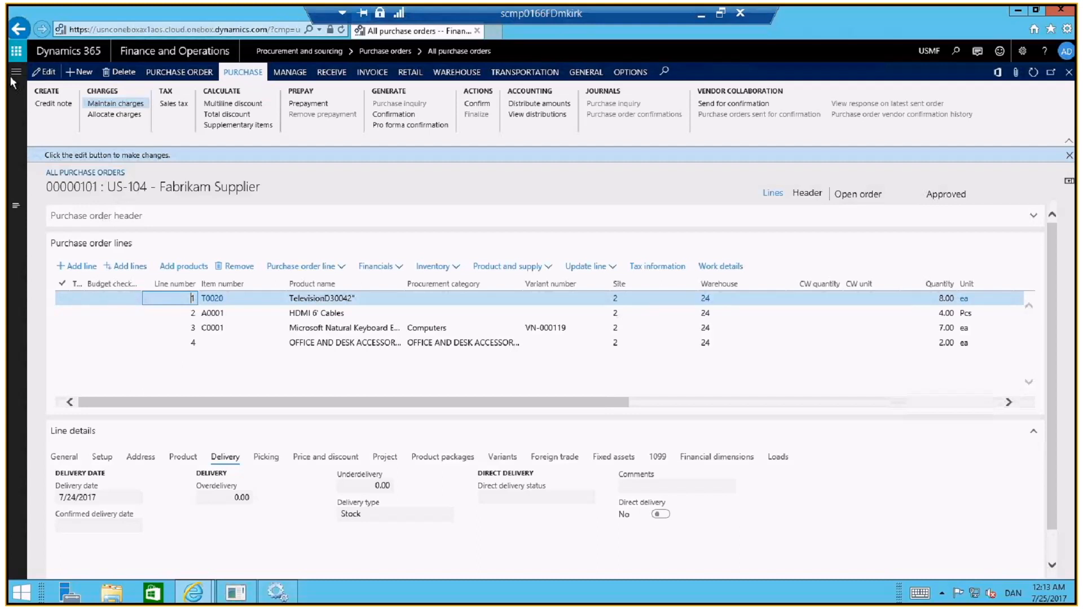
pyautogui.click(45, 73)
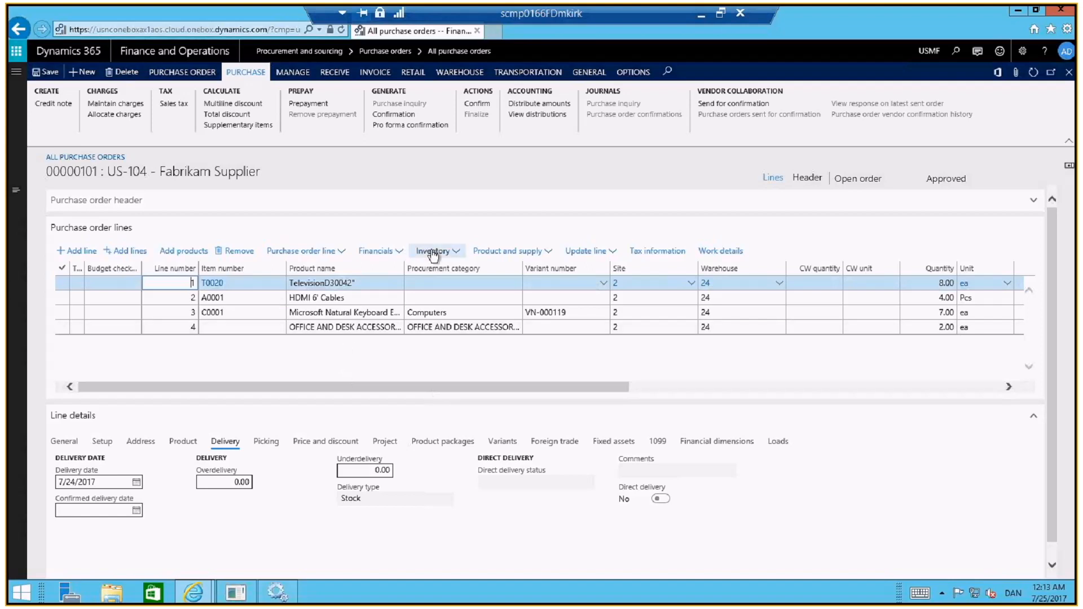
pyautogui.click(1033, 201)
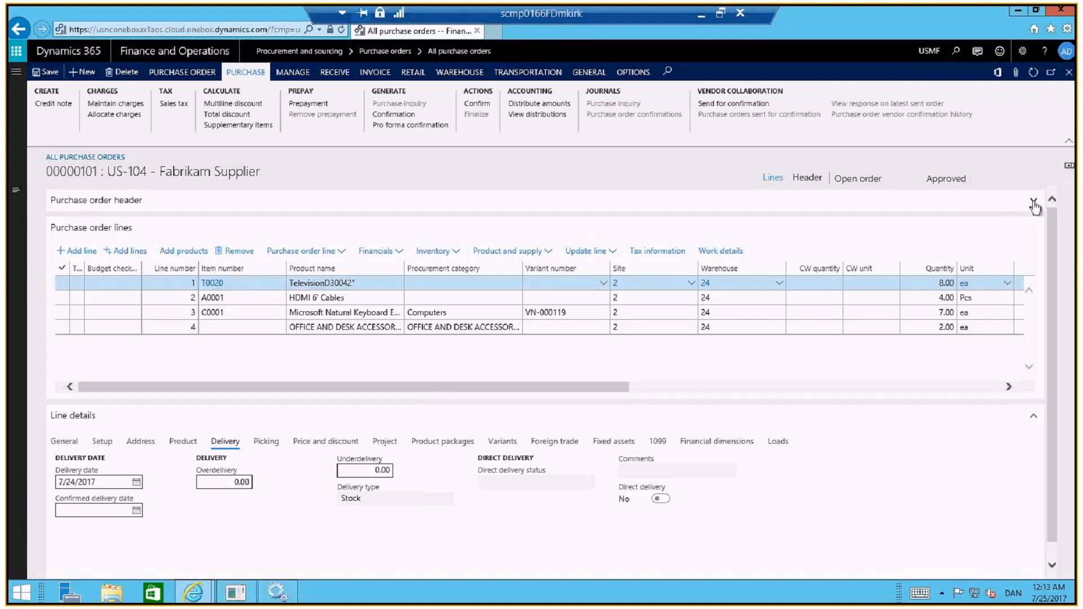
pyautogui.click(1034, 203)
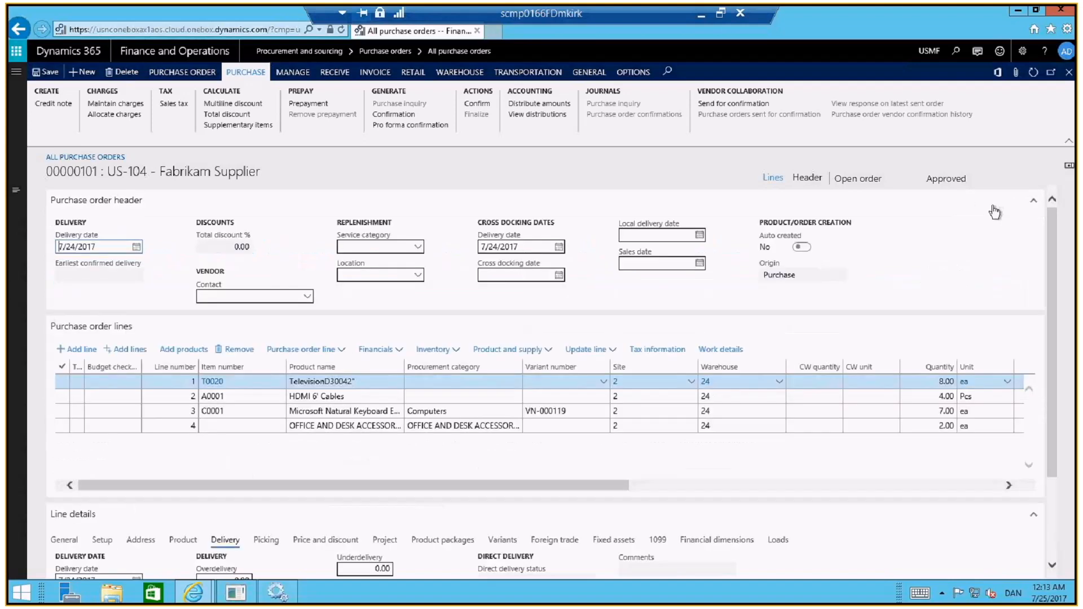
pyautogui.click(355, 274)
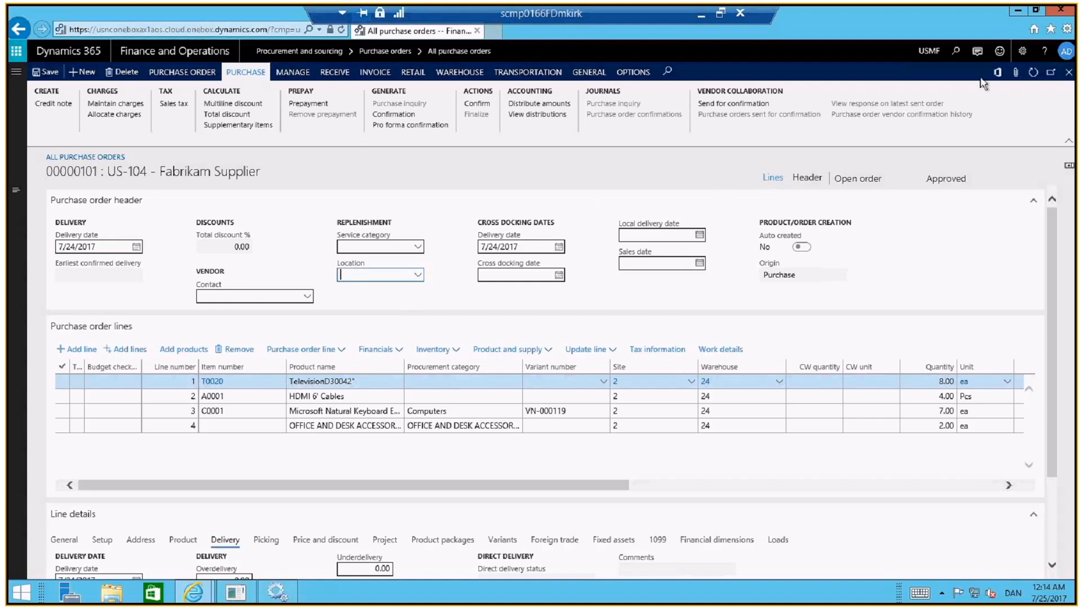
# Attach the Delivery instructions Word document to the purchase order as a file attachment
pyautogui.click(1016, 73)
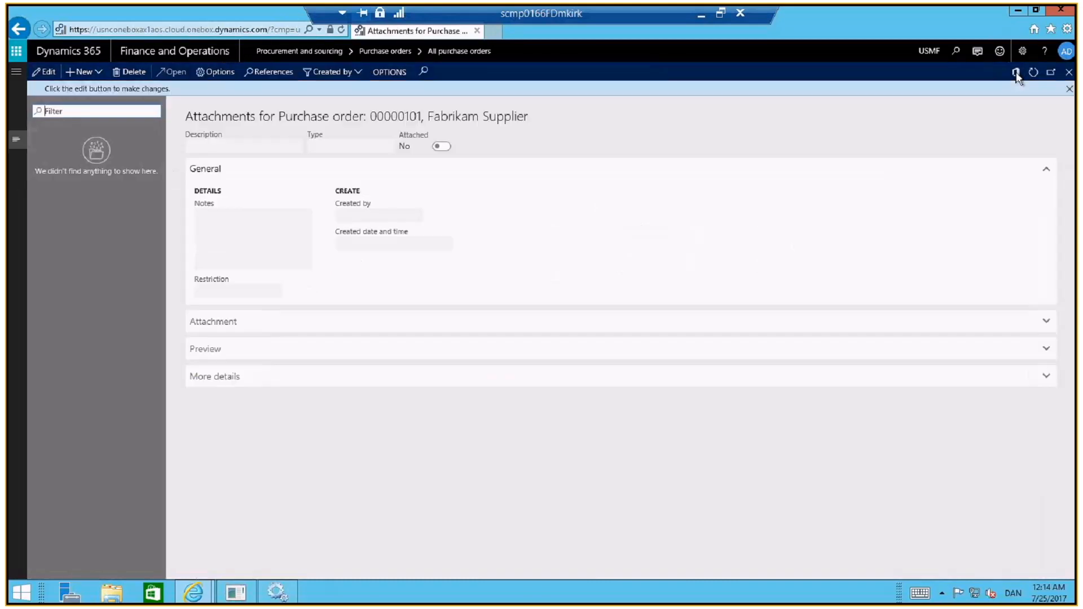
pyautogui.click(78, 72)
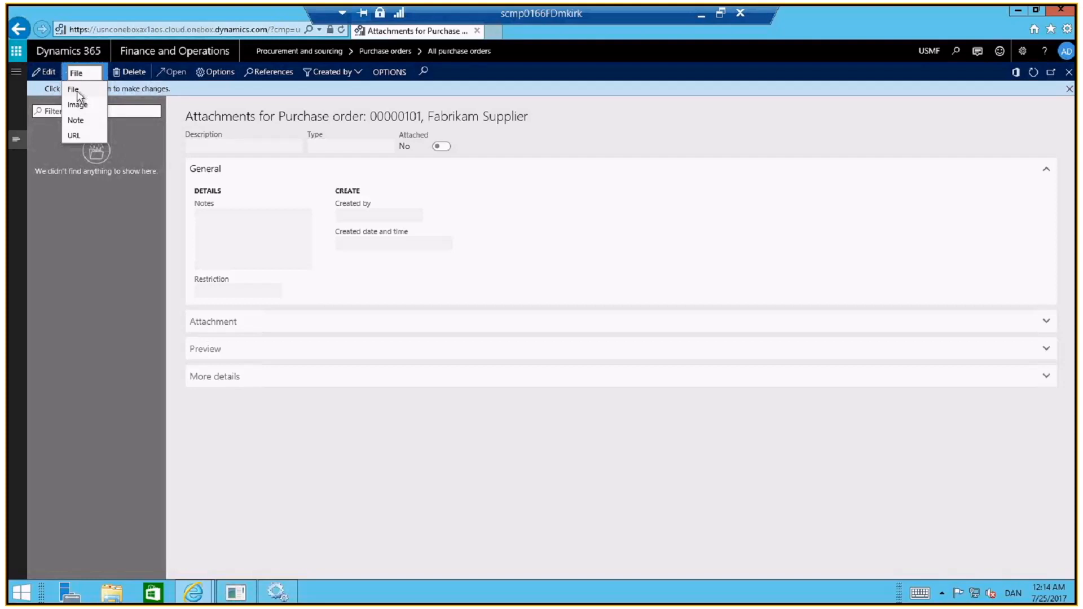
pyautogui.click(77, 92)
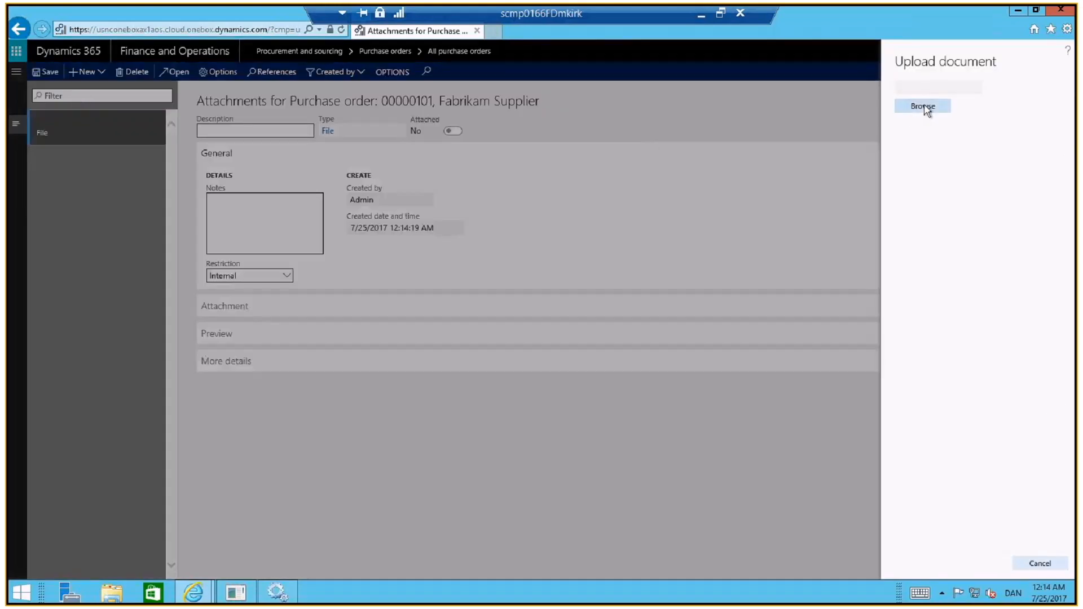
pyautogui.click(923, 107)
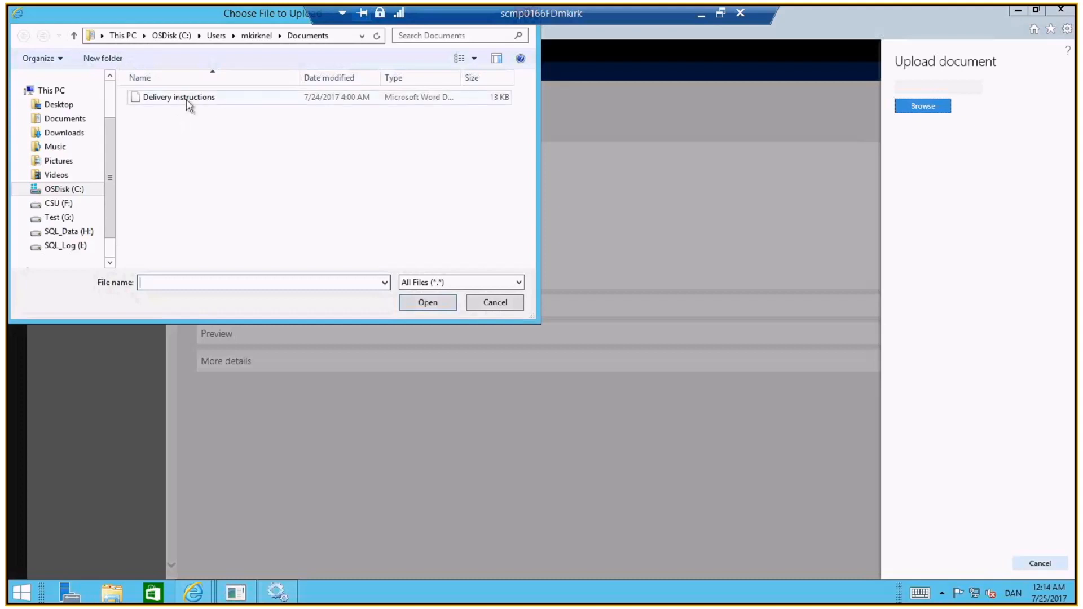
pyautogui.click(191, 99)
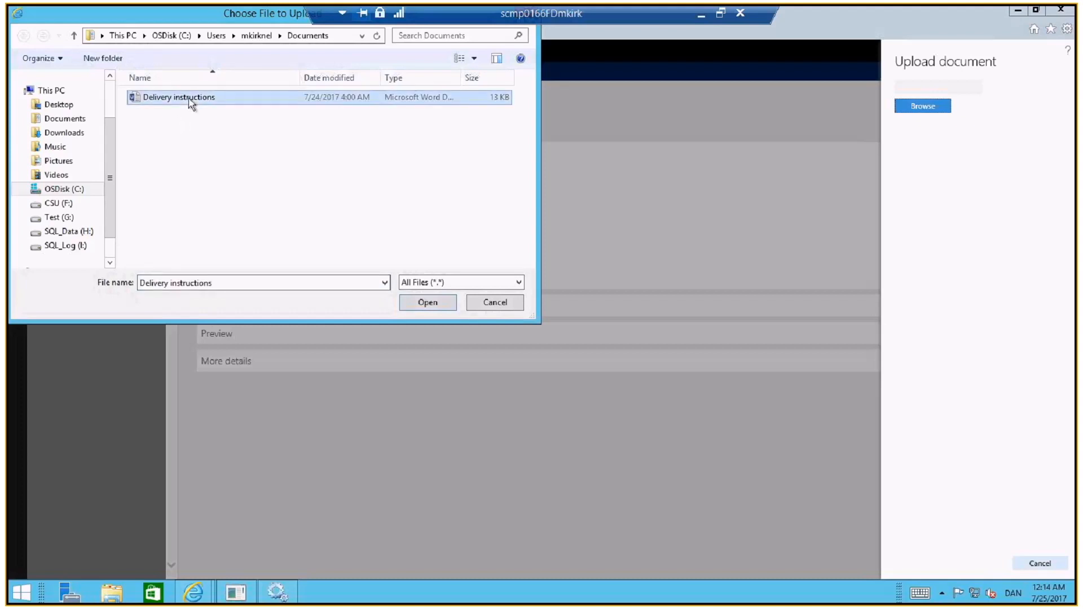
pyautogui.click(431, 308)
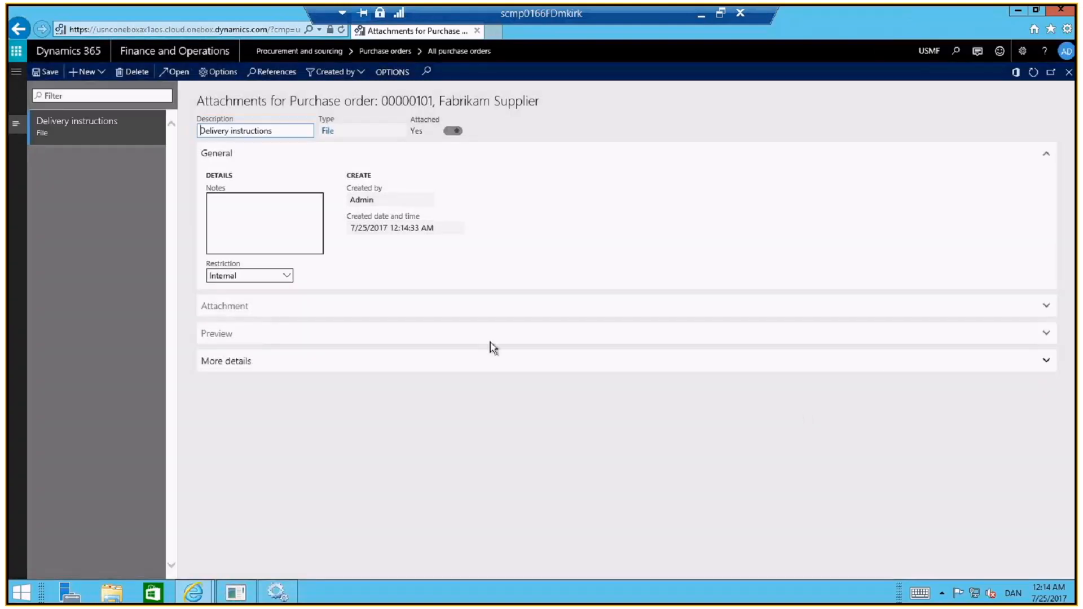
# Set the Delivery instructions attachment's restriction to External and return to the purchase order
pyautogui.click(287, 276)
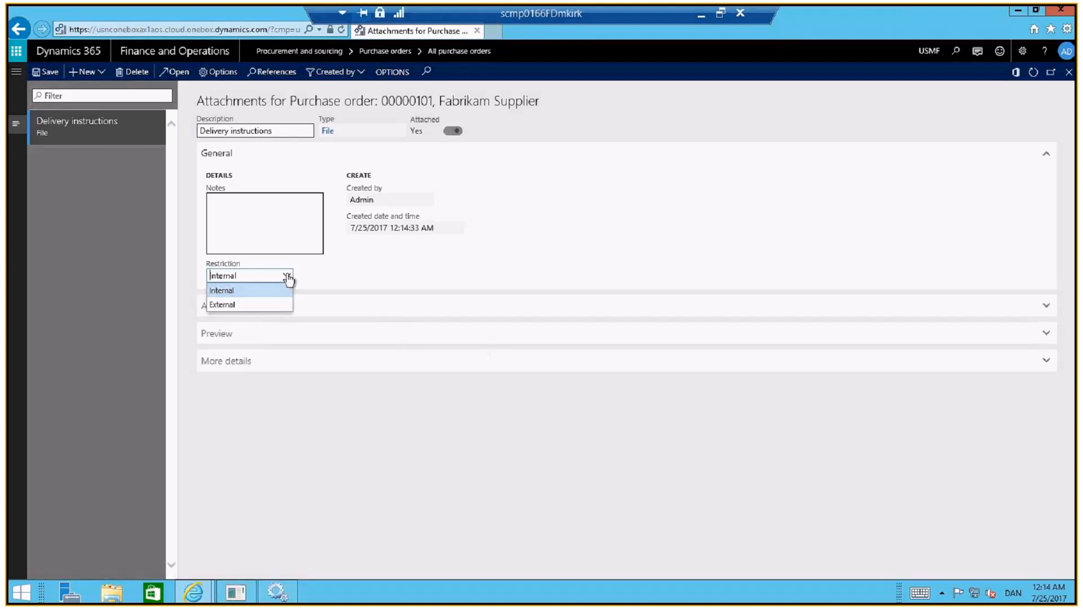
pyautogui.click(274, 307)
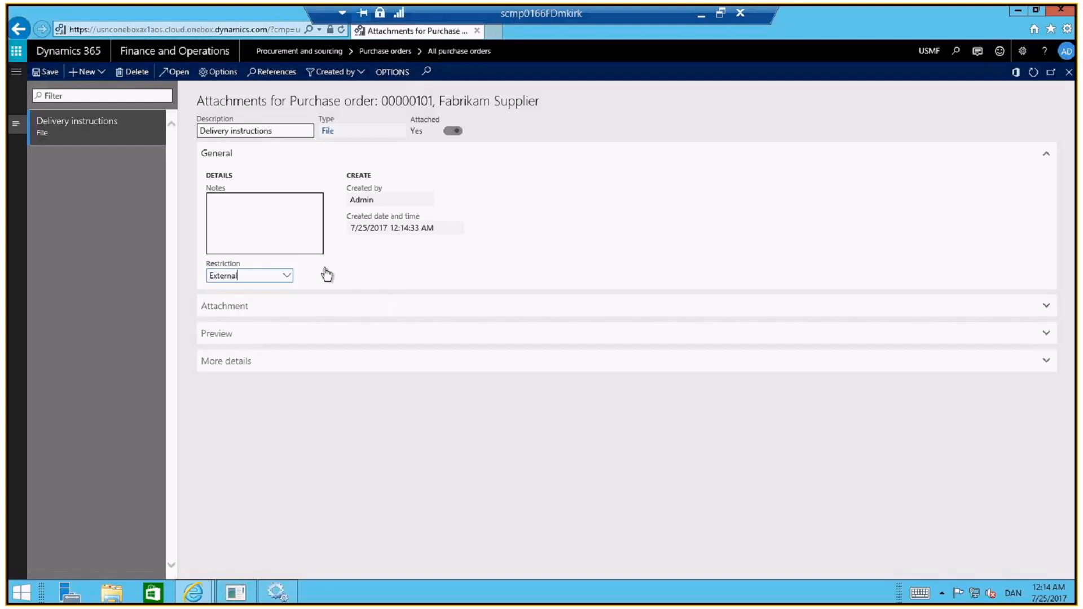
pyautogui.click(670, 259)
pyautogui.click(1069, 73)
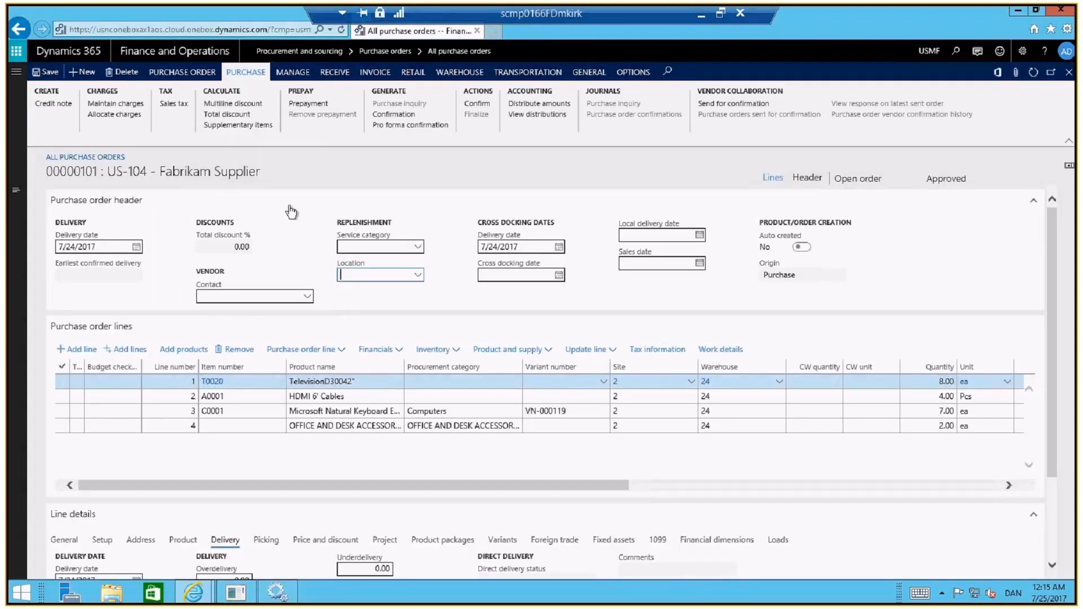
# Add a header charge to the purchase order with charges code FREIGHT and a charges value of 200
pyautogui.click(114, 105)
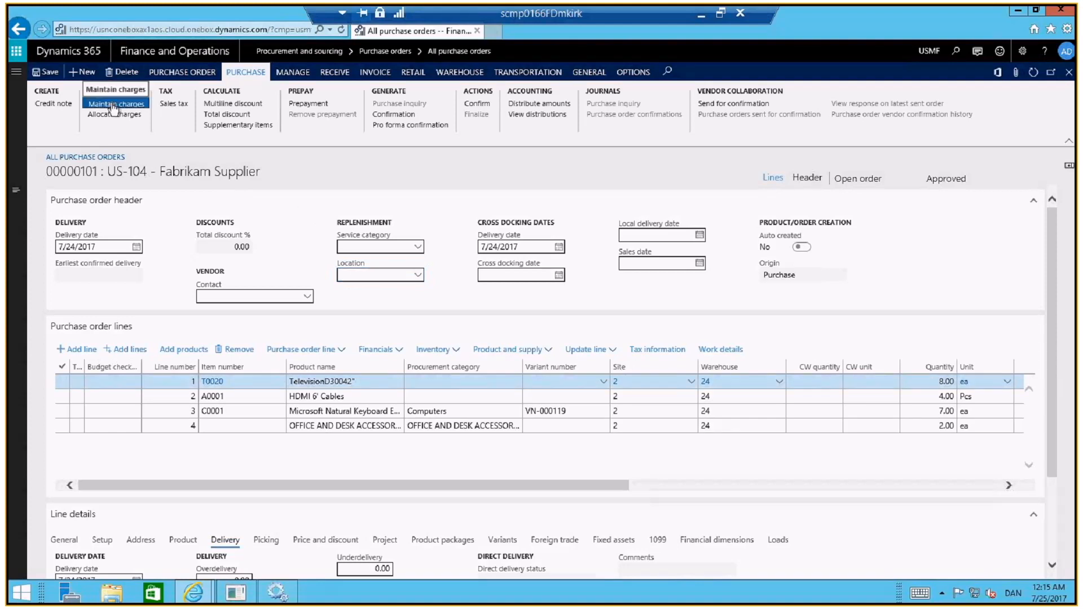
pyautogui.click(114, 105)
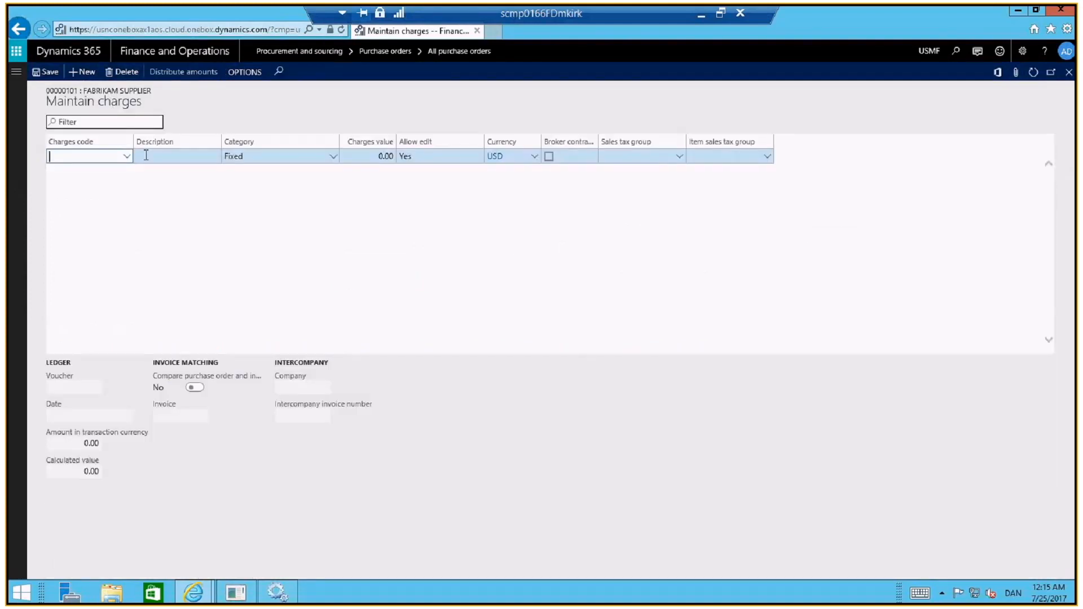
pyautogui.click(127, 158)
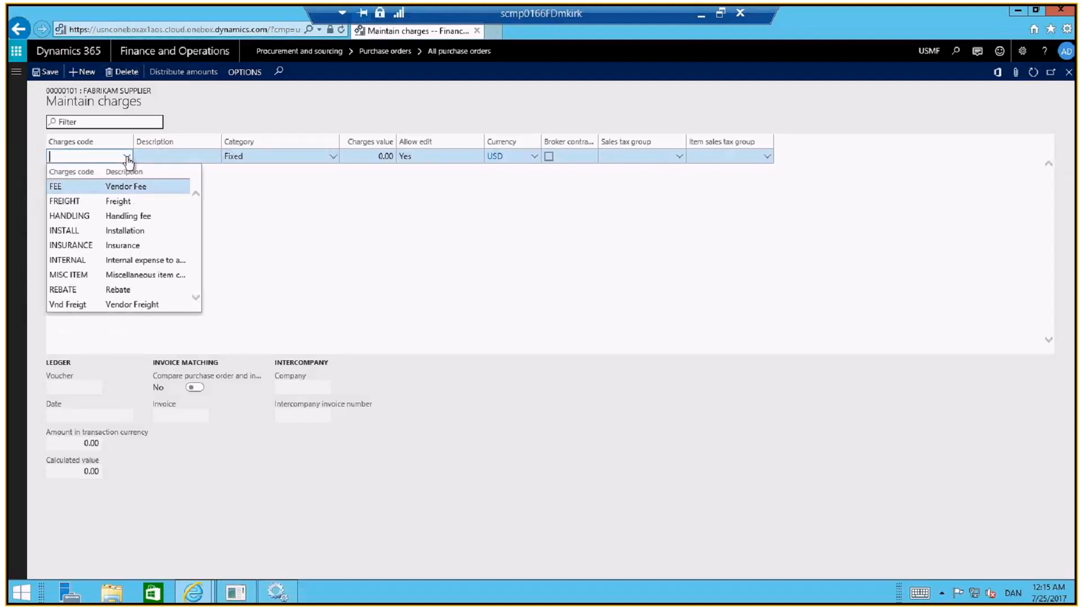
pyautogui.click(124, 201)
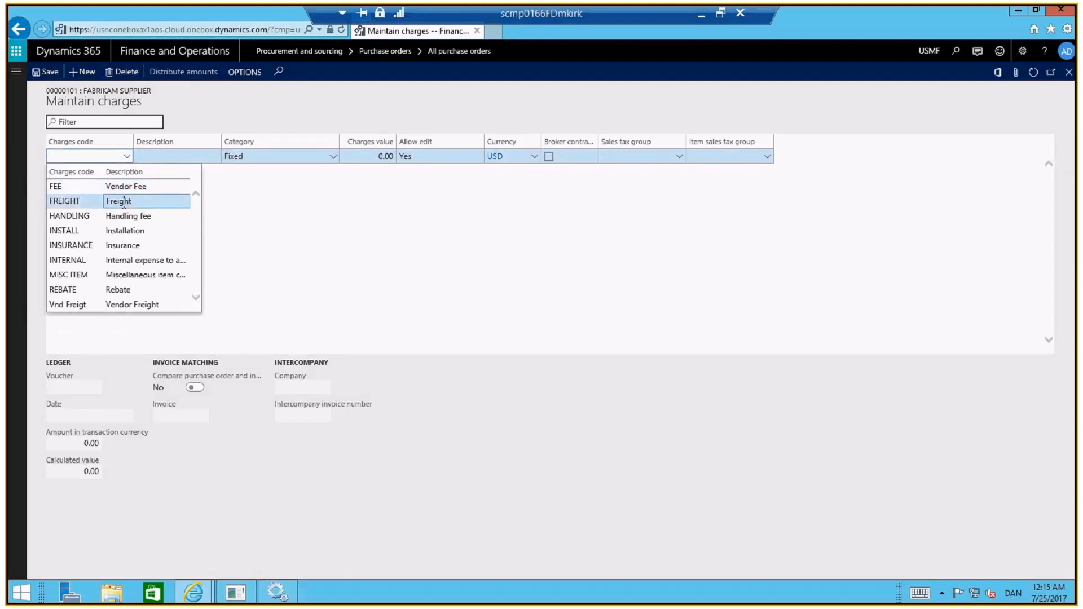
pyautogui.click(371, 157)
pyautogui.write('200')
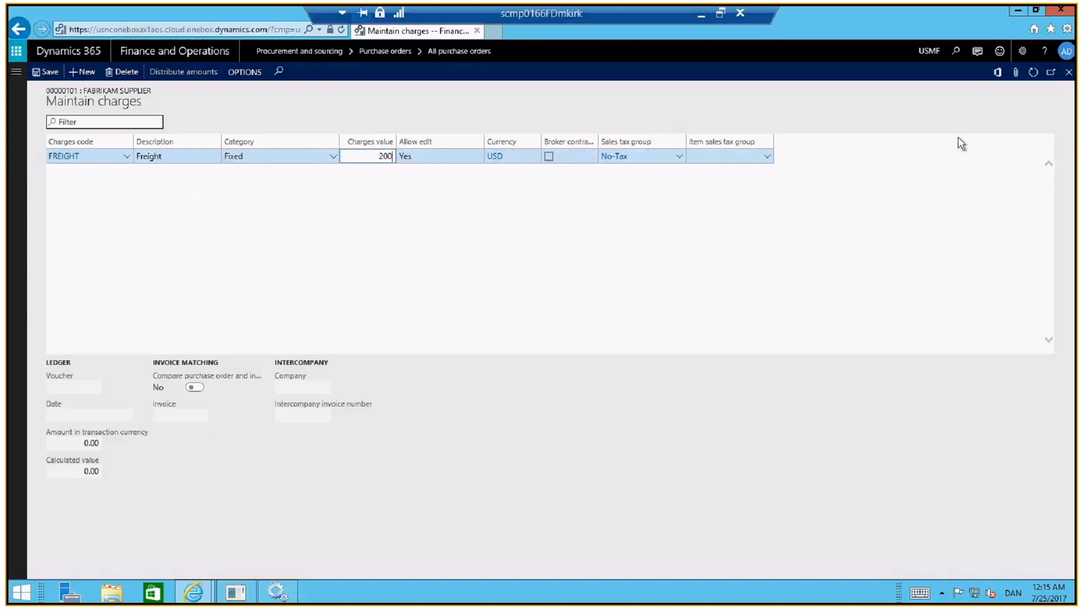
pyautogui.click(1070, 74)
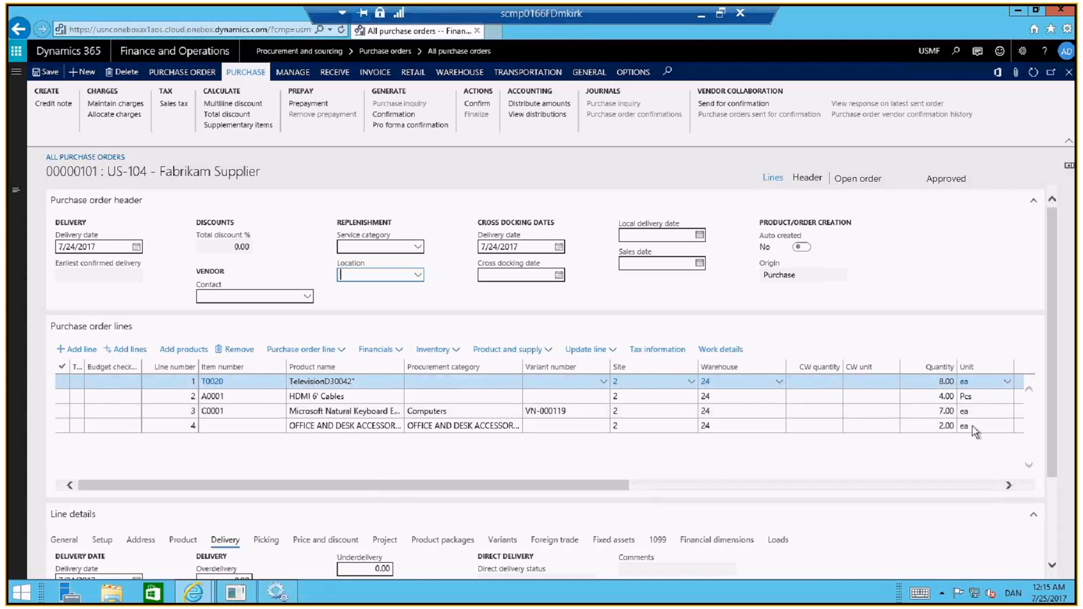
# Send the purchase order to Fabrikam Supplier for confirmation through vendor collaboration, keeping the default settings
pyautogui.click(1052, 487)
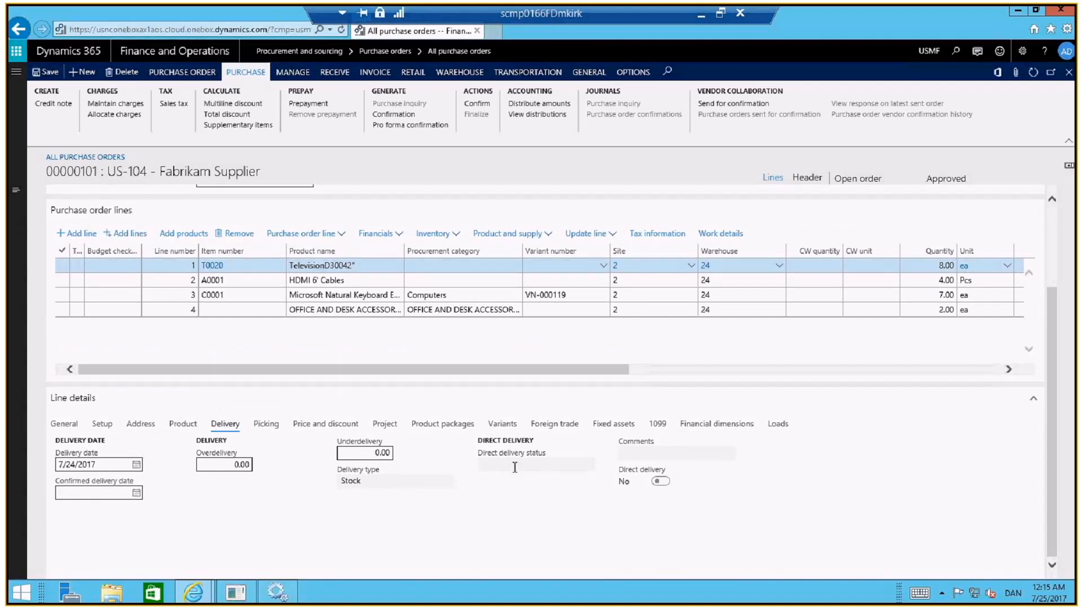
pyautogui.moveTo(1054, 313); pyautogui.dragTo(1054, 246)
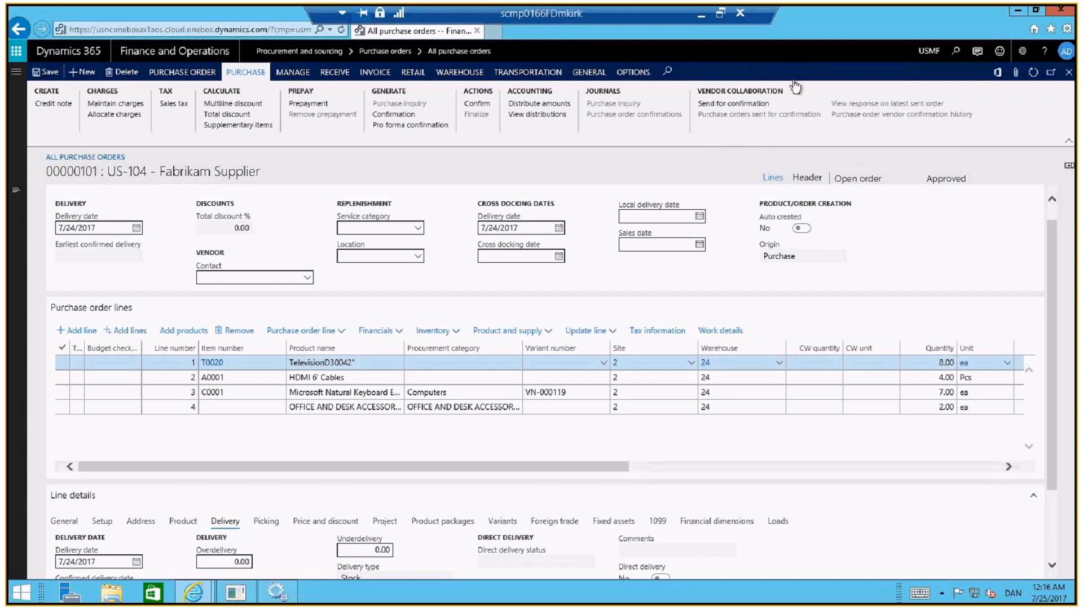
pyautogui.click(743, 111)
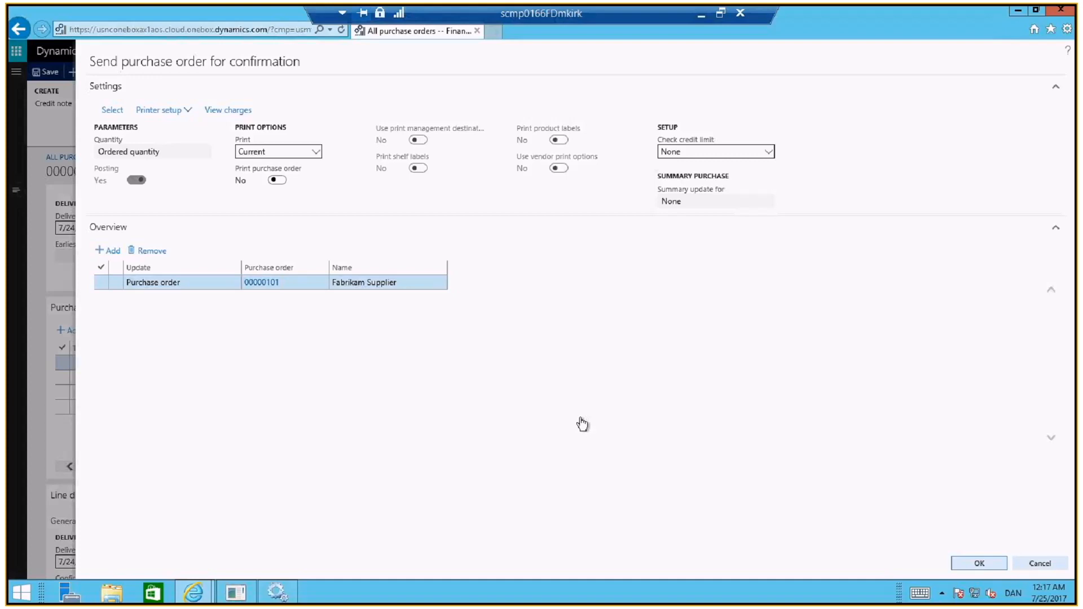
pyautogui.click(990, 566)
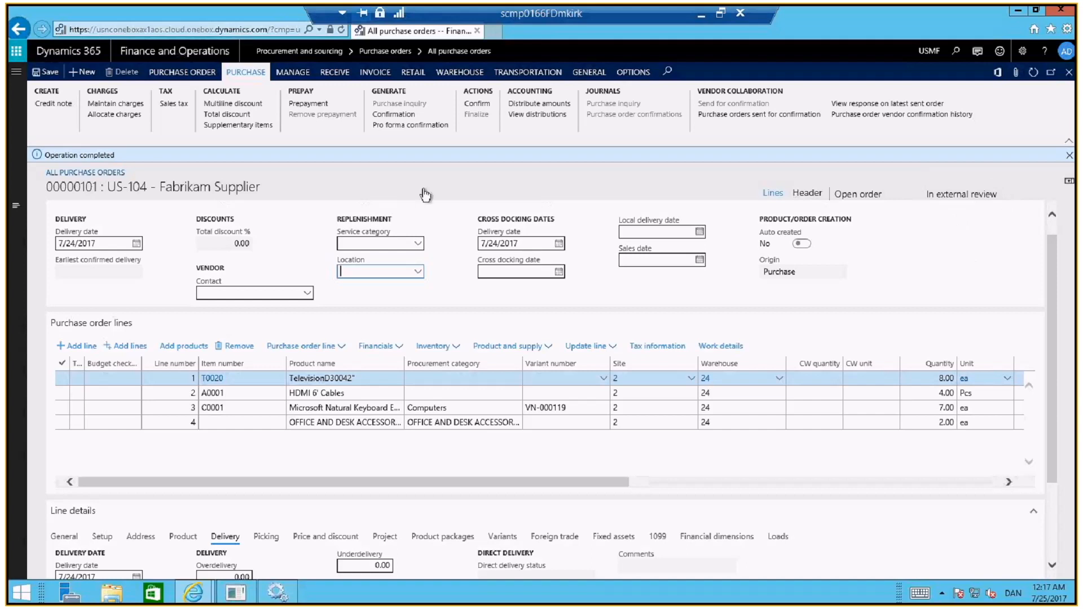
# Open the Purchase order preparation workspace and list the orders in external review awaiting vendor response
pyautogui.click(176, 57)
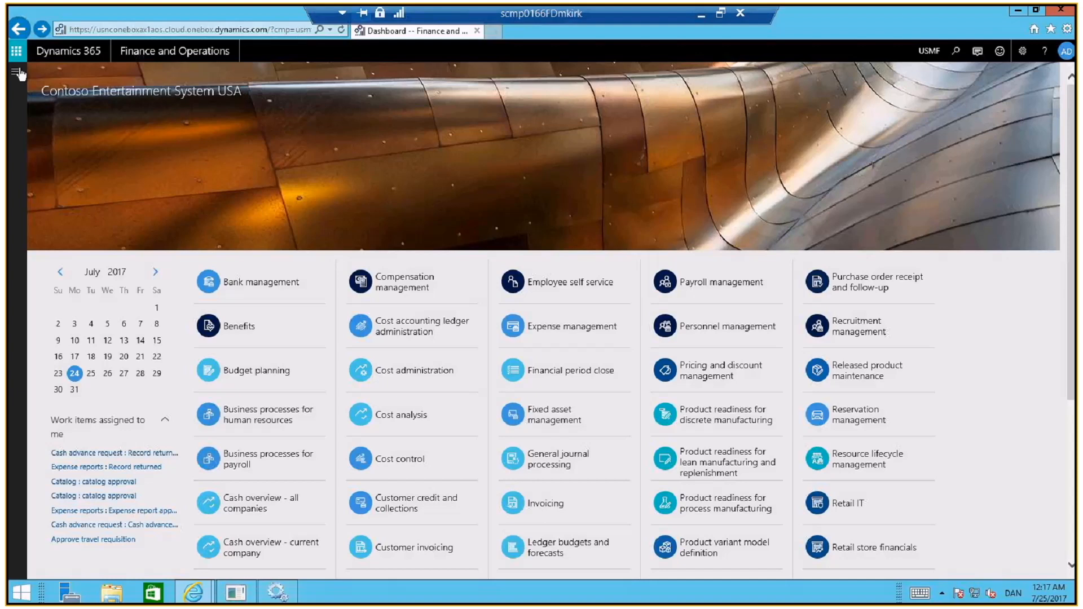
pyautogui.click(18, 73)
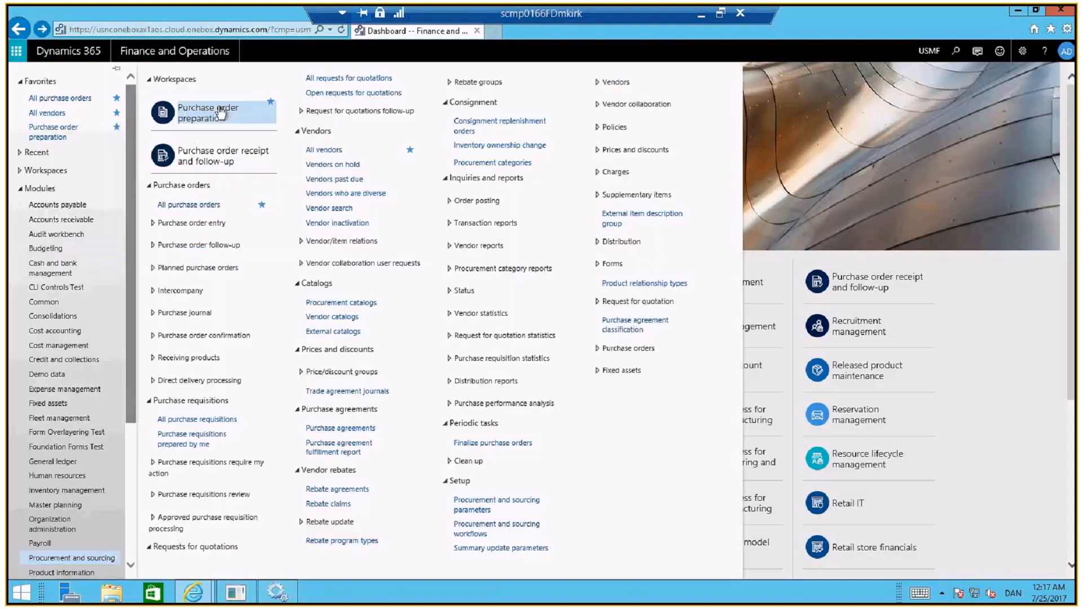
pyautogui.click(220, 112)
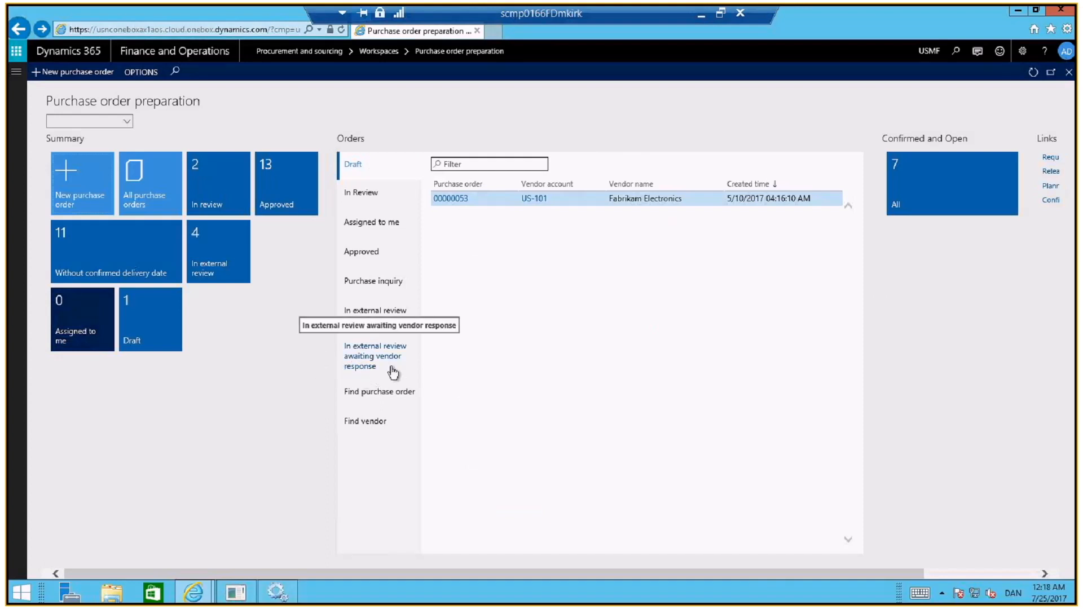
pyautogui.click(360, 365)
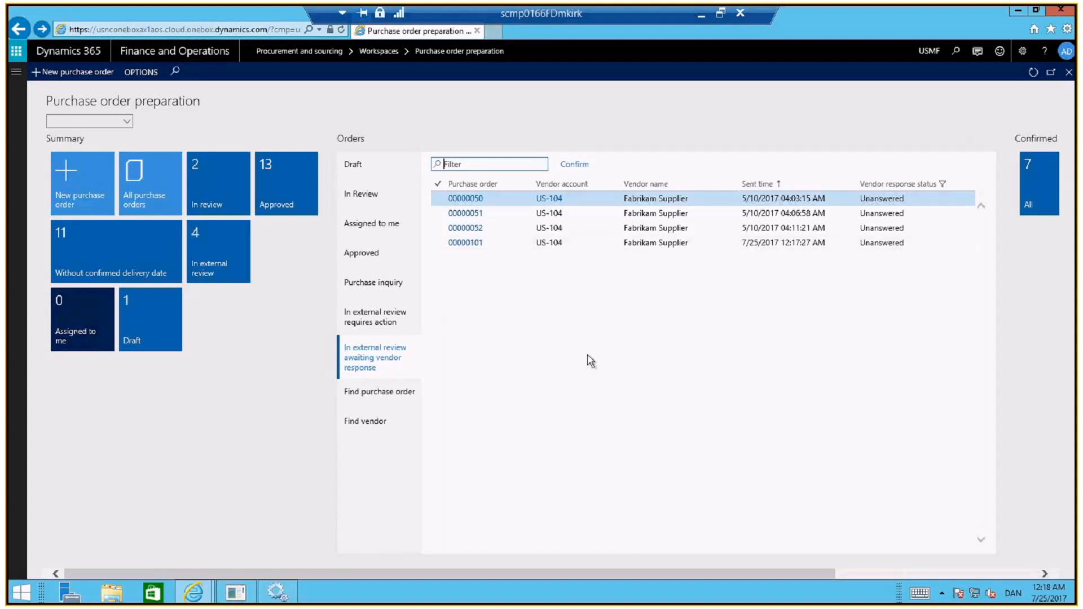
# Switch to the vendor's InPrivate session, refresh the Purchase order confirmation workspace, and open the newest US-104 order for review
pyautogui.hotkey('alt', 'Tab')
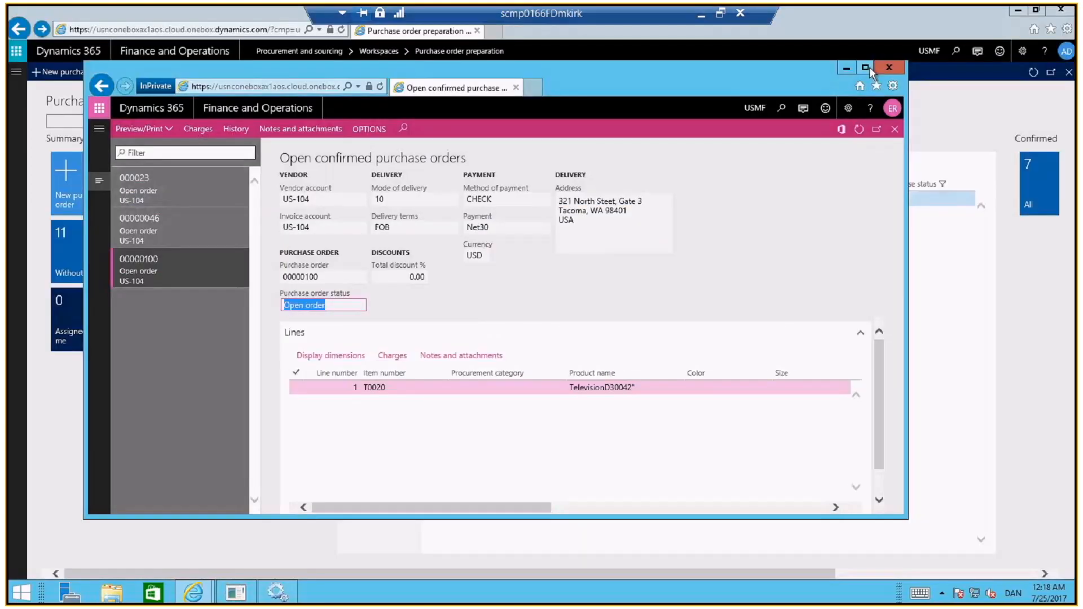
pyautogui.click(866, 67)
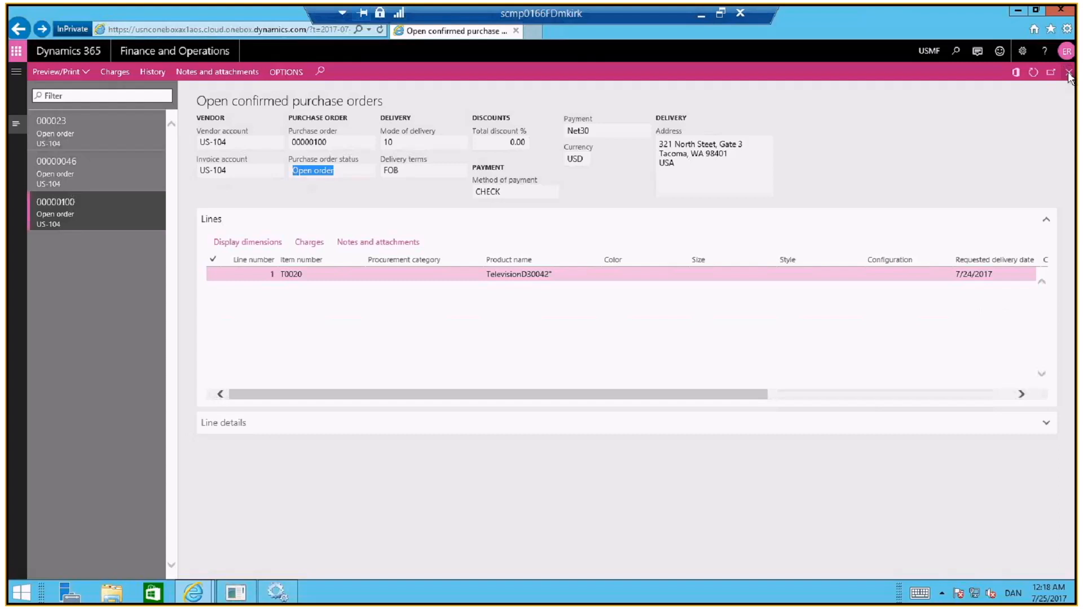
pyautogui.click(1069, 72)
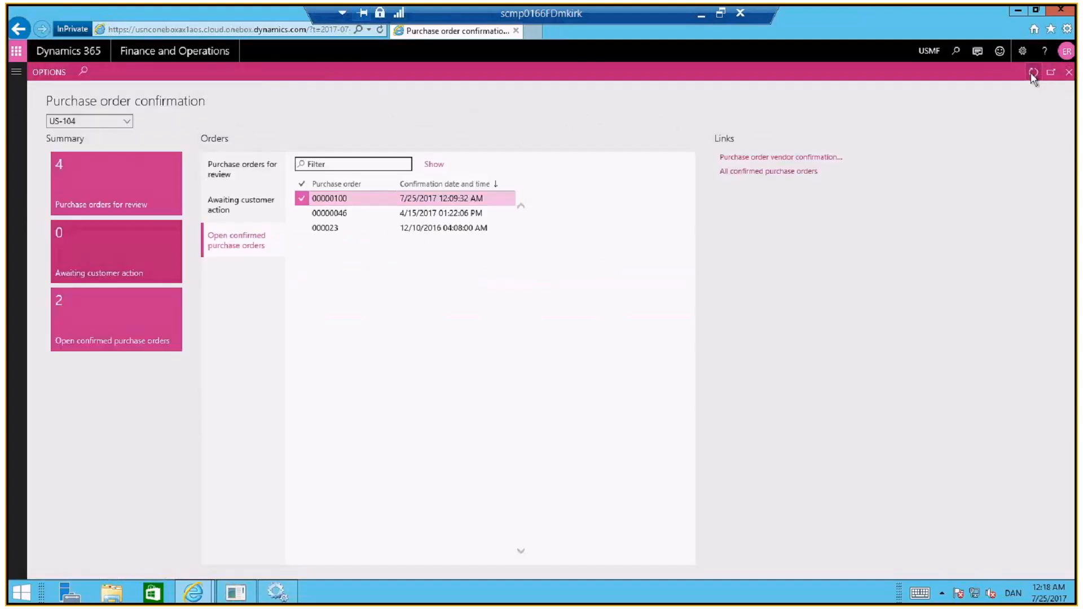
pyautogui.click(1033, 73)
pyautogui.click(240, 169)
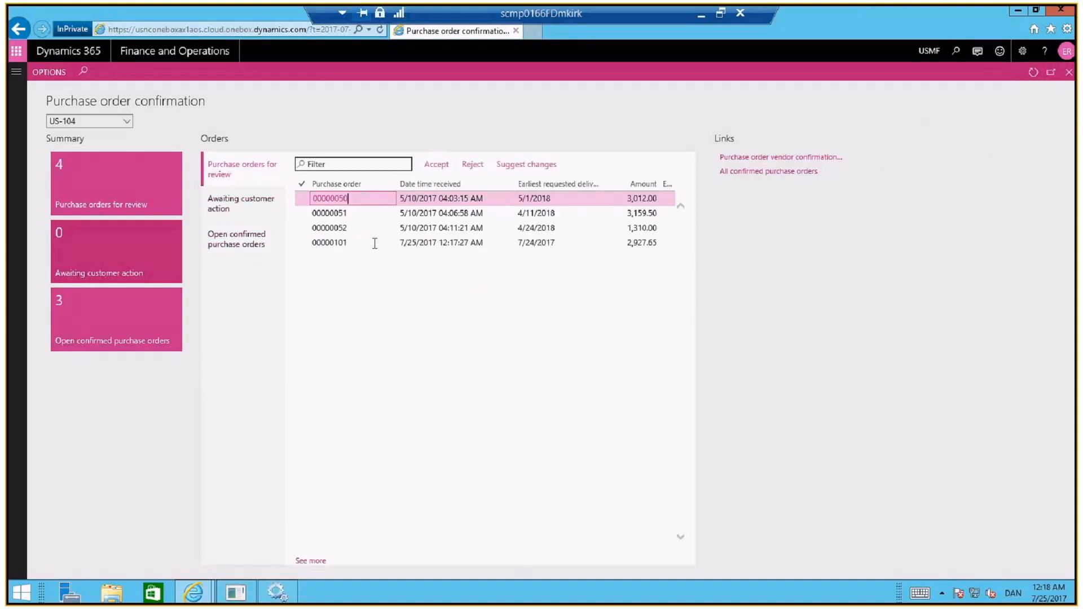
pyautogui.click(370, 244)
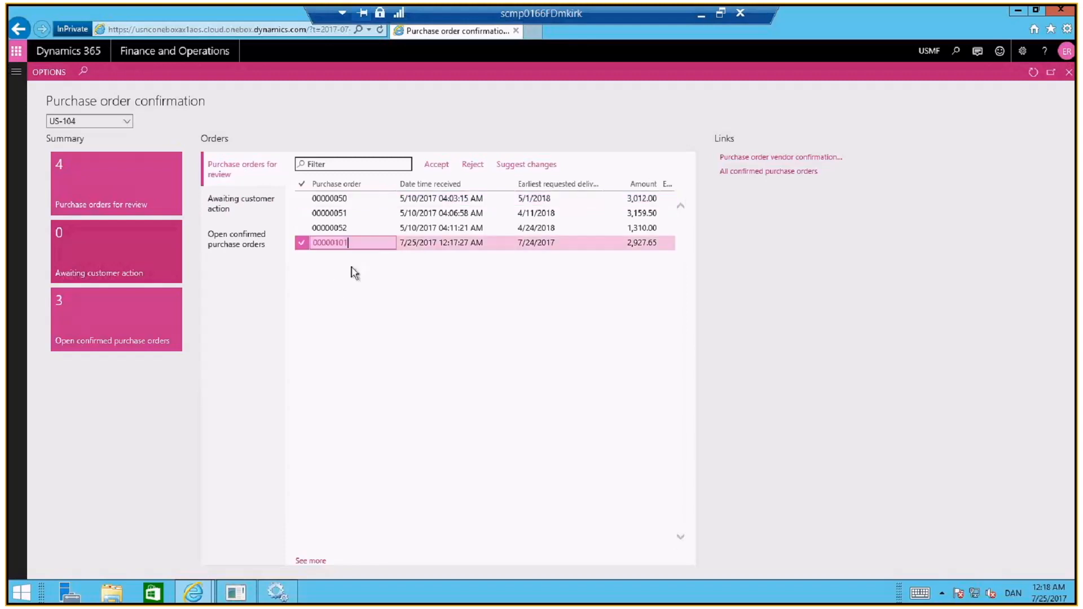
pyautogui.click(333, 241)
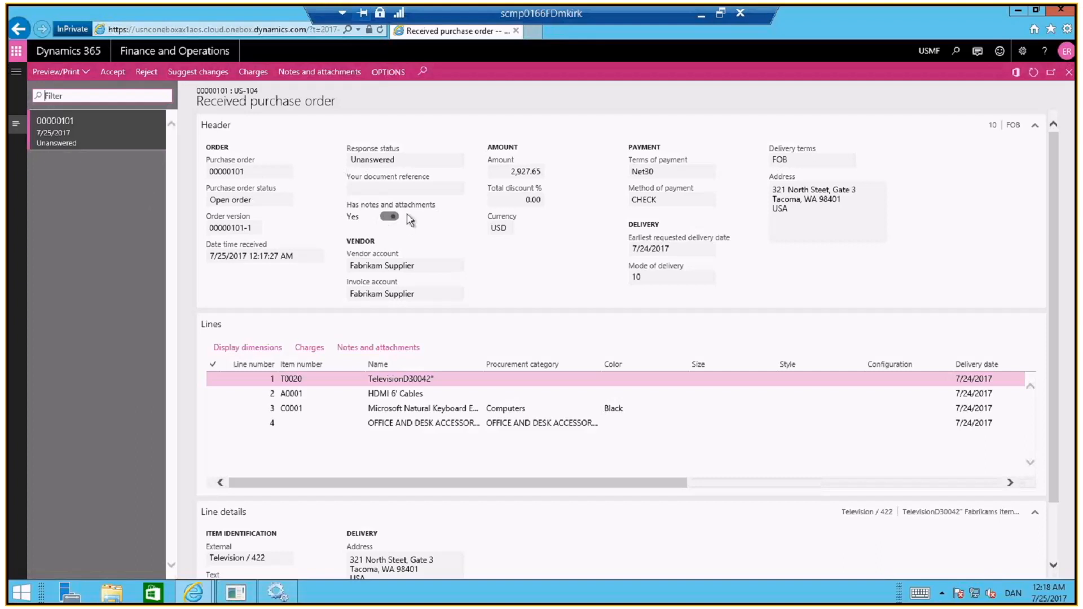
# Read the Delivery instructions document attached to the received purchase order, then return to the order
pyautogui.click(328, 74)
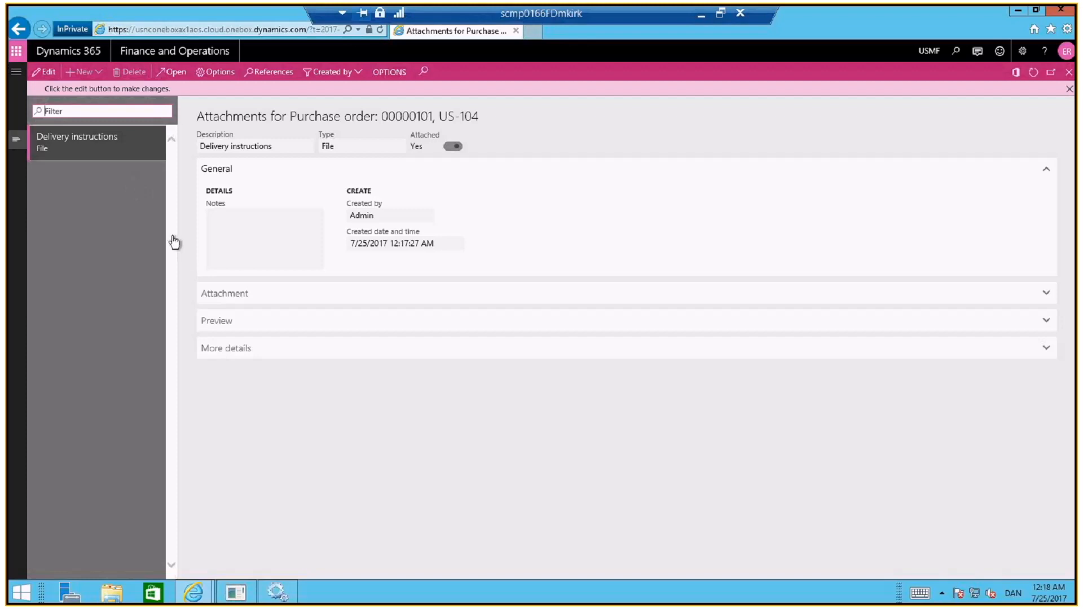
pyautogui.click(177, 74)
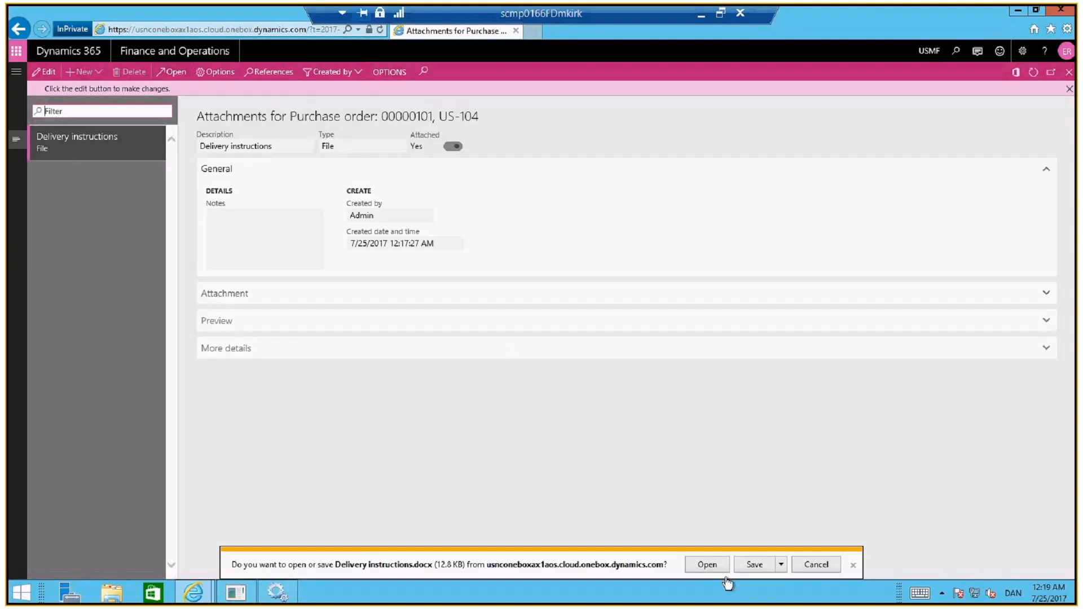
pyautogui.click(708, 565)
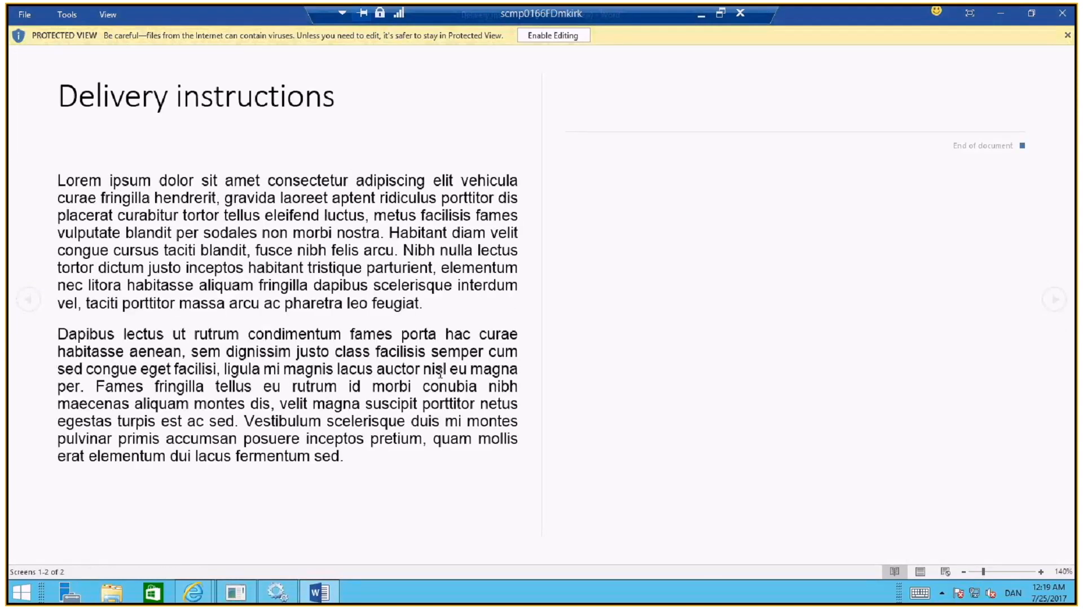
pyautogui.click(1058, 16)
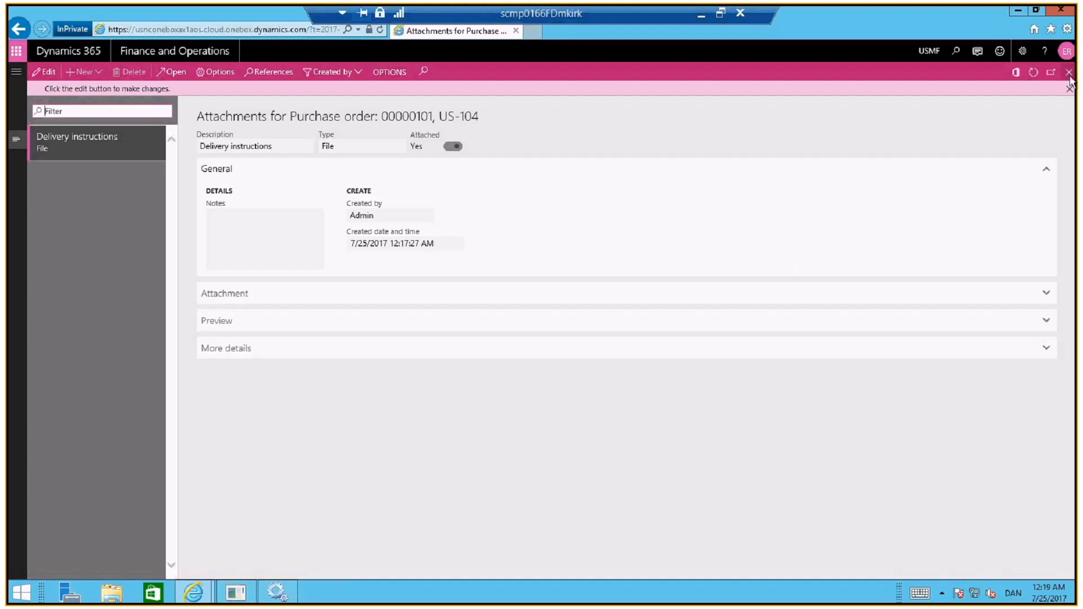
pyautogui.click(1070, 73)
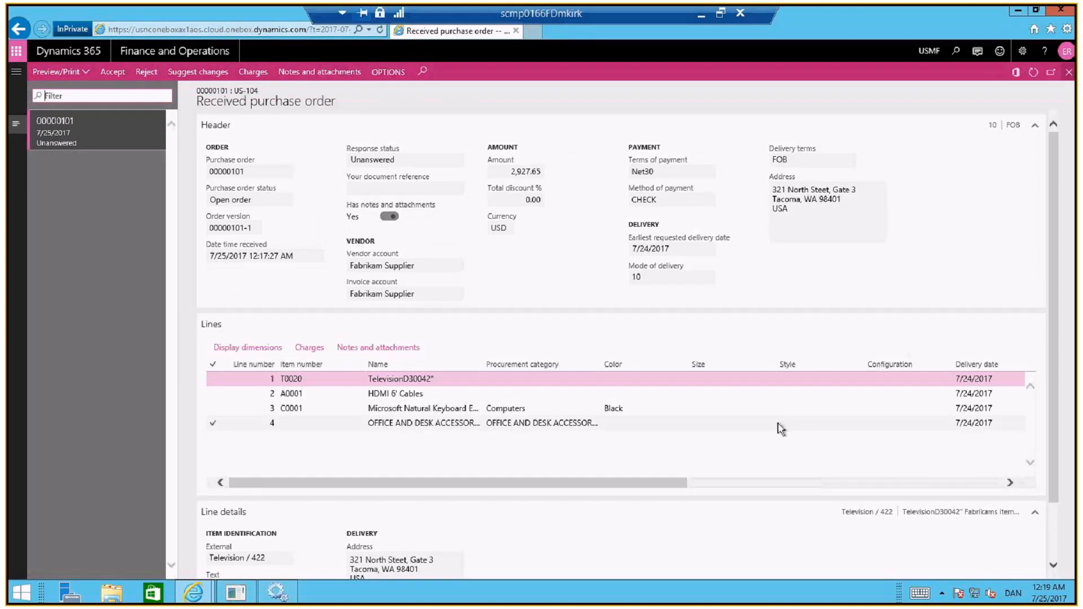
# Examine the quantities and prices on the received order's lines and the order's header charges
pyautogui.moveTo(655, 492); pyautogui.dragTo(1016, 491)
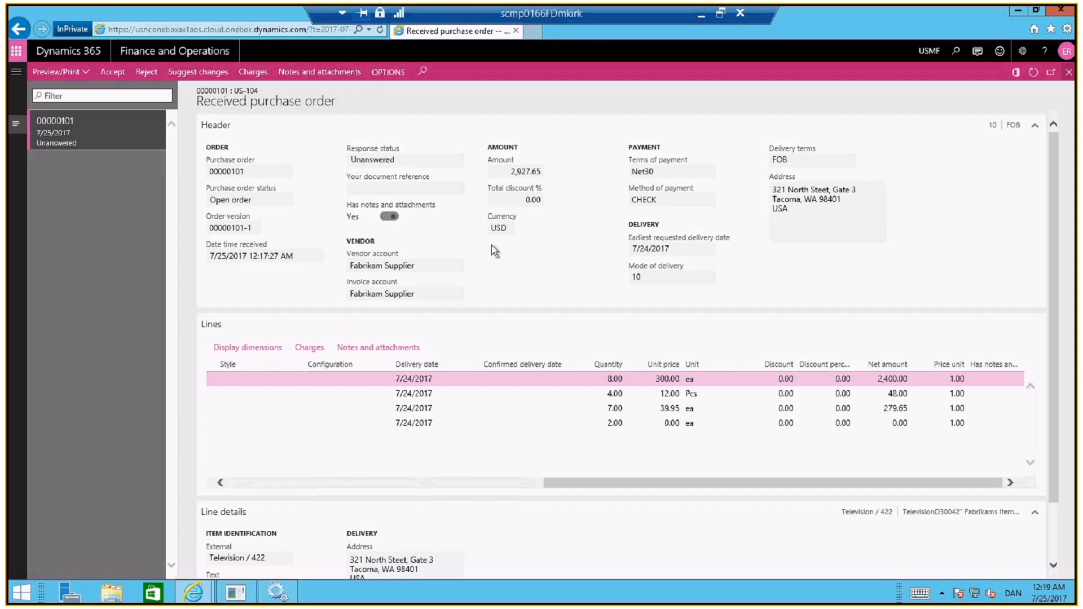
pyautogui.moveTo(580, 483); pyautogui.dragTo(252, 498)
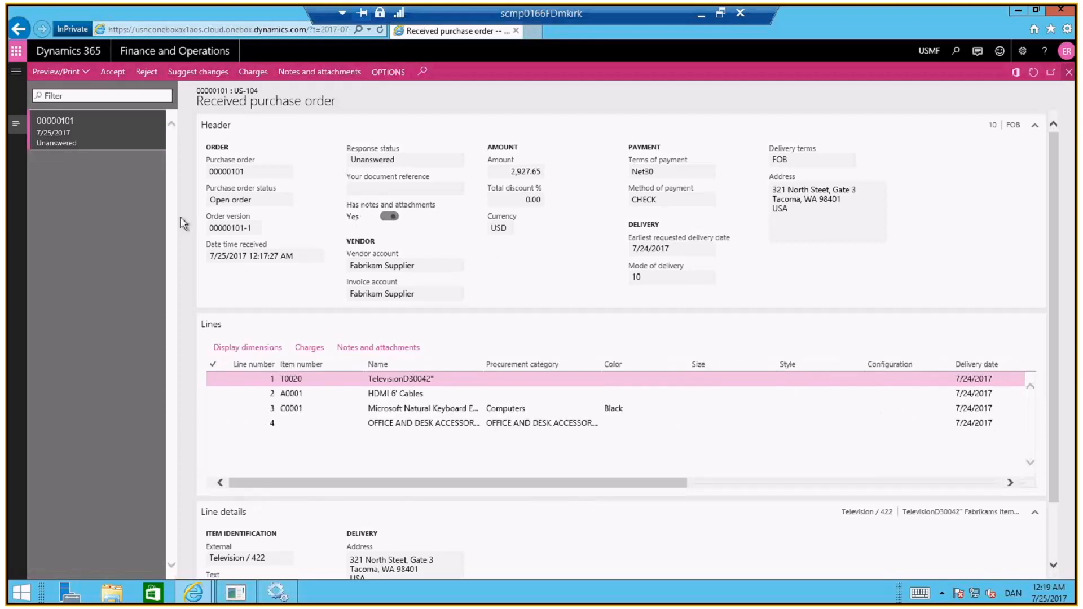
pyautogui.click(252, 72)
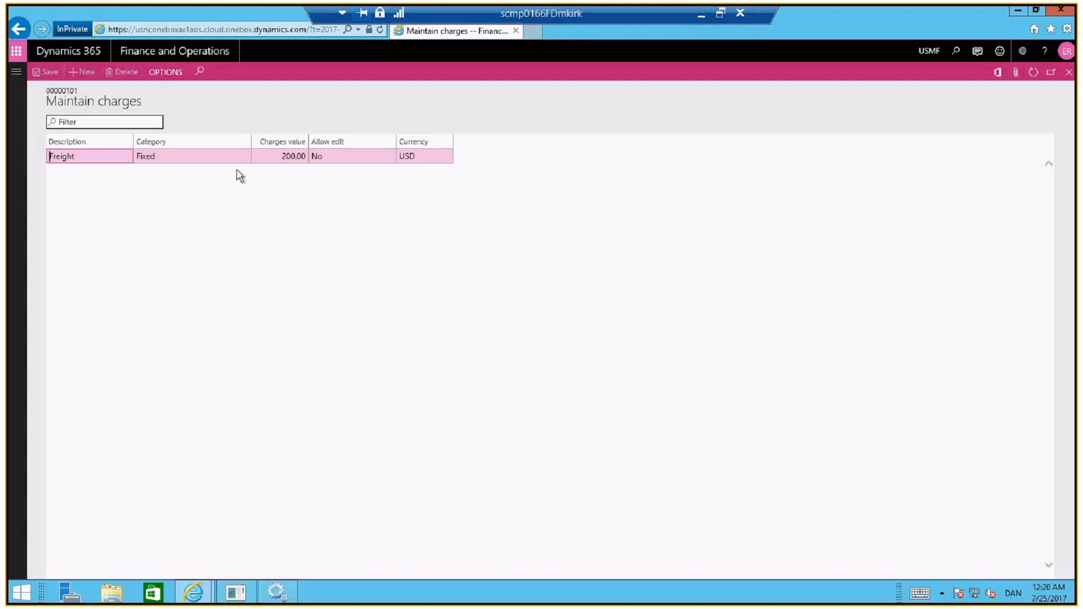
pyautogui.click(276, 158)
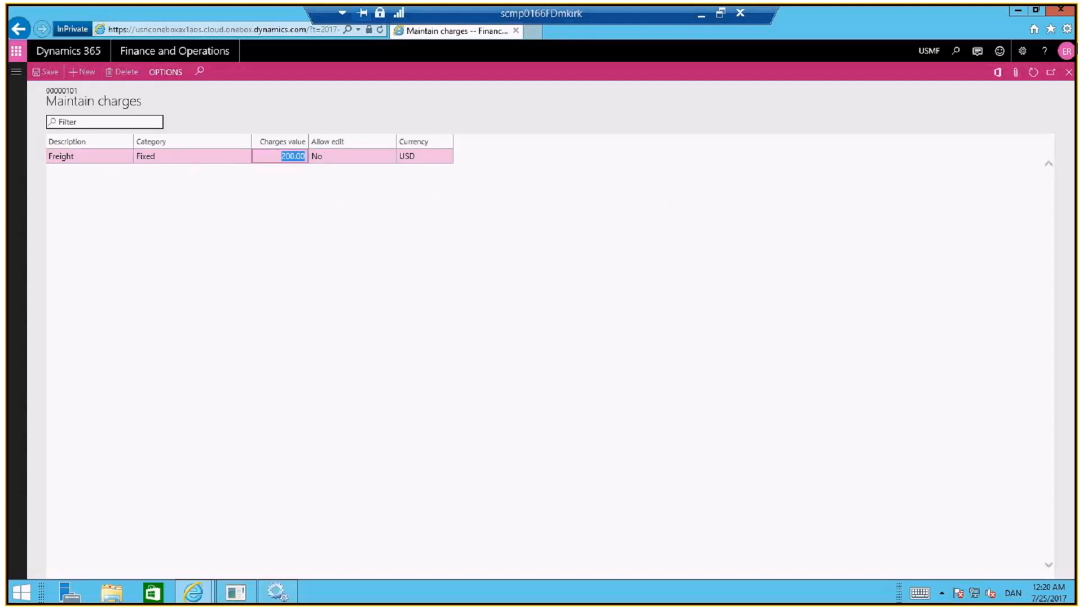
pyautogui.click(1070, 72)
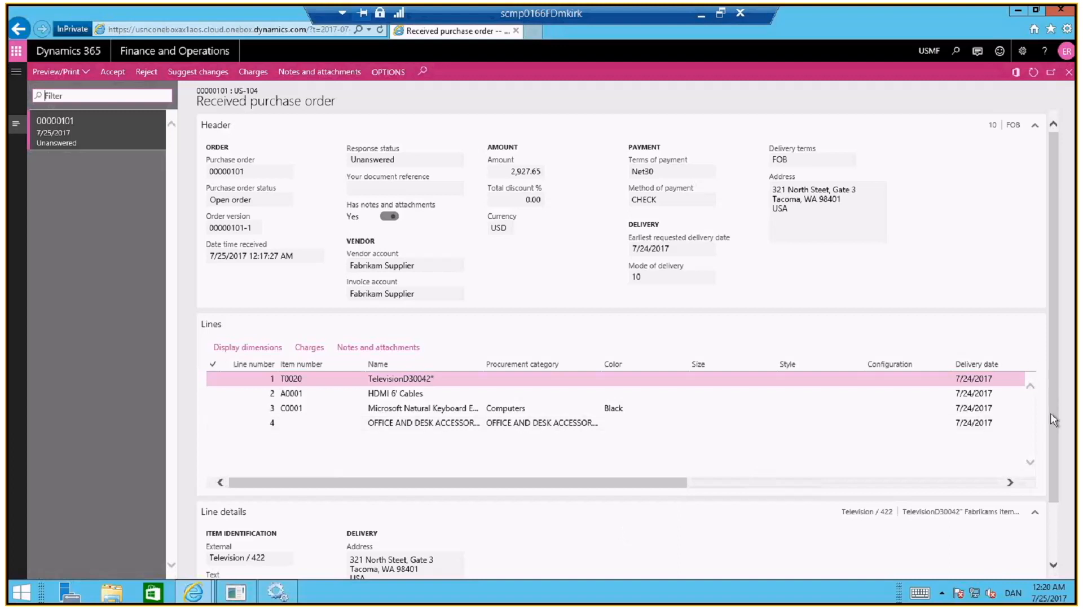
# Examine the external item identification of the television line and request the original preview of the received order
pyautogui.scroll(-1, 1050, 413)
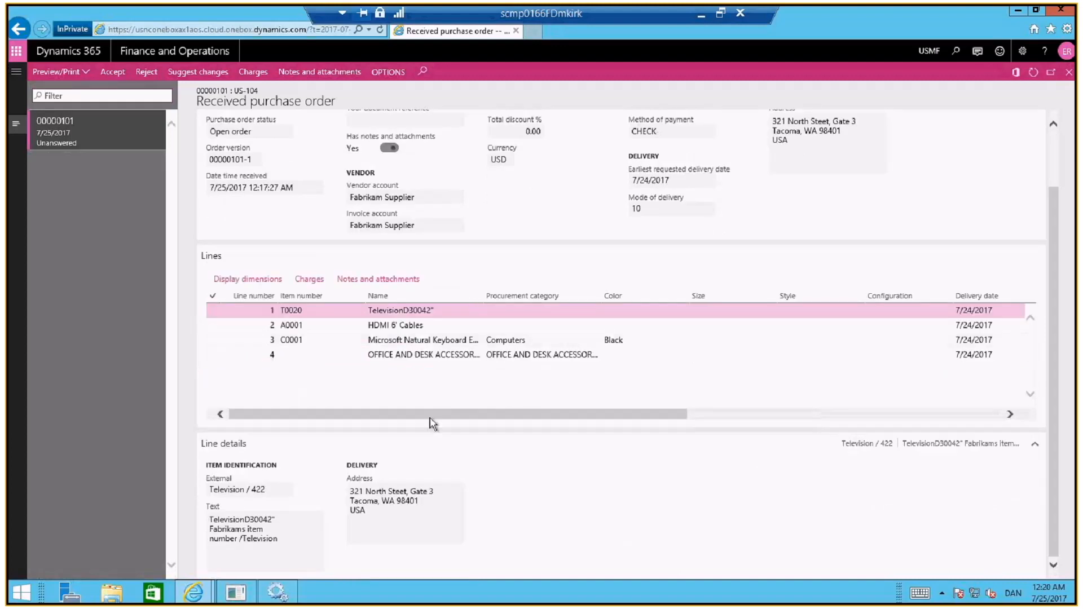
pyautogui.click(210, 490)
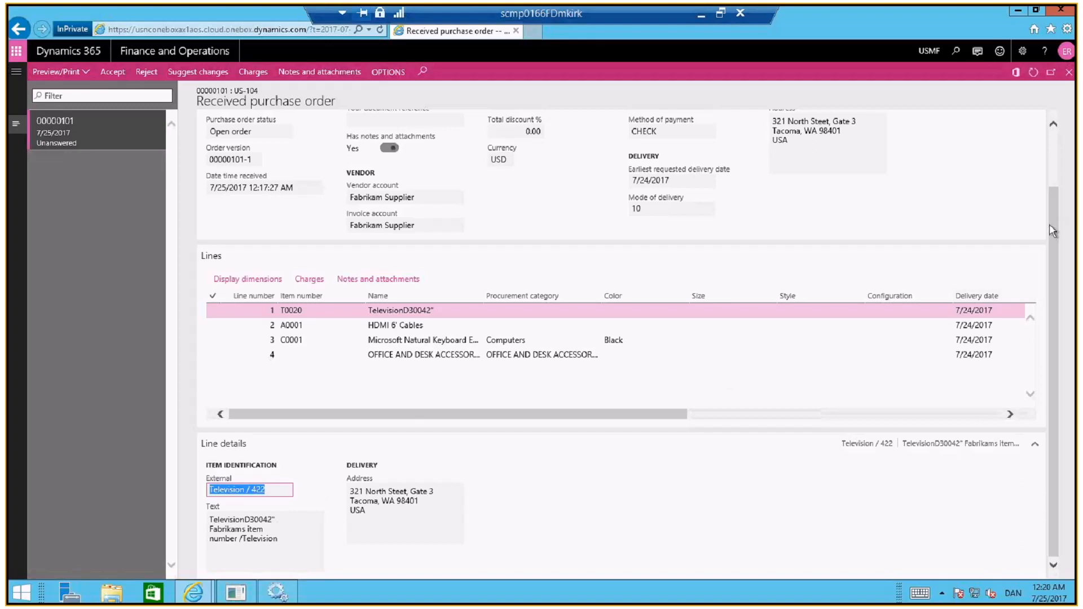
pyautogui.scroll(2, 1049, 229)
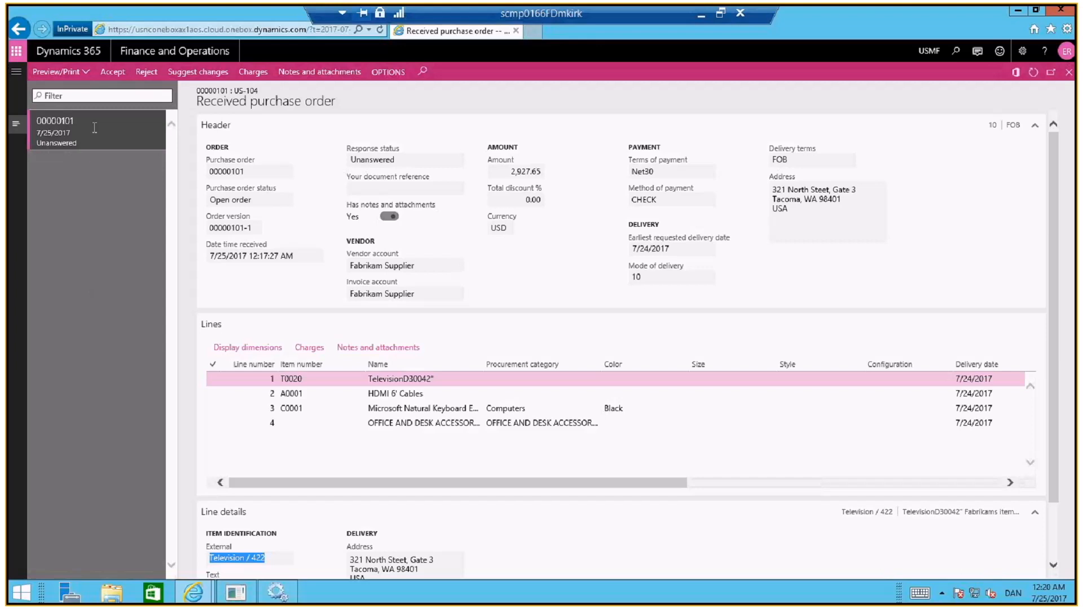
pyautogui.click(87, 75)
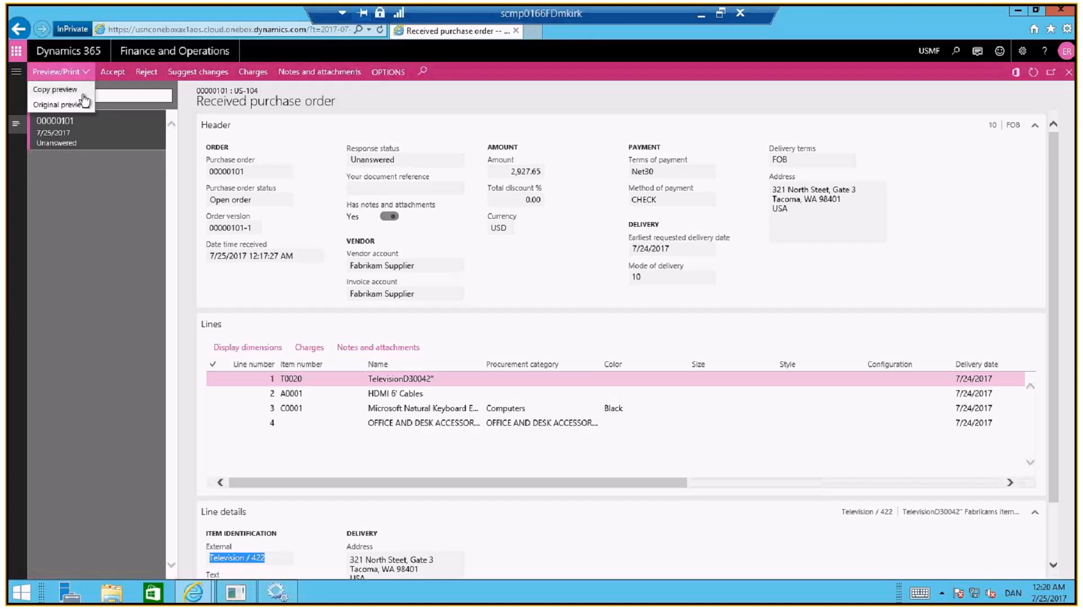
pyautogui.click(83, 104)
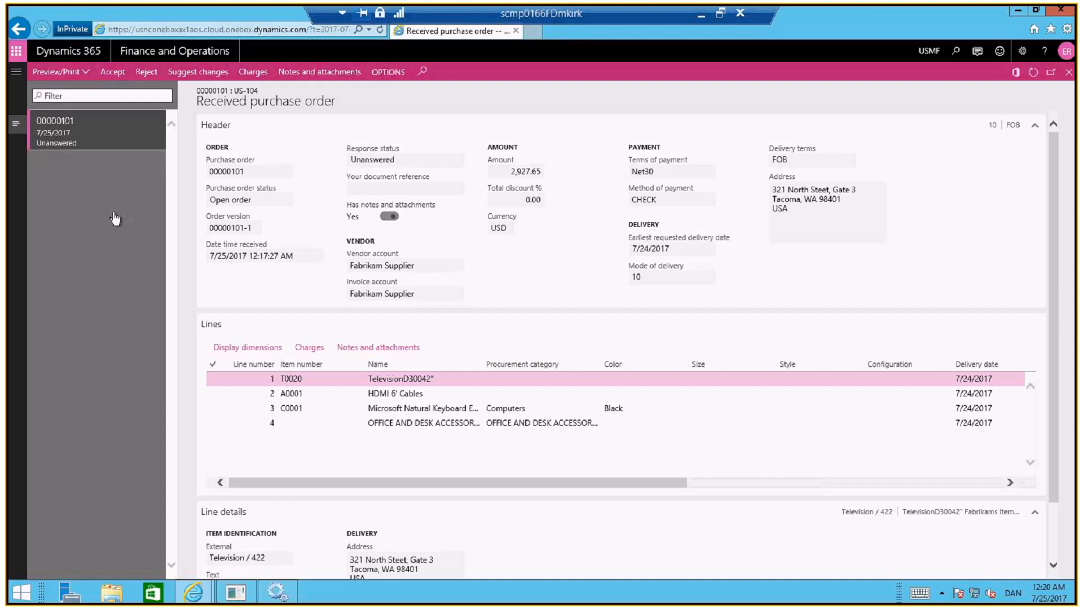
# Start a response suggesting changes to the received purchase order and set Your document reference to 1232435
pyautogui.click(206, 78)
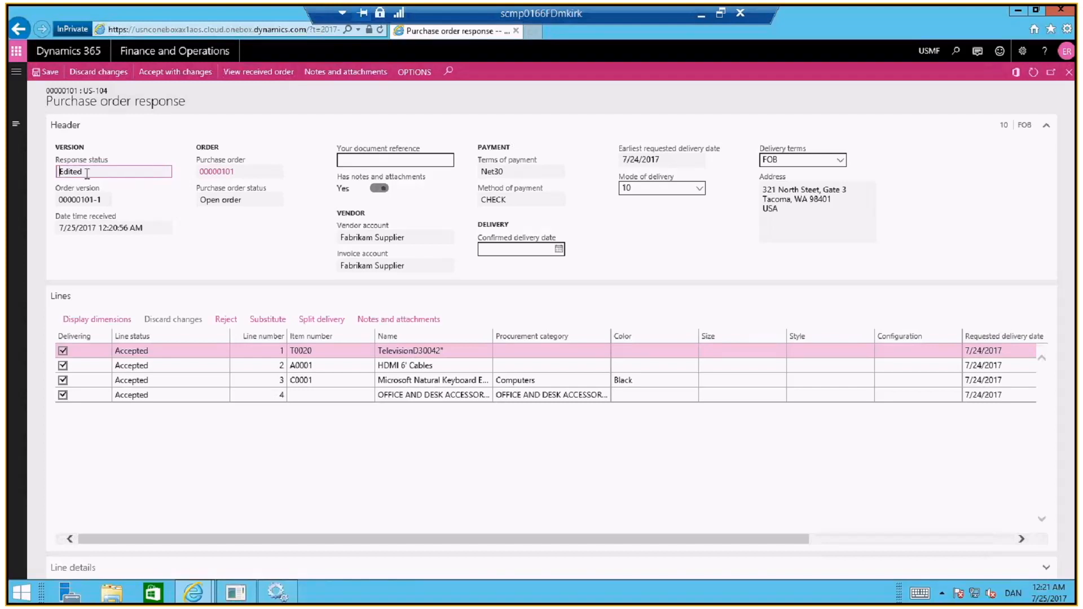
pyautogui.click(137, 140)
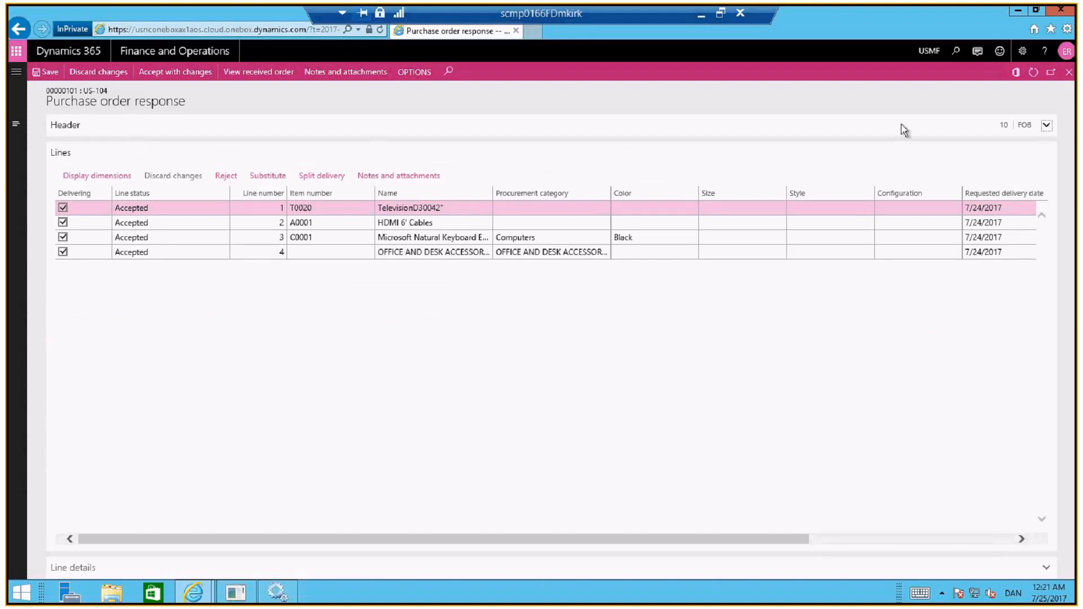
pyautogui.click(1047, 126)
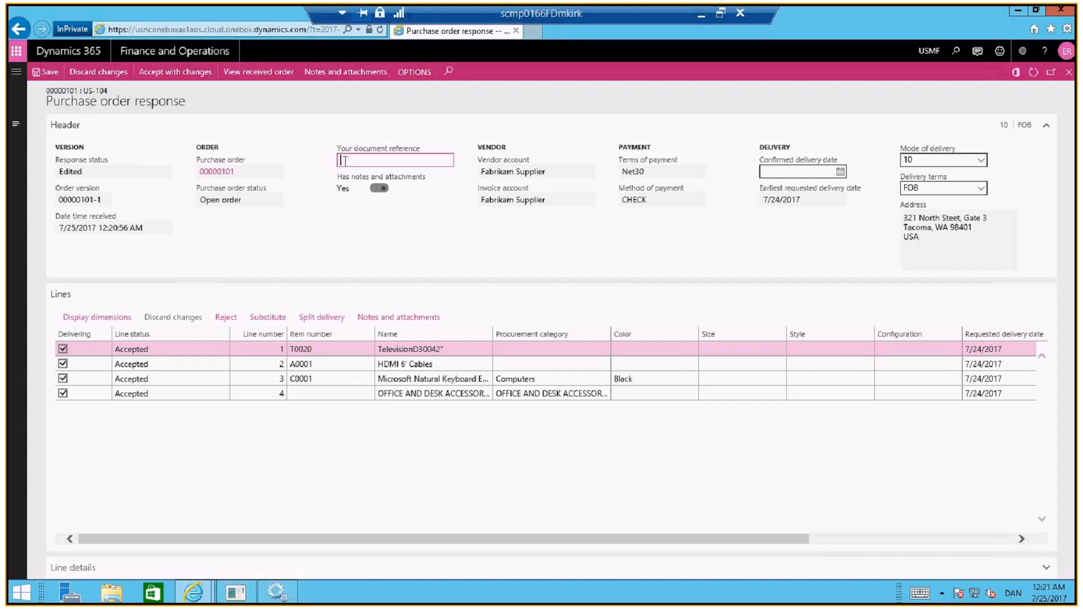
pyautogui.write('1232435')
# Examine the confirmed delivery dates on the response lines and the Mode of delivery field in the header
pyautogui.moveTo(773, 547); pyautogui.dragTo(899, 539)
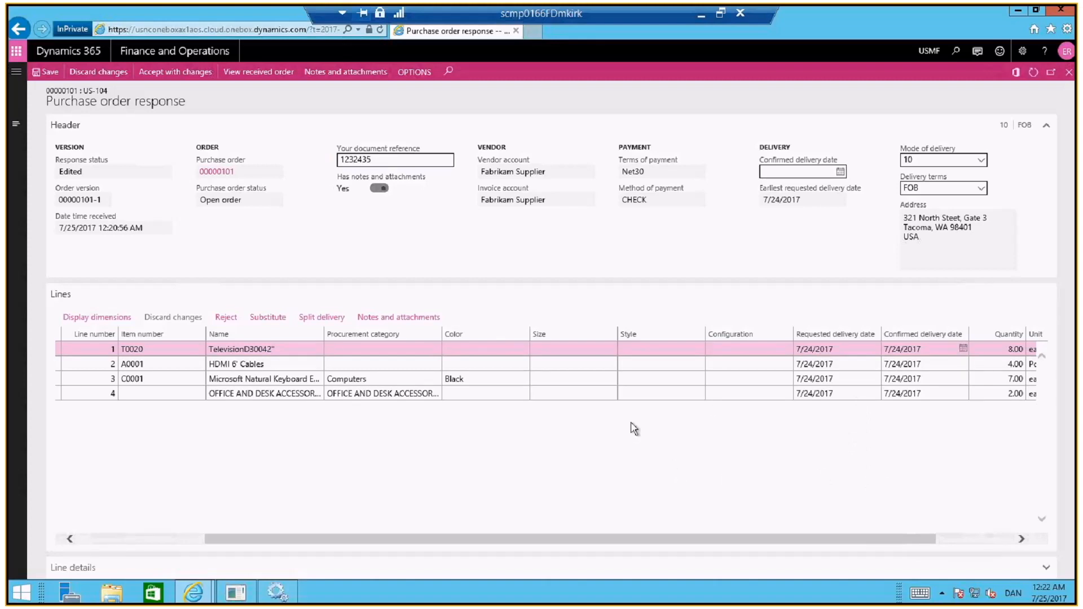
pyautogui.click(983, 160)
pyautogui.click(1025, 158)
# Narrow the Color, Size, Style and Configuration columns in the response lines grid
pyautogui.moveTo(357, 539); pyautogui.dragTo(237, 539)
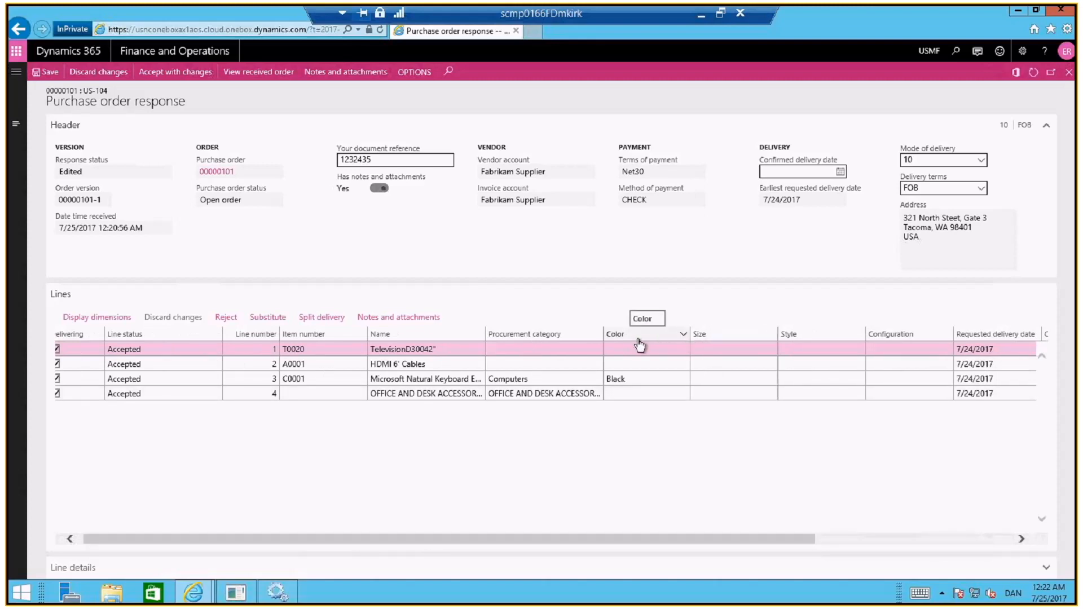
pyautogui.moveTo(638, 340); pyautogui.dragTo(630, 339)
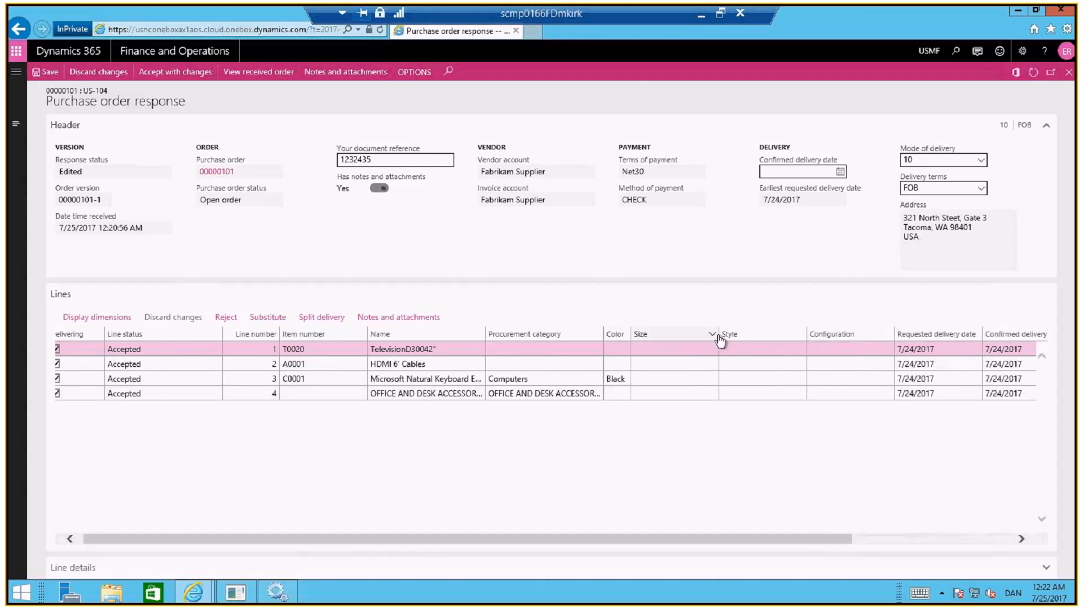
pyautogui.moveTo(719, 339); pyautogui.dragTo(652, 340)
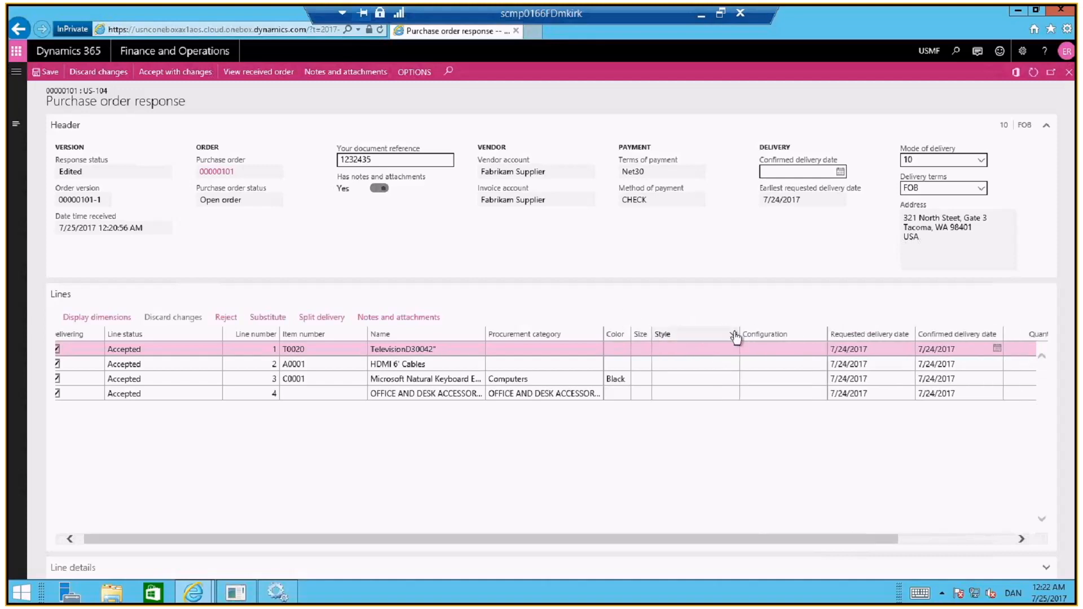
pyautogui.moveTo(739, 339); pyautogui.dragTo(681, 339)
pyautogui.click(770, 347)
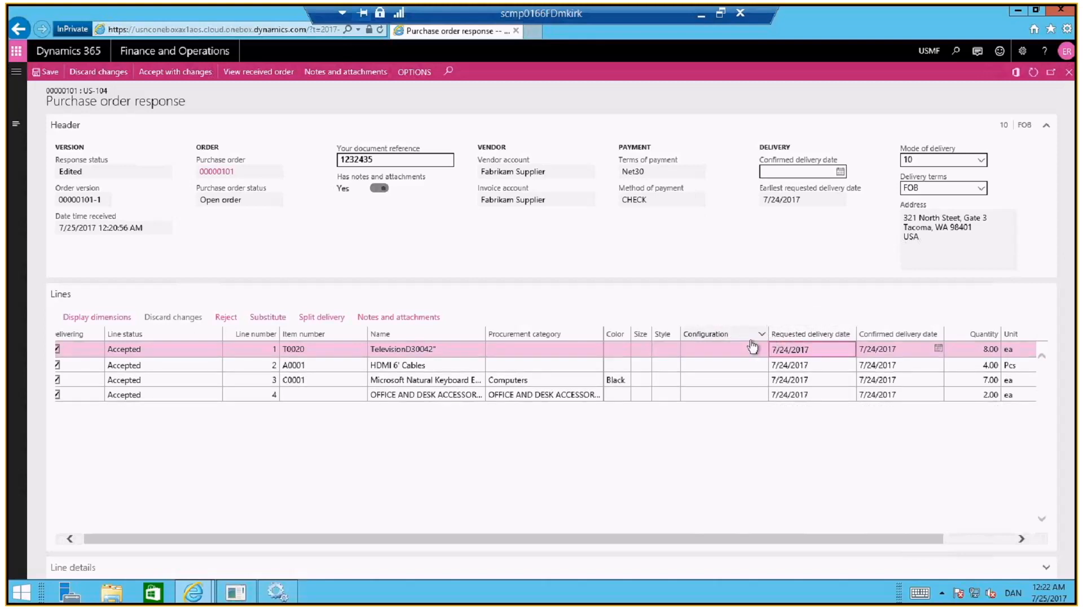
pyautogui.moveTo(751, 341); pyautogui.dragTo(741, 342)
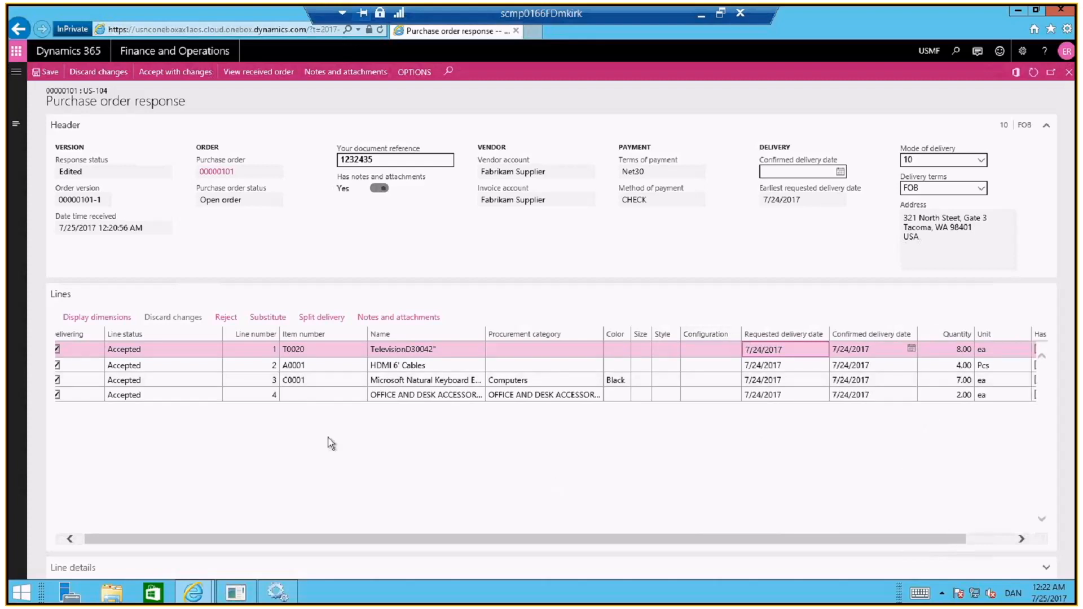
# Set the television line's confirmed delivery date to 7/30/2017 and its quantity to 7.00
pyautogui.moveTo(144, 536); pyautogui.dragTo(93, 536)
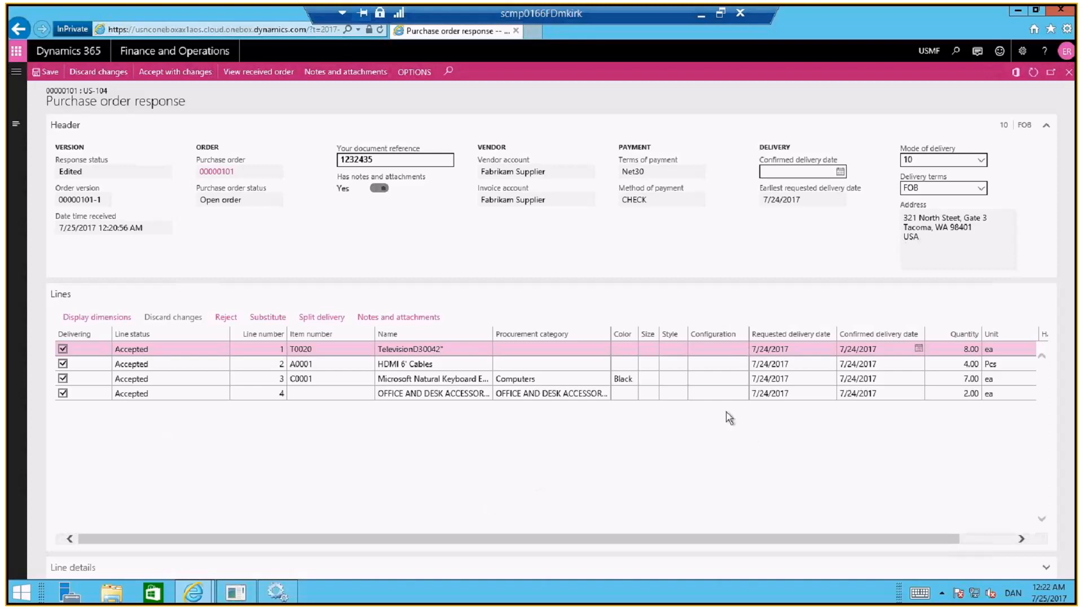
pyautogui.click(919, 350)
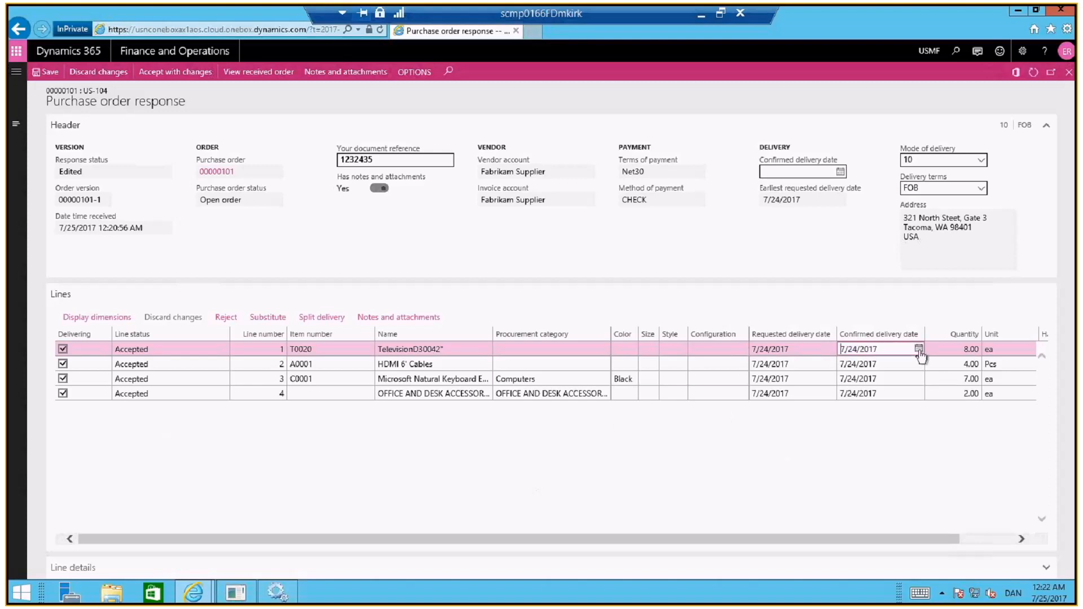
pyautogui.click(919, 350)
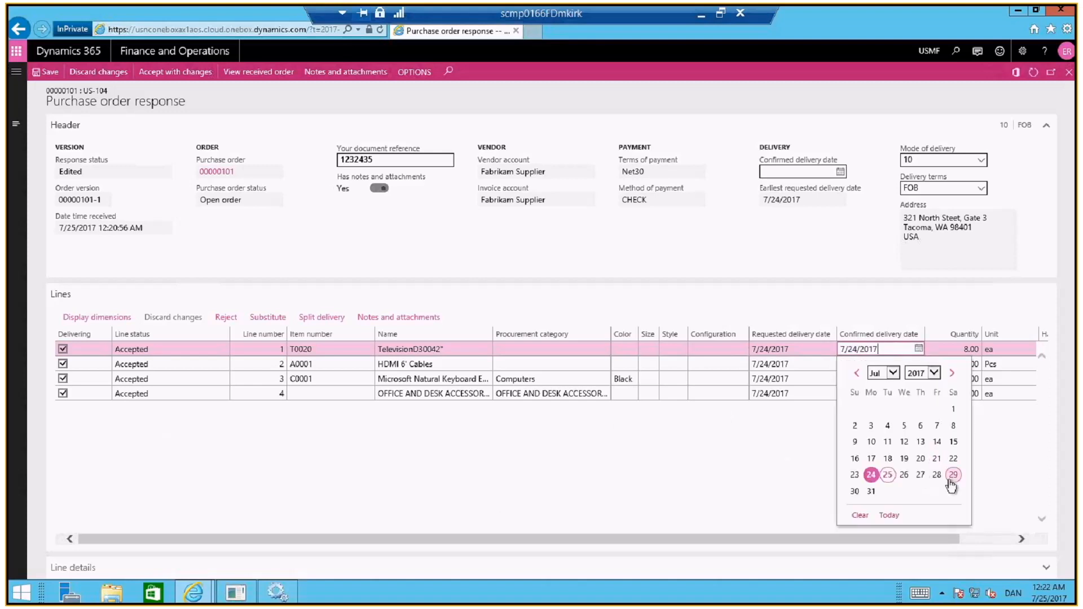
pyautogui.click(854, 492)
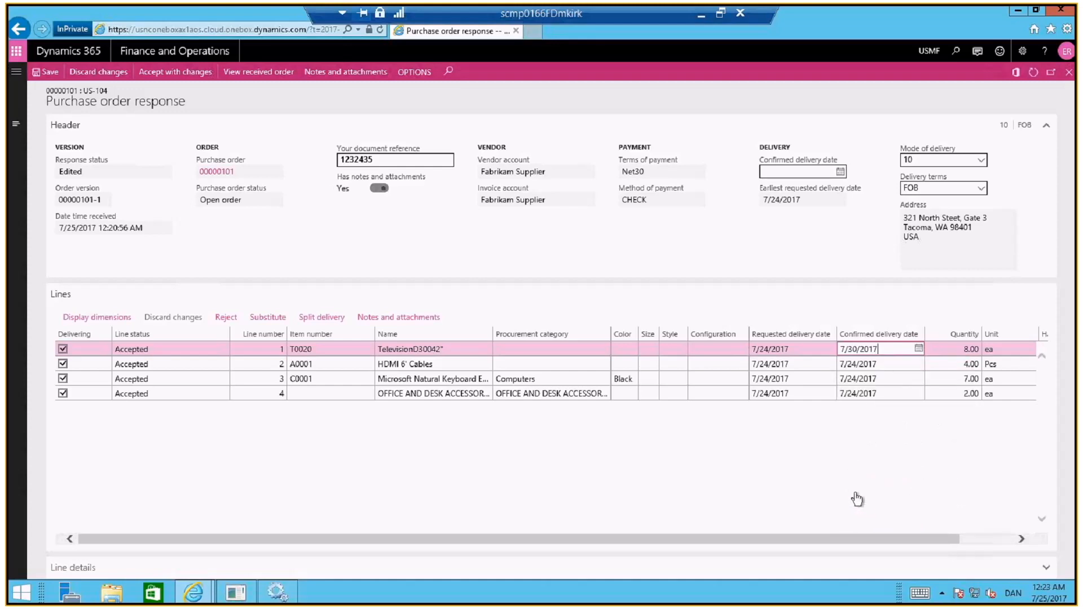
pyautogui.click(958, 350)
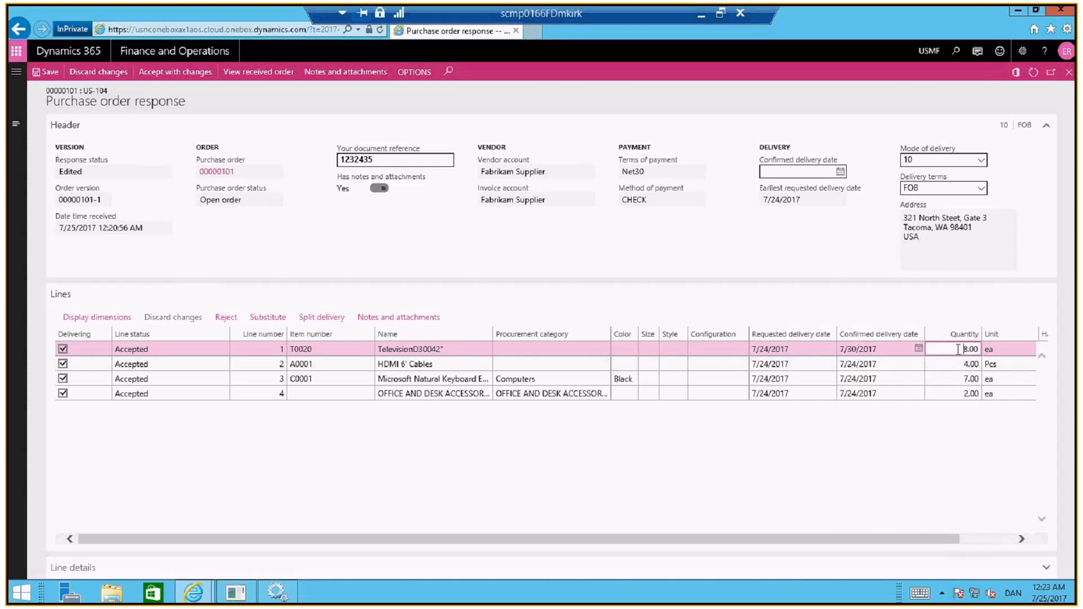
pyautogui.moveTo(960, 349); pyautogui.dragTo(984, 349)
pyautogui.write('7.00')
# Substitute the HDMI 6' Cables line and name the substitute line "new HDMI cable"
pyautogui.click(814, 367)
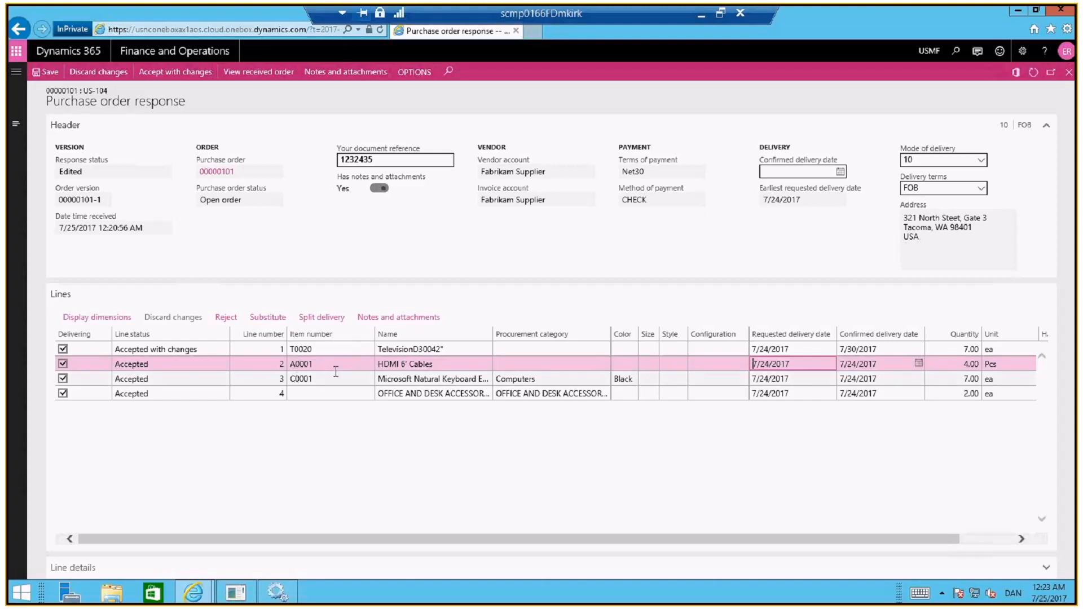
pyautogui.click(266, 317)
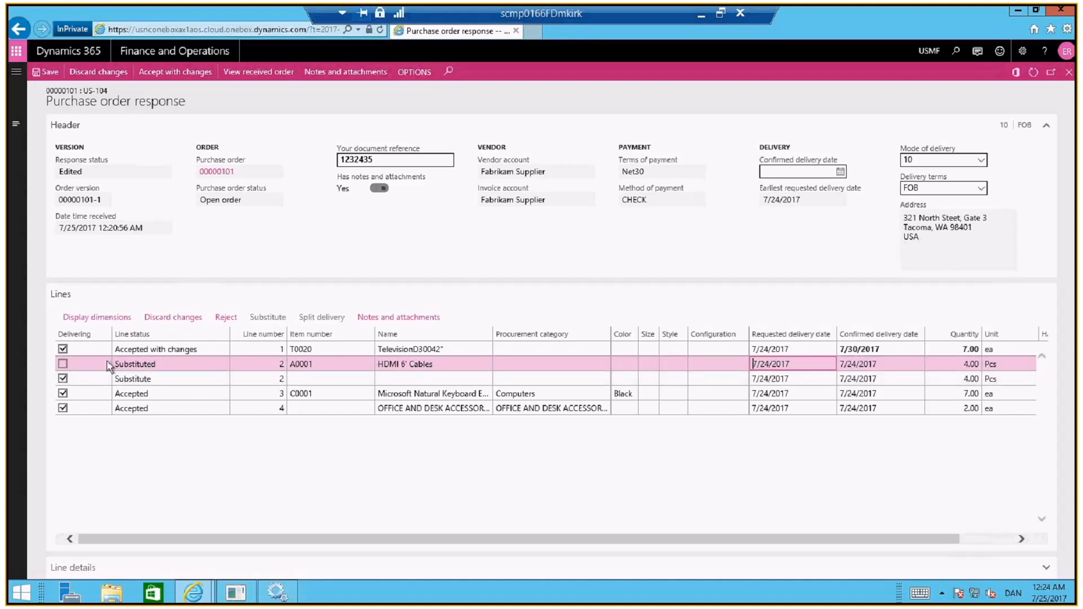
pyautogui.click(162, 379)
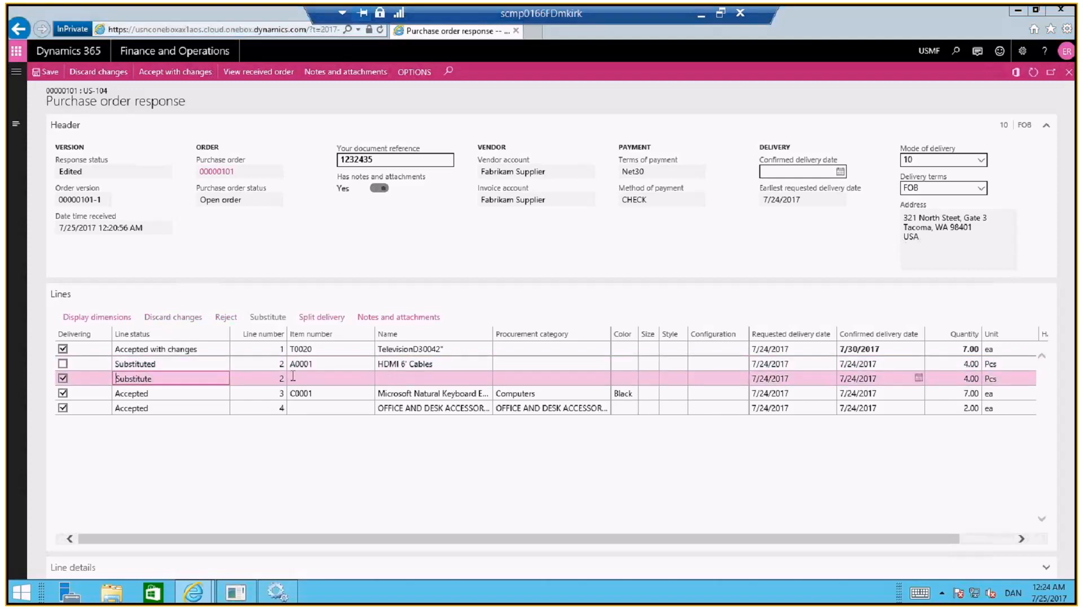
pyautogui.click(319, 379)
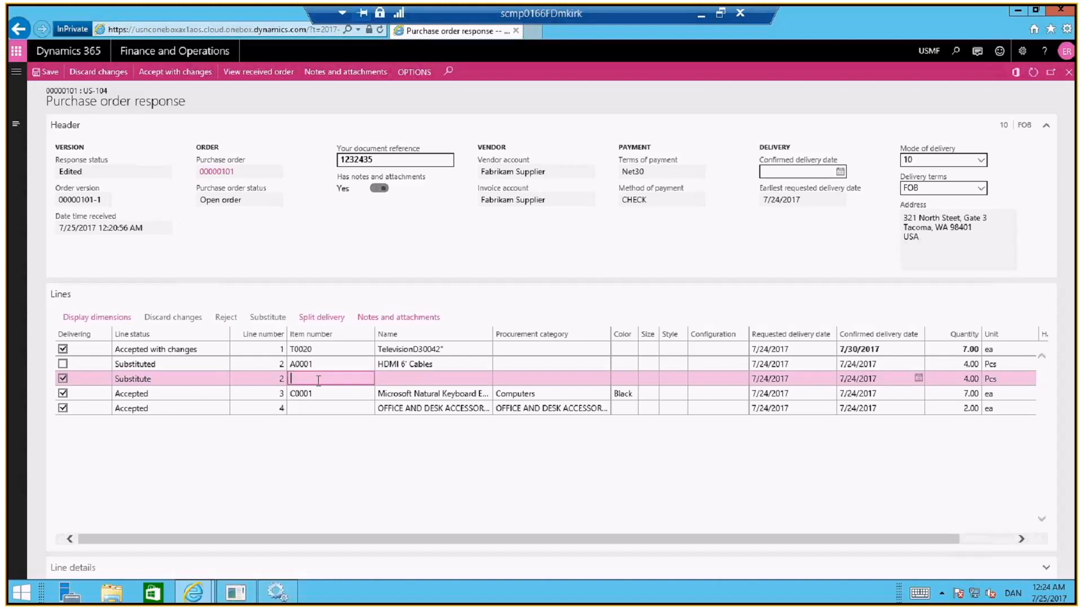
pyautogui.click(382, 379)
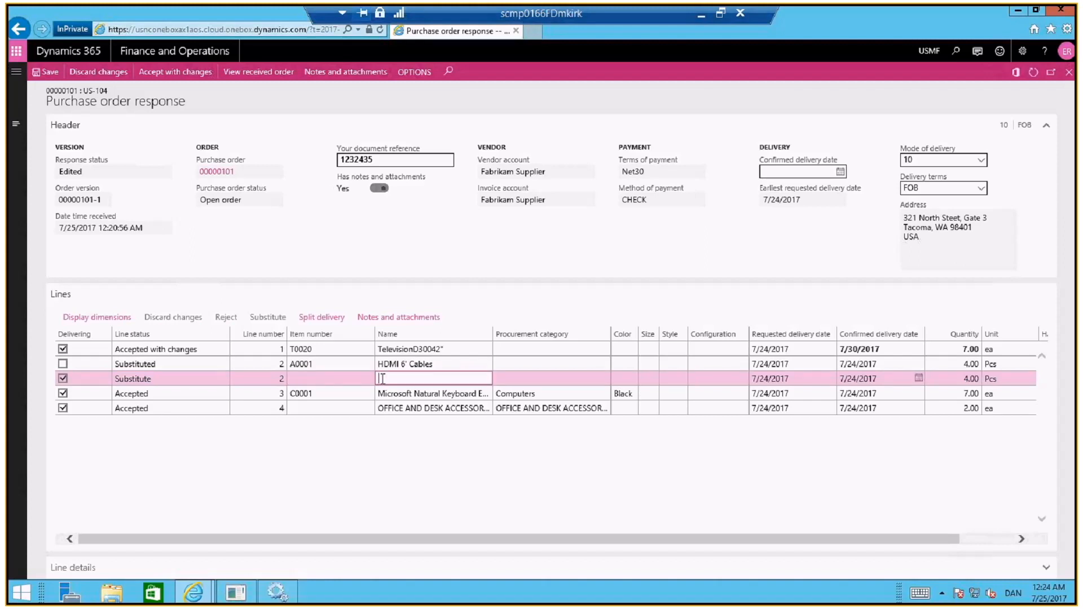
pyautogui.write('new HDMI cable')
pyautogui.click(830, 382)
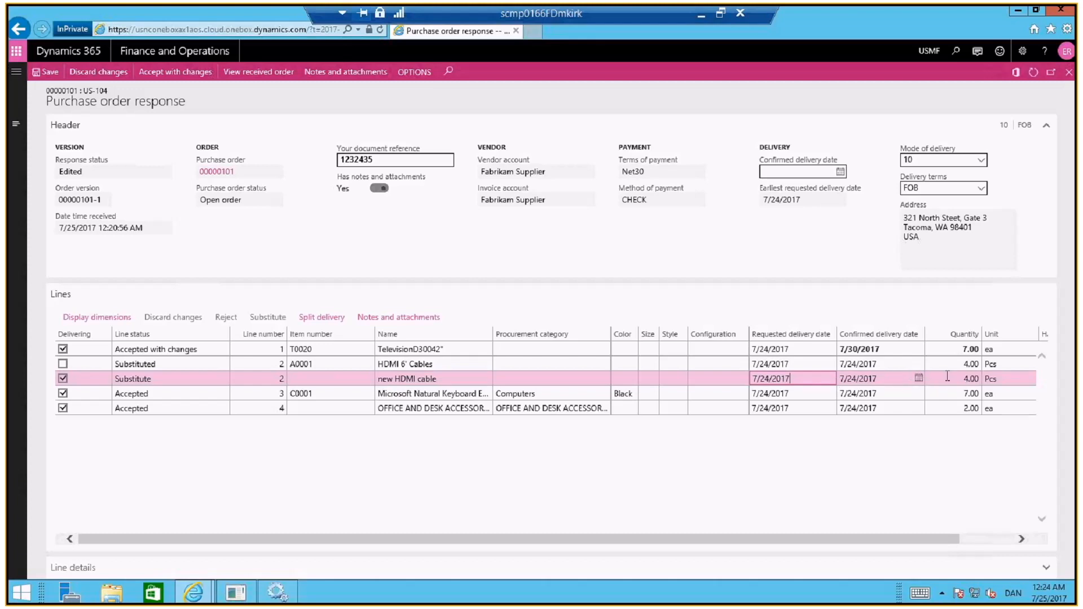
pyautogui.click(454, 379)
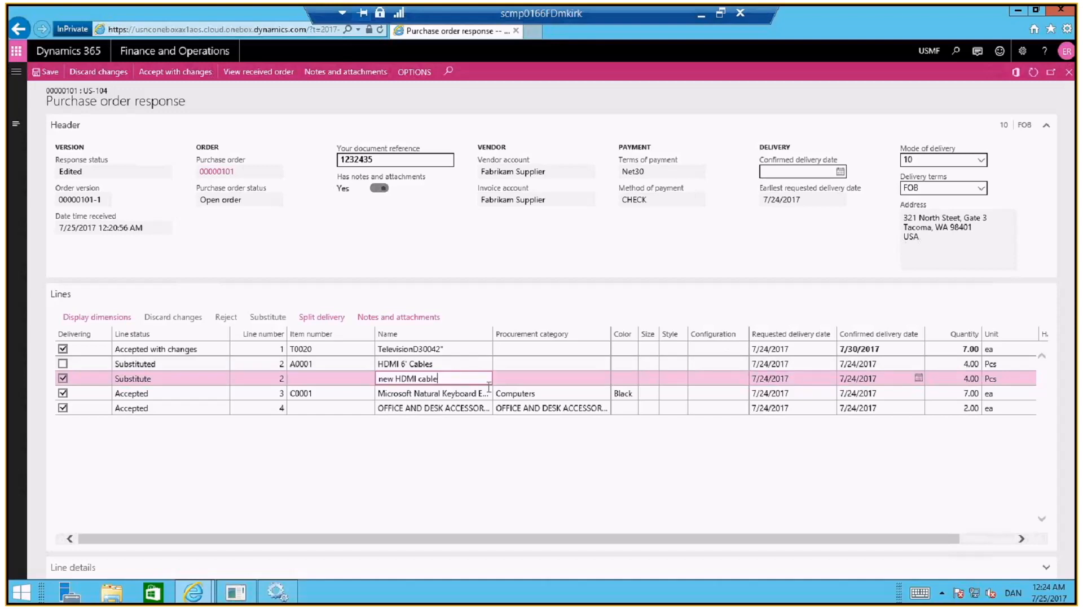
pyautogui.click(525, 384)
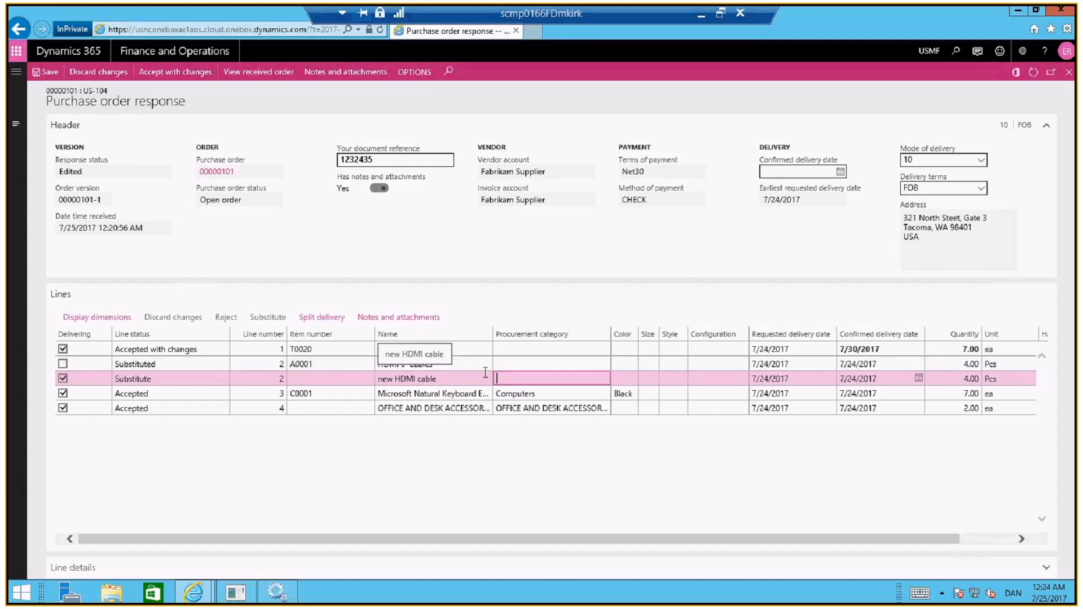
pyautogui.click(460, 378)
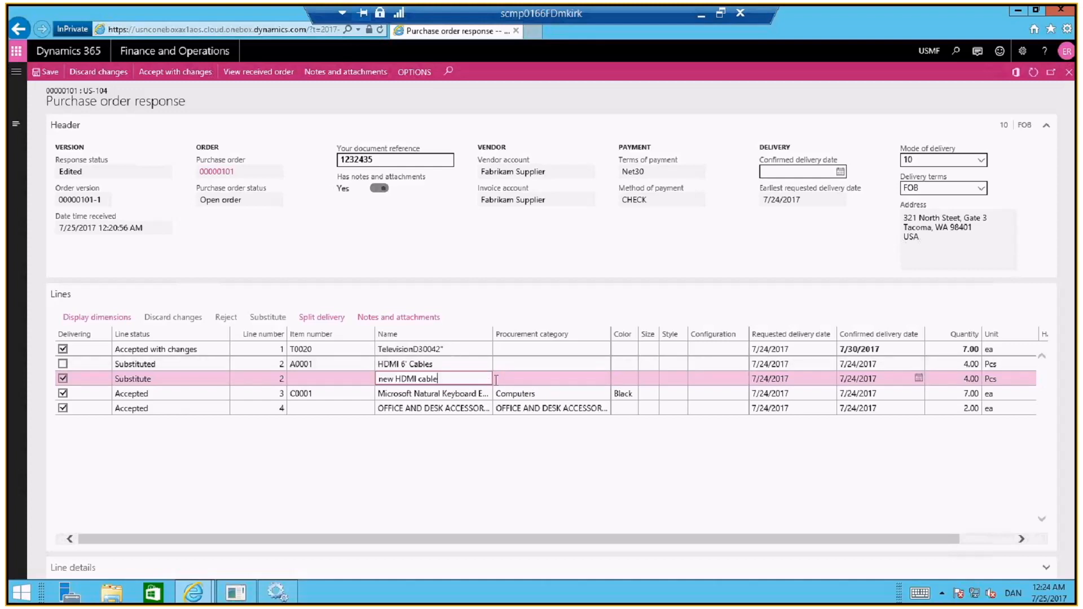
pyautogui.click(512, 378)
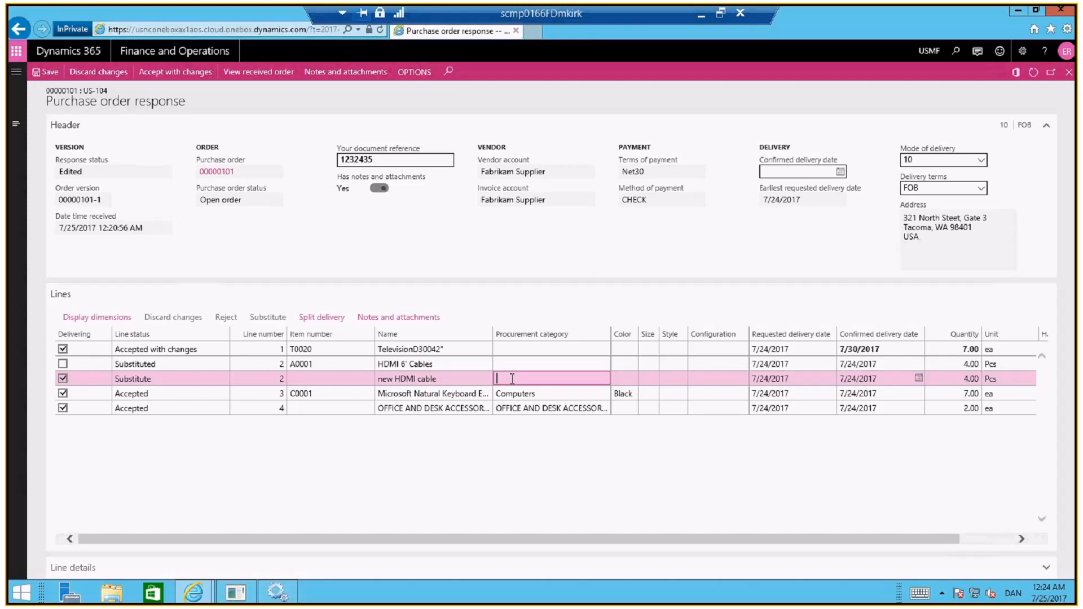
# Attach a note to the substitute line with the description "new item" and the text "we just got this as replacement"
pyautogui.click(399, 318)
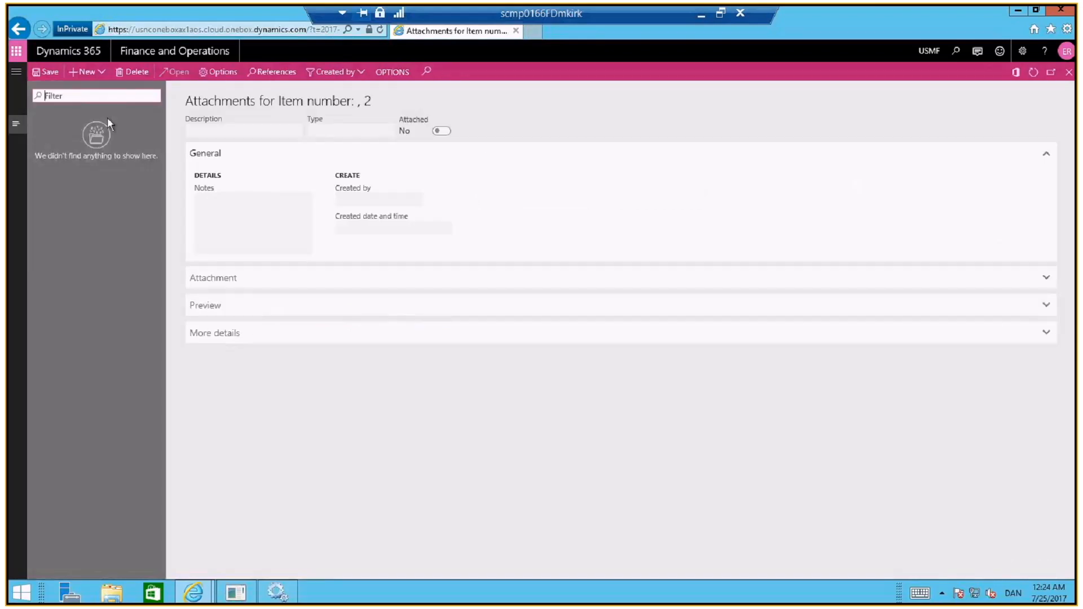
pyautogui.click(102, 72)
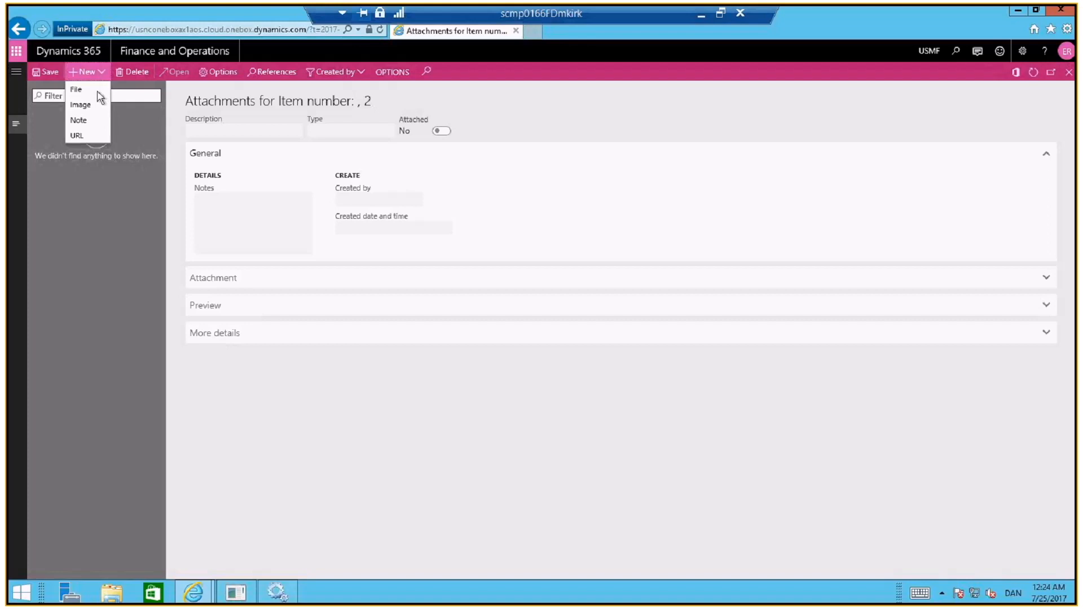
pyautogui.click(79, 120)
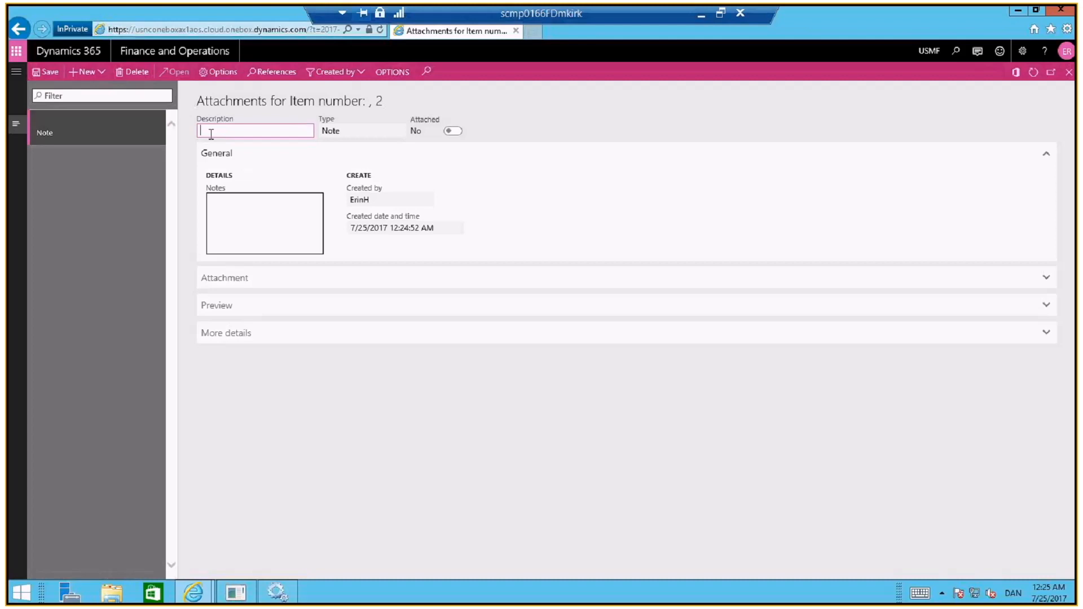
pyautogui.write('new item')
pyautogui.click(217, 209)
pyautogui.write('we ju')
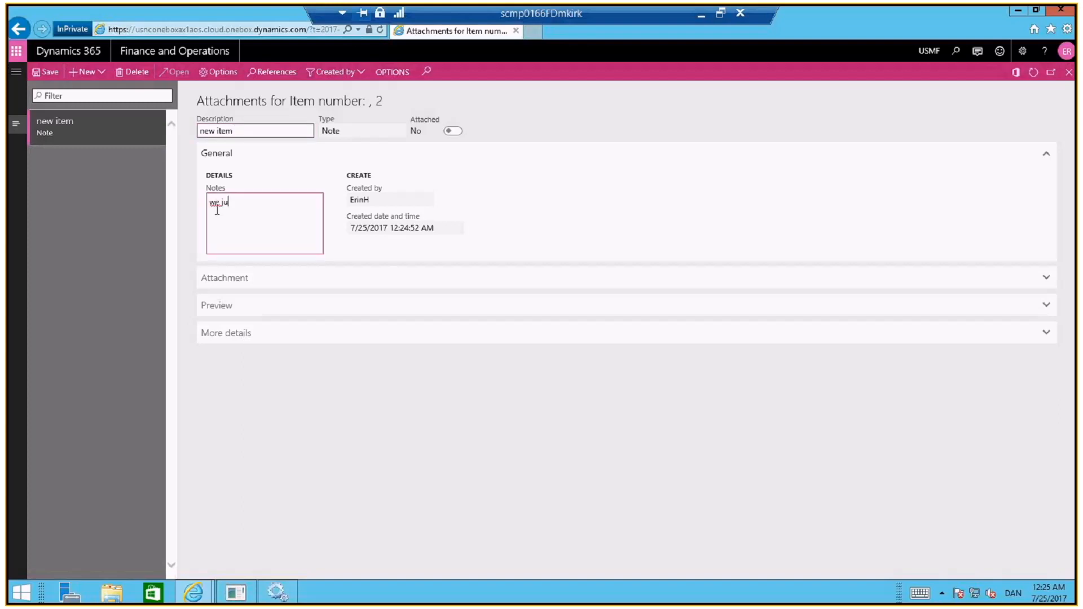
pyautogui.write('st got this as replacement')
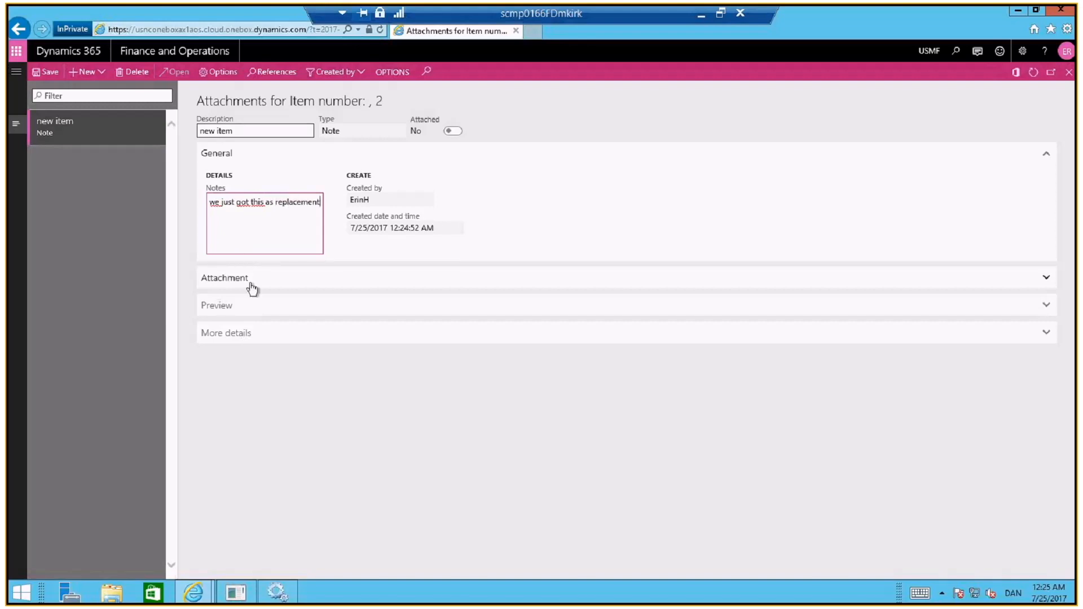
pyautogui.click(1069, 73)
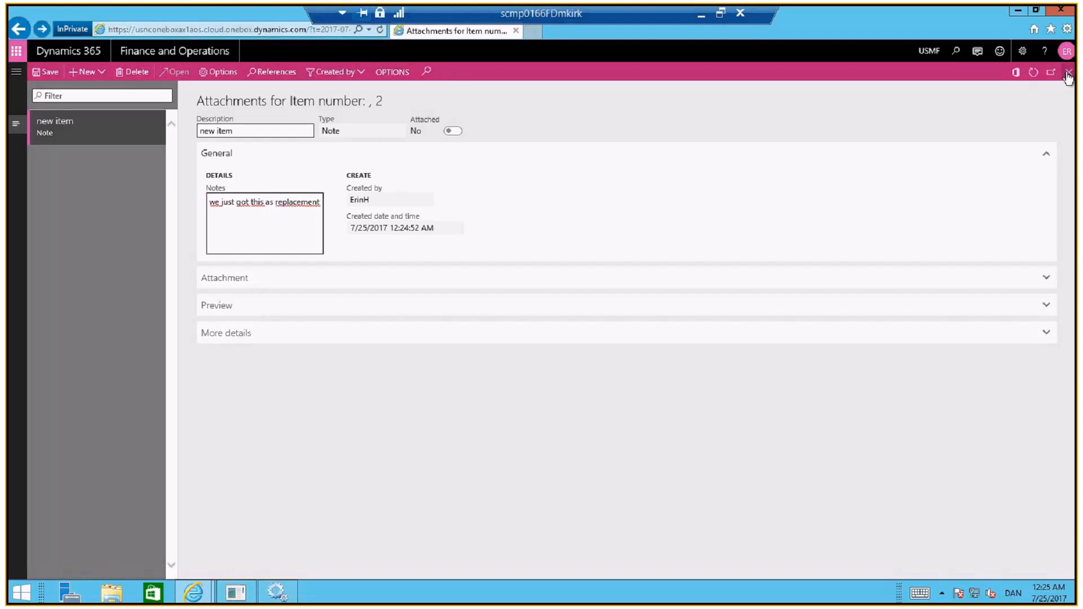
pyautogui.click(1069, 75)
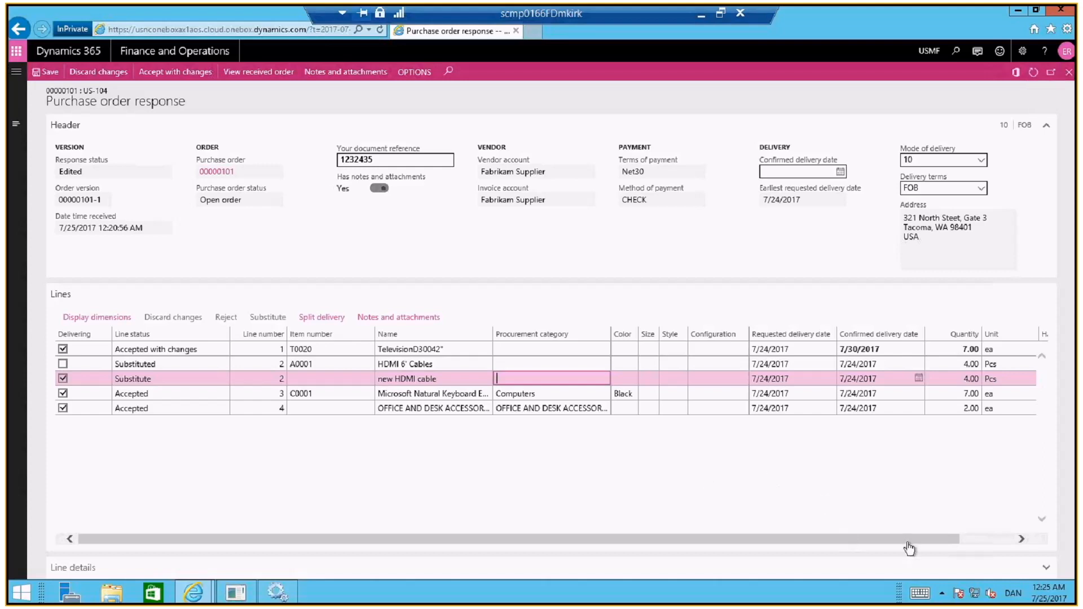
pyautogui.moveTo(910, 547); pyautogui.dragTo(959, 551)
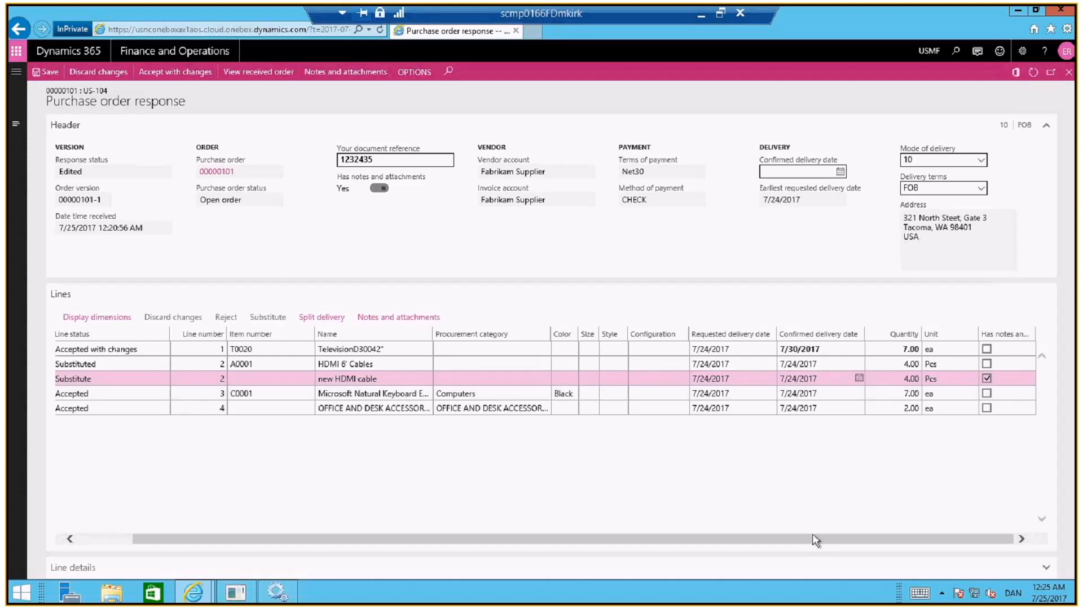
pyautogui.moveTo(813, 539); pyautogui.dragTo(717, 542)
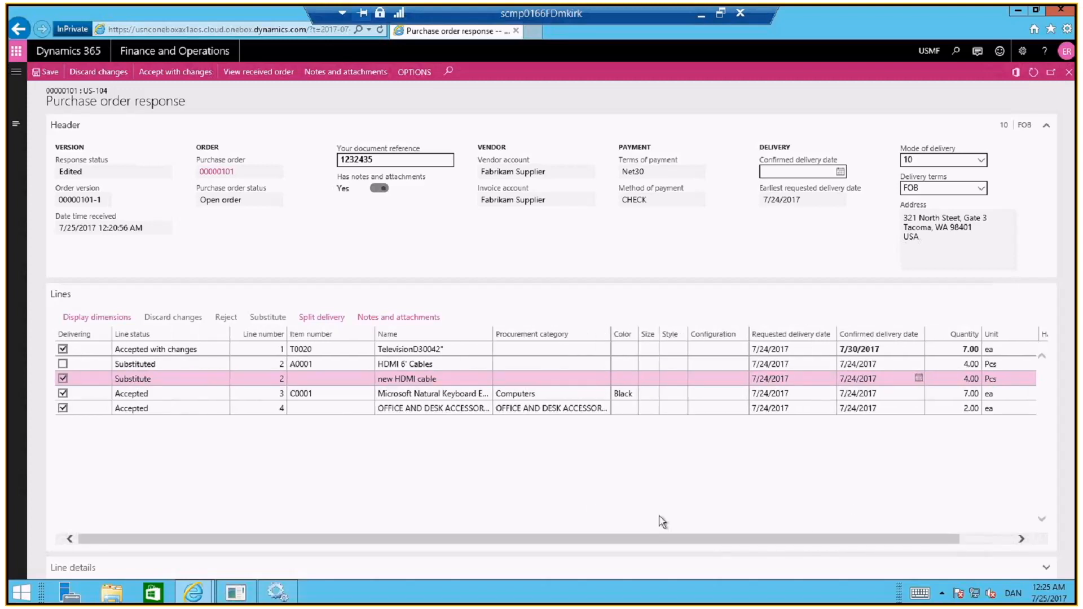
# Split the delivery of the Microsoft Natural Keyboard line into two deliveries with quantities 3 and 4
pyautogui.click(495, 395)
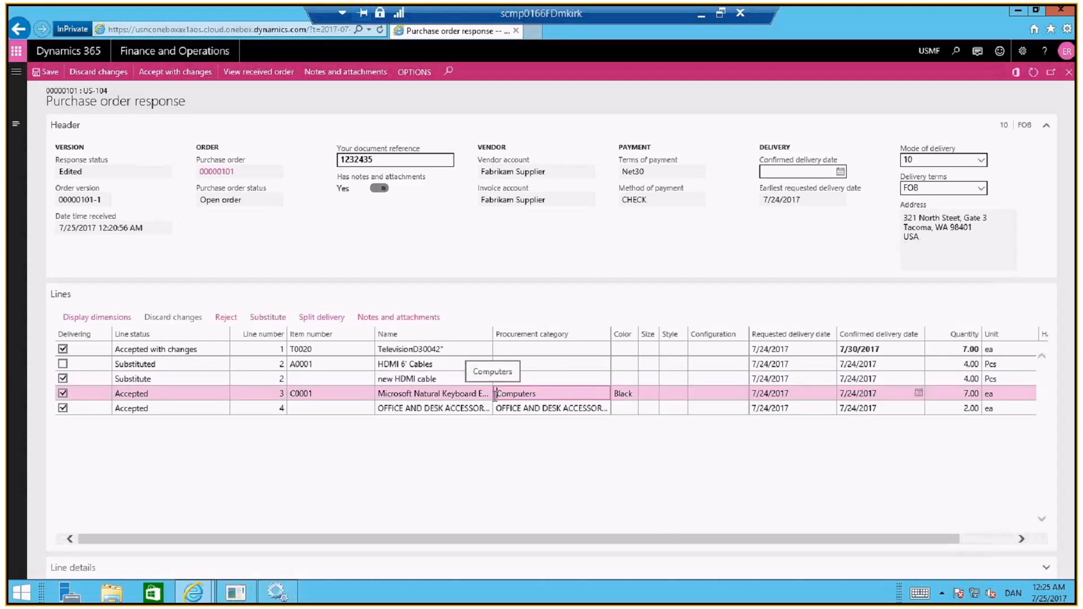
pyautogui.click(333, 321)
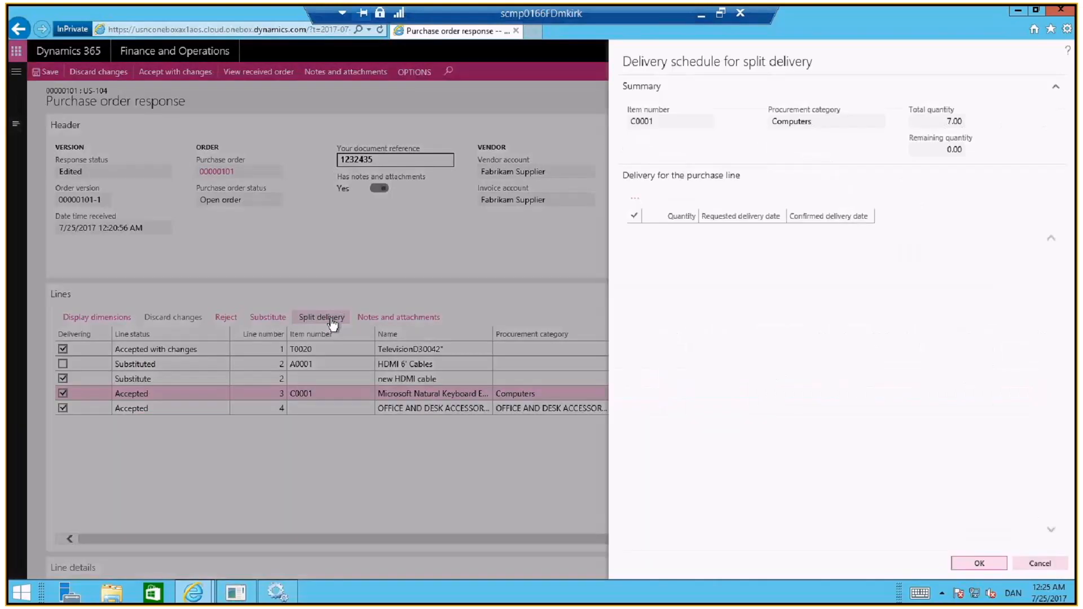
pyautogui.click(643, 201)
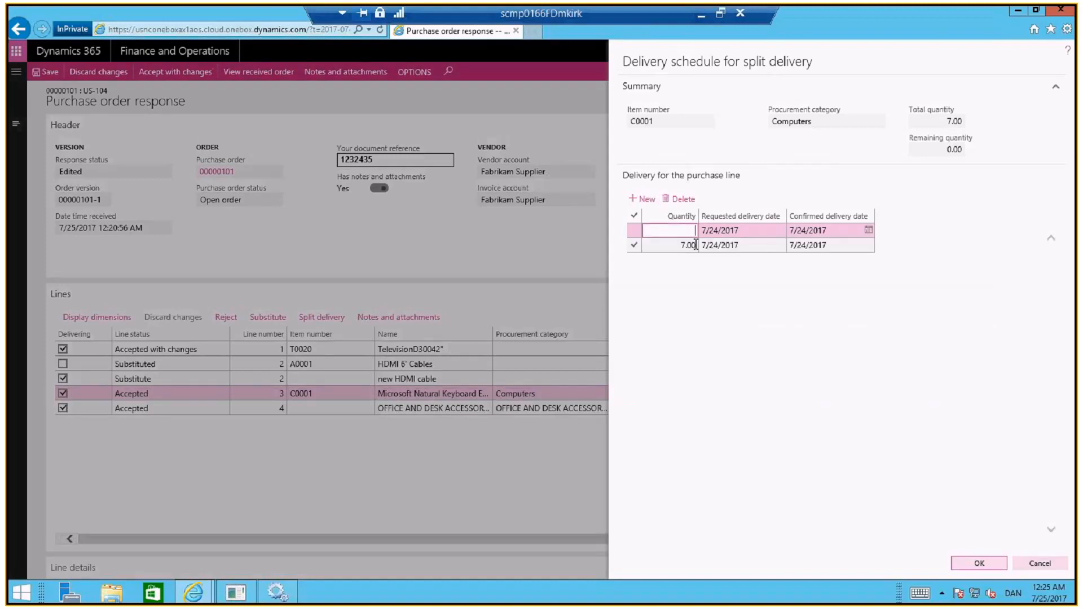
pyautogui.write('3')
pyautogui.click(677, 246)
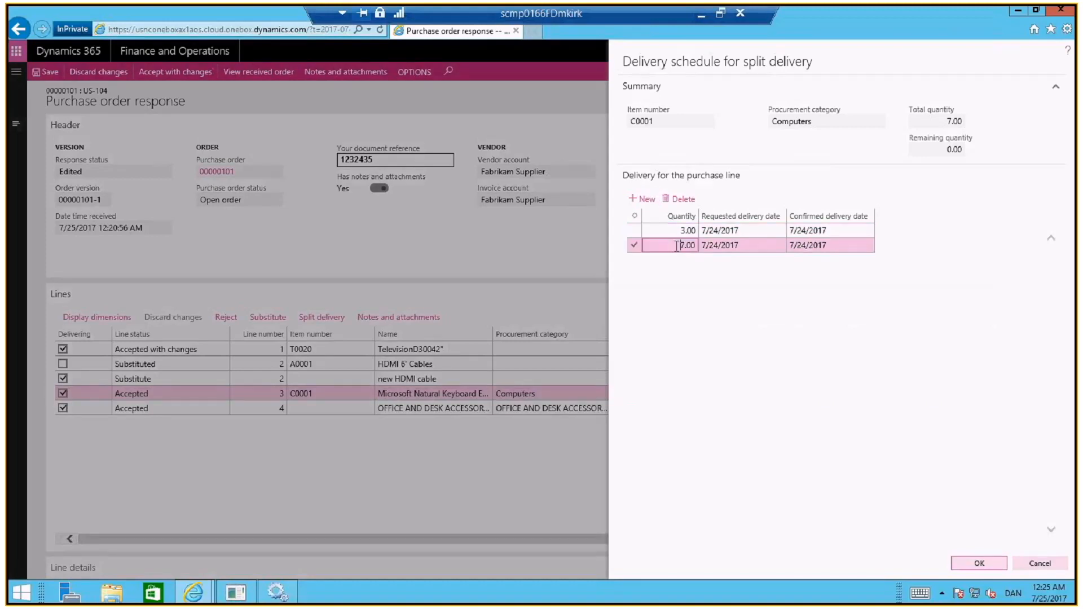
pyautogui.moveTo(677, 246); pyautogui.dragTo(698, 246)
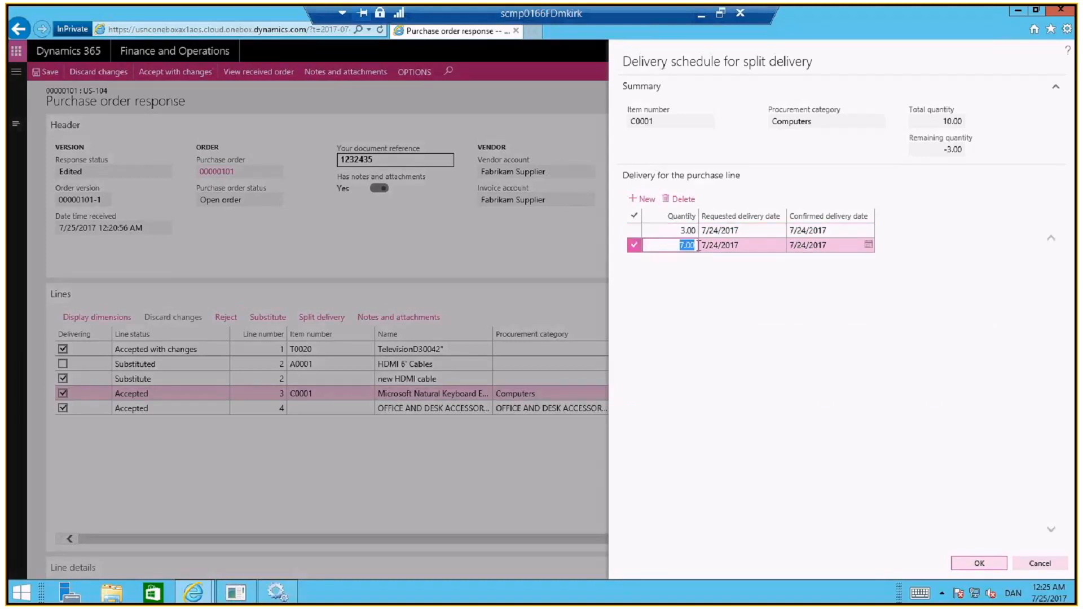
pyautogui.write('4')
# Set the confirmed delivery date of the quantity 4 delivery to 7/31/2017 and apply the delivery schedule
pyautogui.click(835, 248)
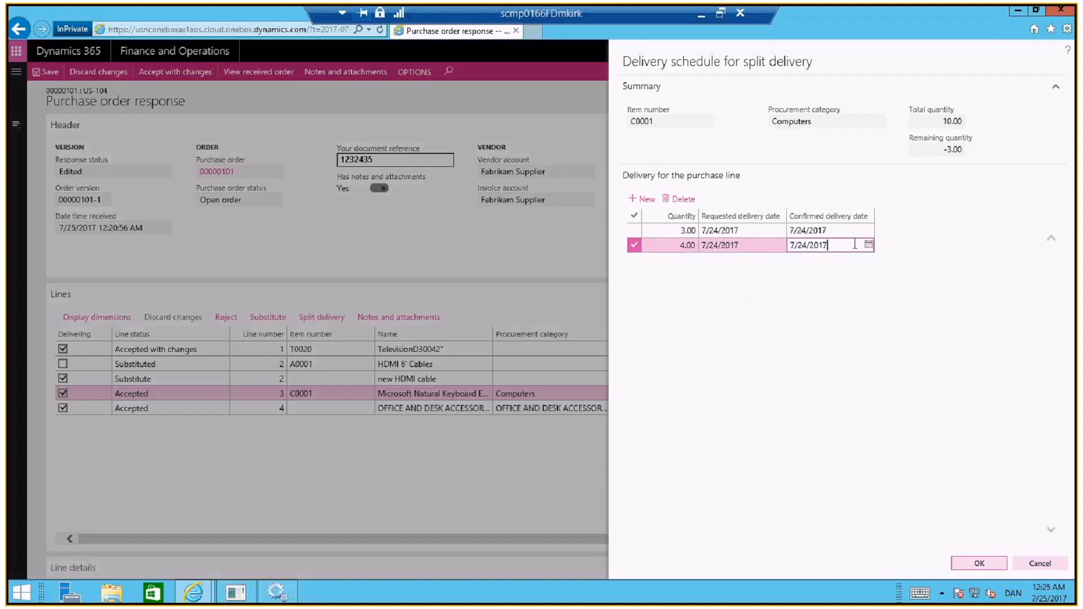
pyautogui.click(869, 244)
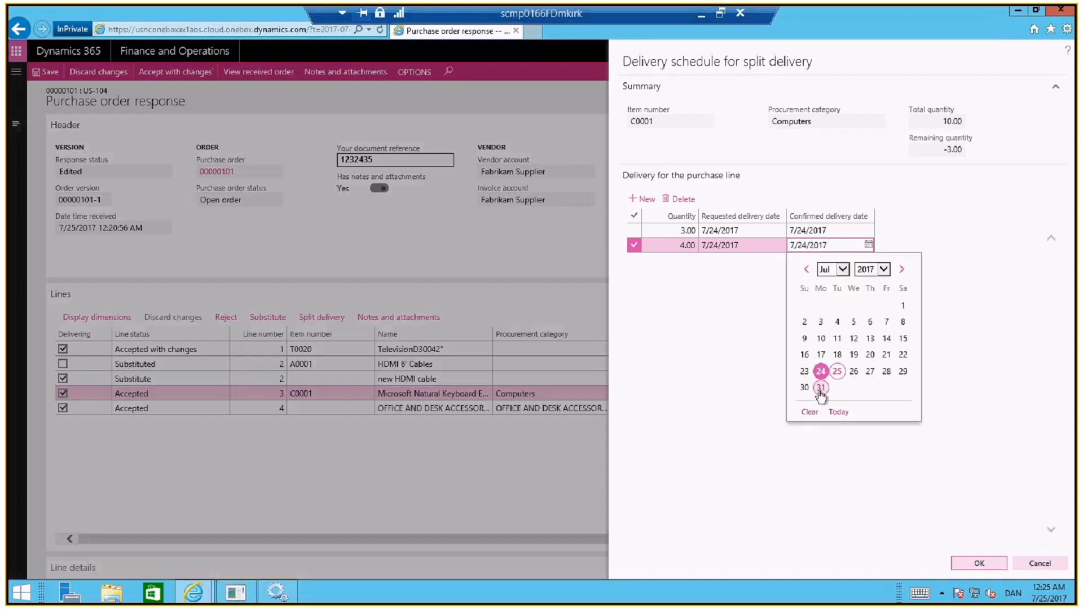
pyautogui.click(821, 387)
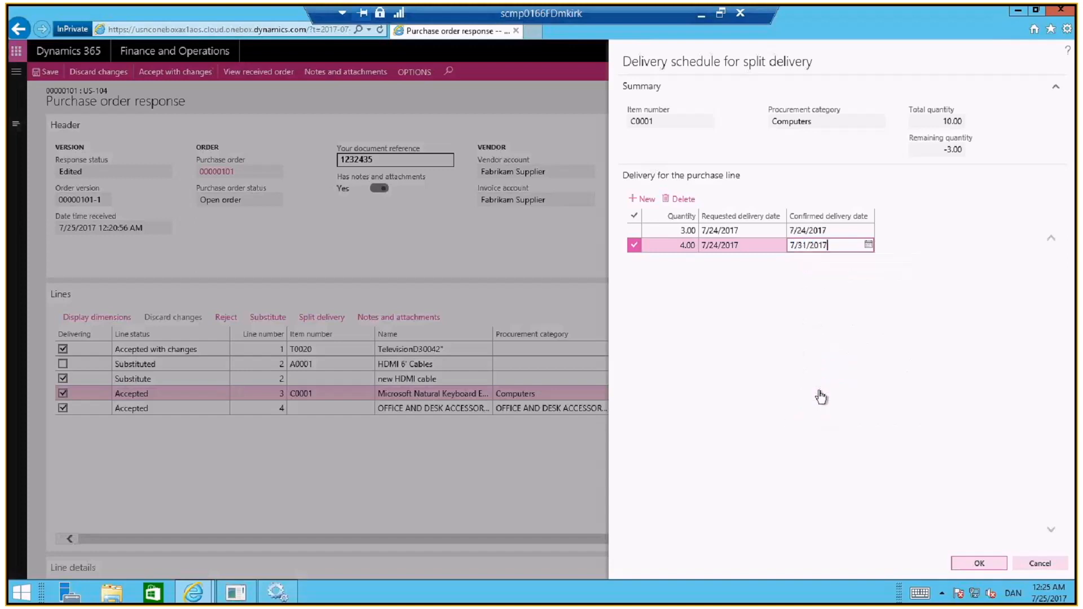
pyautogui.click(993, 566)
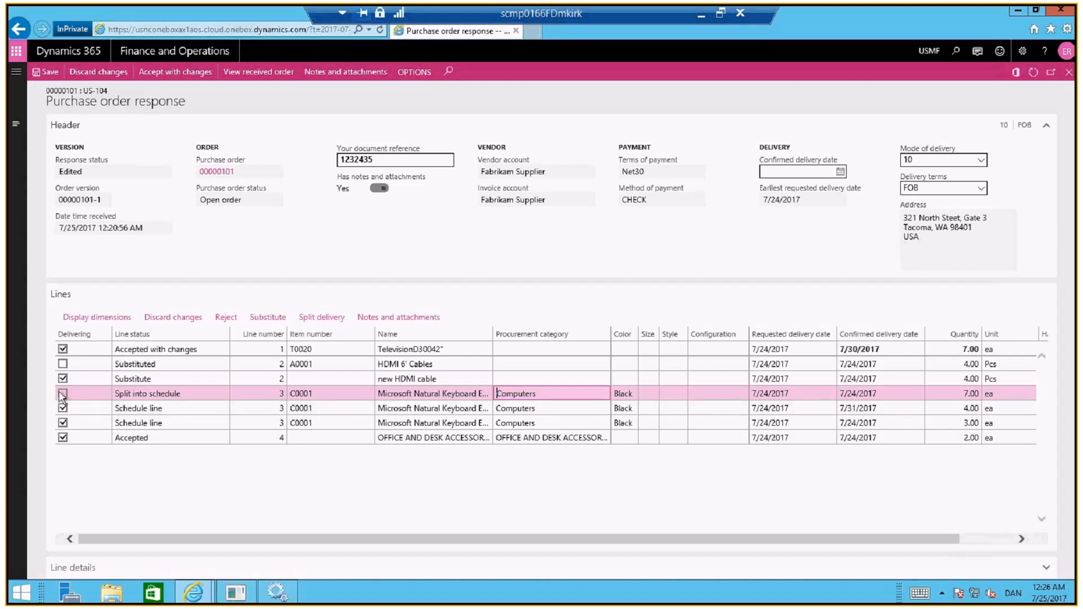
pyautogui.click(105, 408)
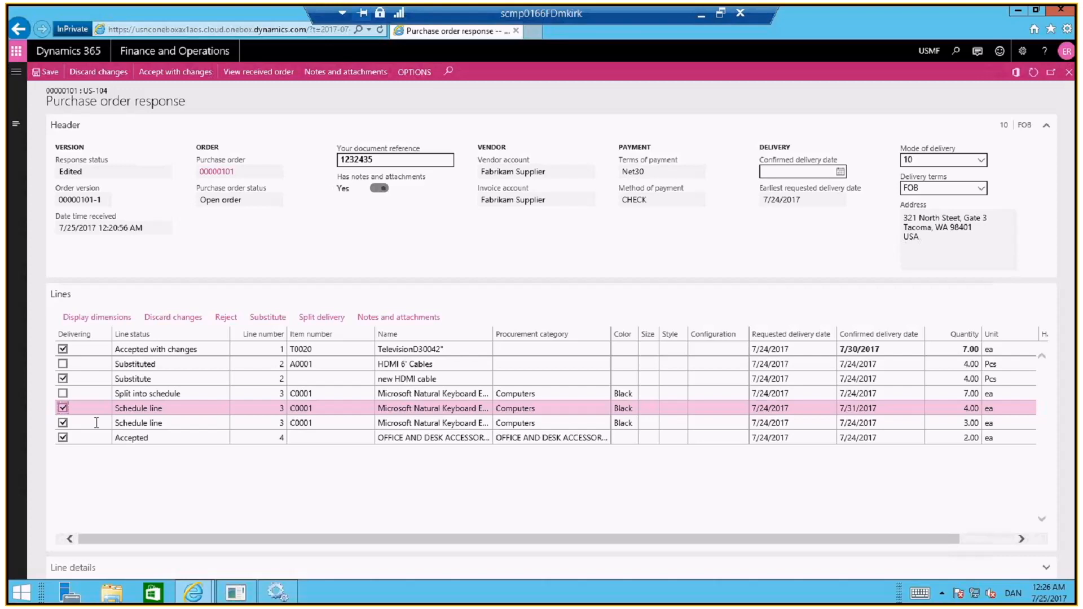
pyautogui.click(97, 423)
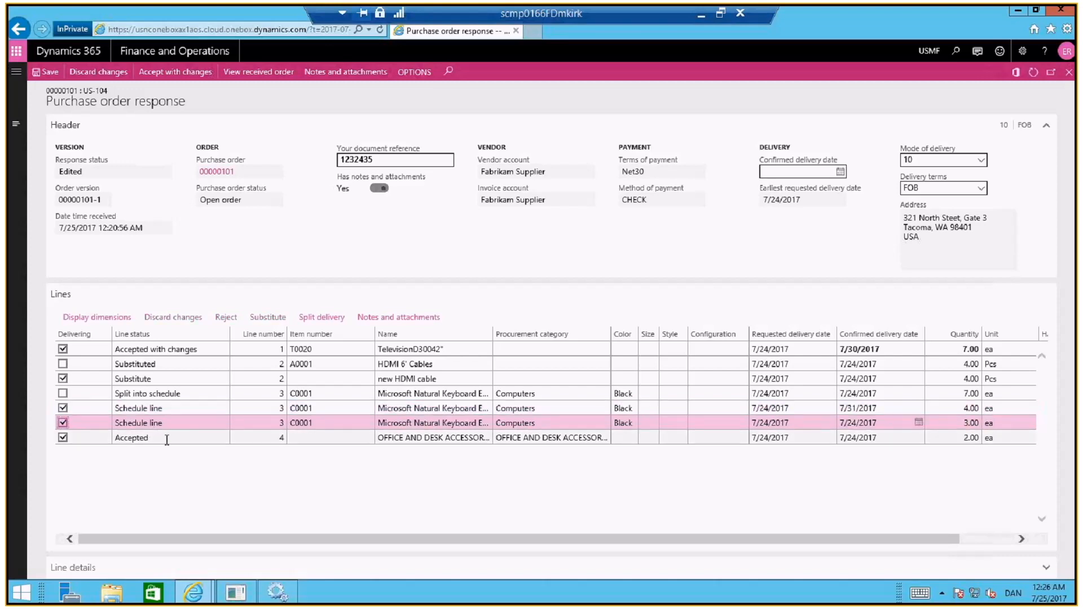
# Expand the line details of the OFFICE AND DESK ACCESSORIES line and reject that line
pyautogui.click(167, 440)
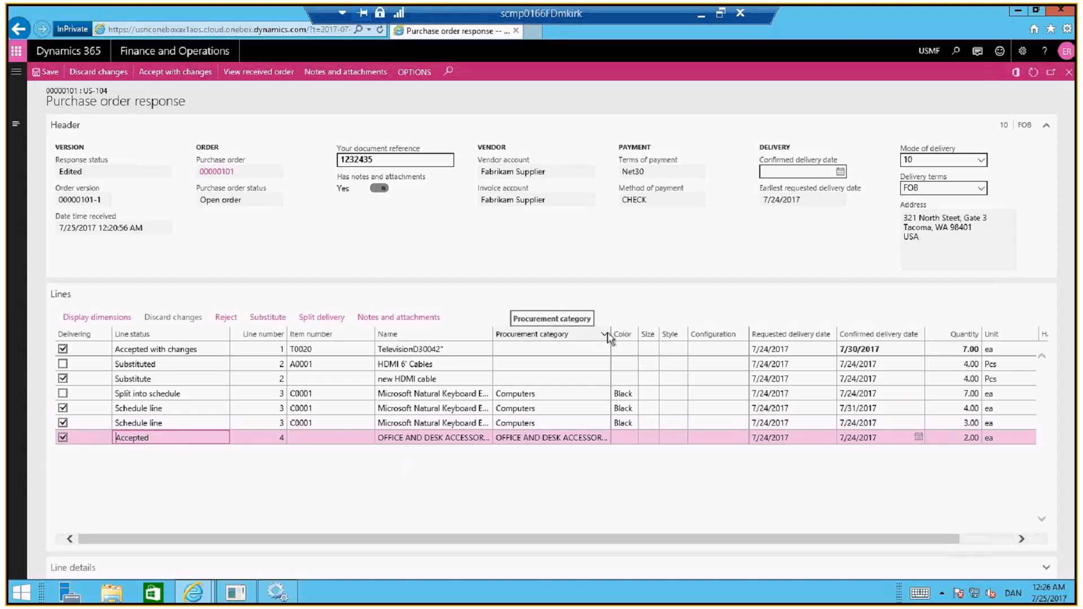
pyautogui.moveTo(610, 338)
pyautogui.mouseDown()
pyautogui.moveTo(649, 336)
pyautogui.moveTo(614, 338)
pyautogui.mouseUp()
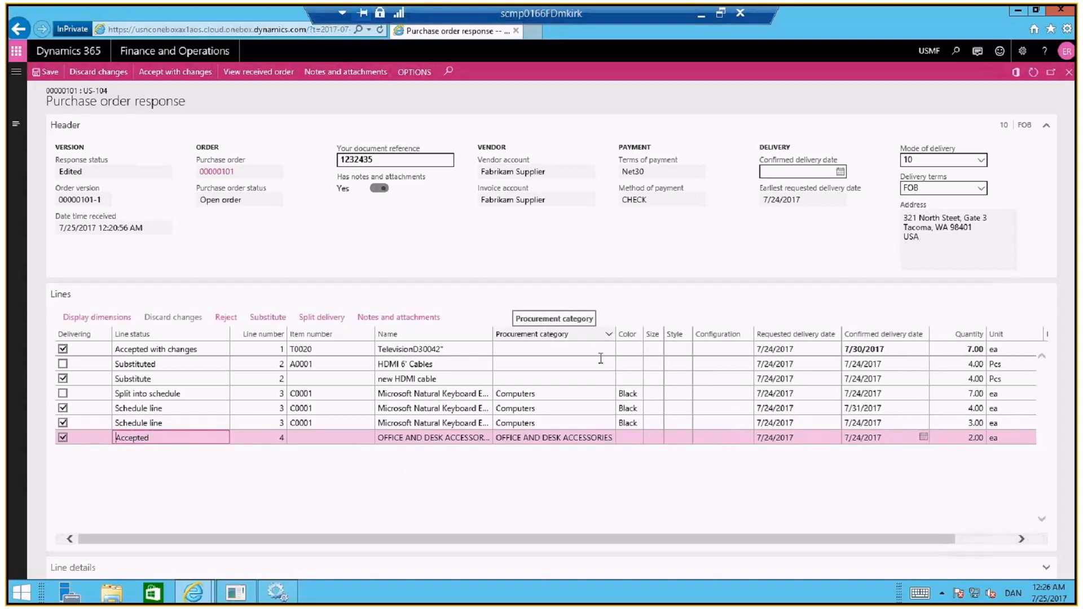
pyautogui.click(74, 572)
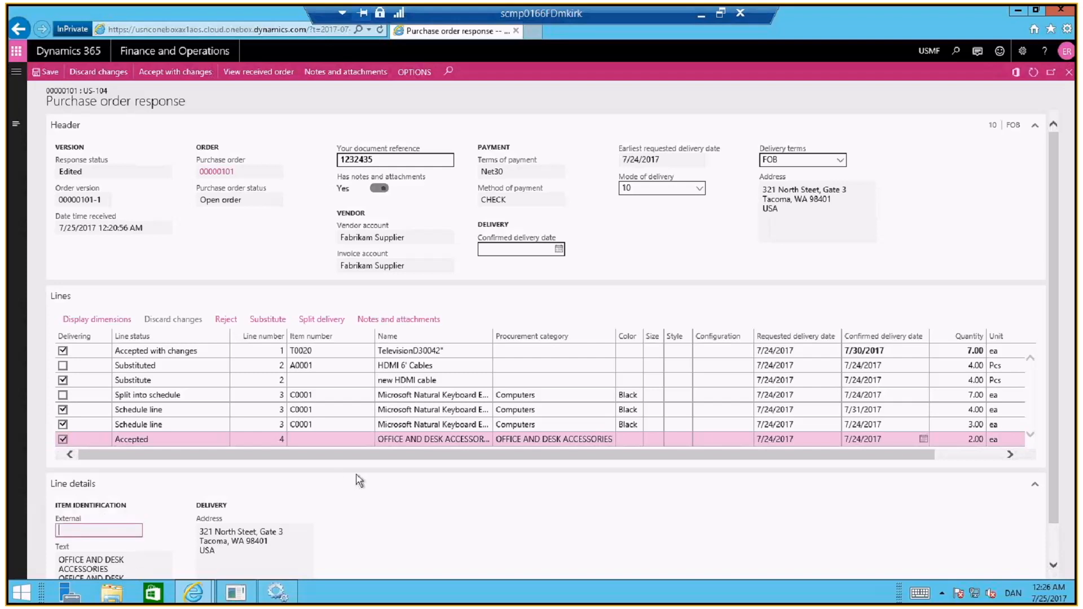
pyautogui.click(225, 318)
pyautogui.scroll(-1, 1053, 249)
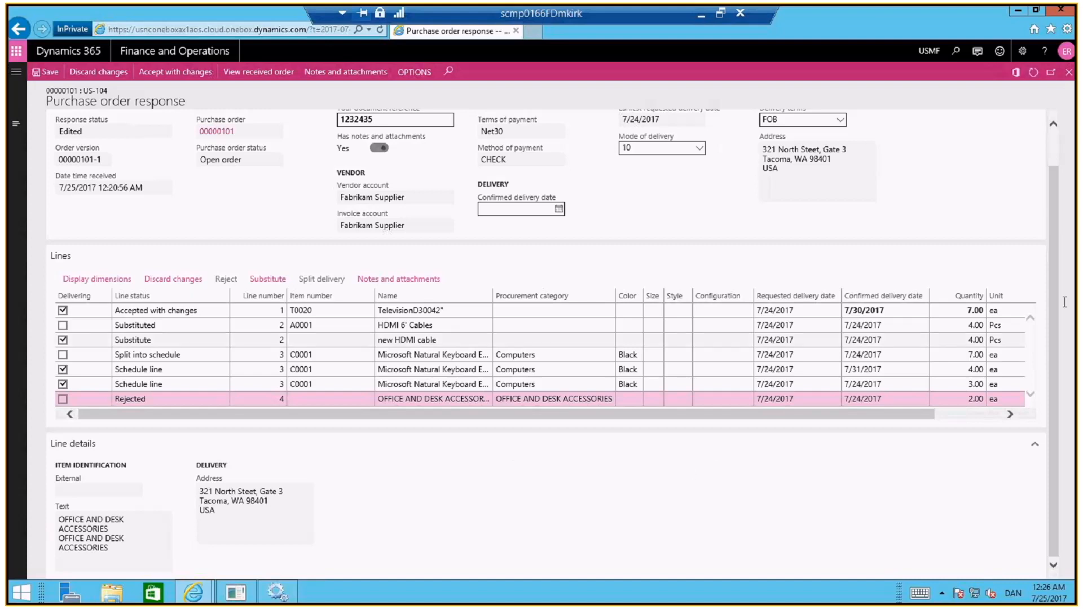
pyautogui.moveTo(1053, 299); pyautogui.dragTo(1054, 255)
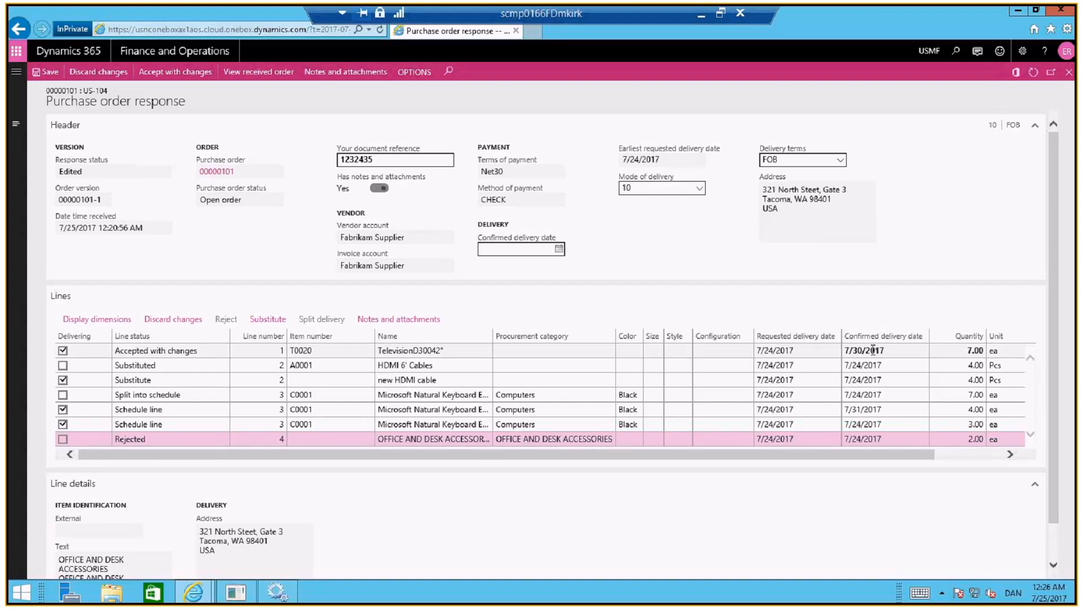
# Submit the response as accepted with changes, including the note "please note my changes"
pyautogui.moveTo(874, 350)
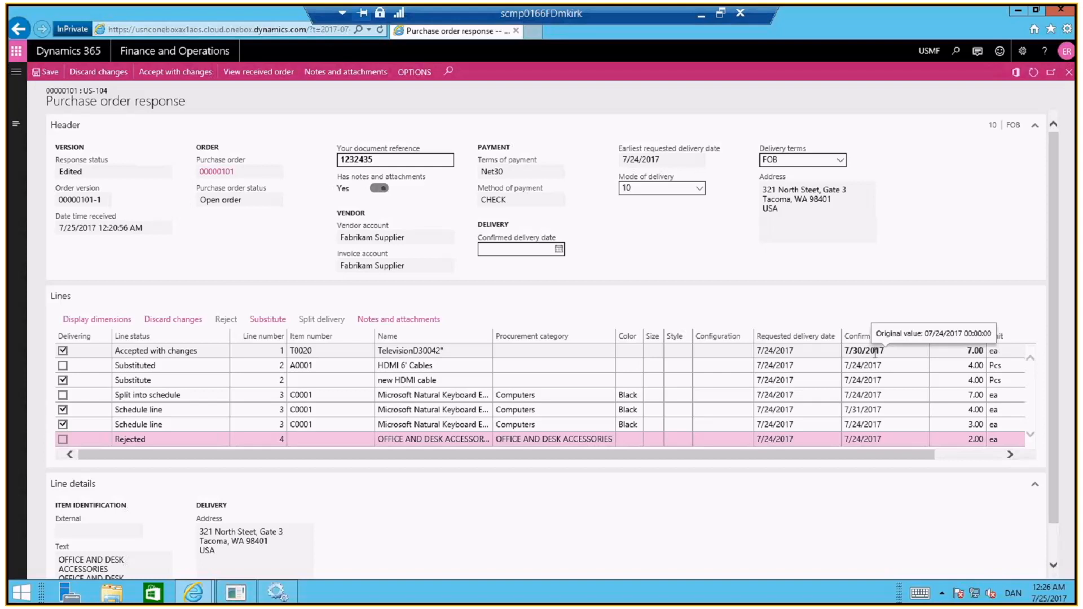
pyautogui.moveTo(974, 351)
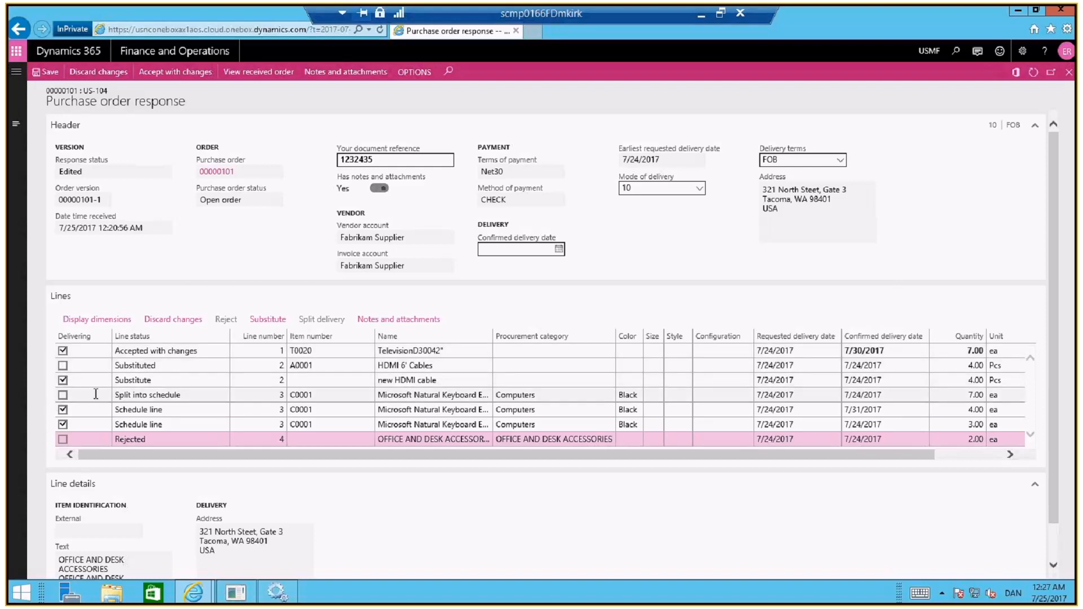
pyautogui.click(180, 78)
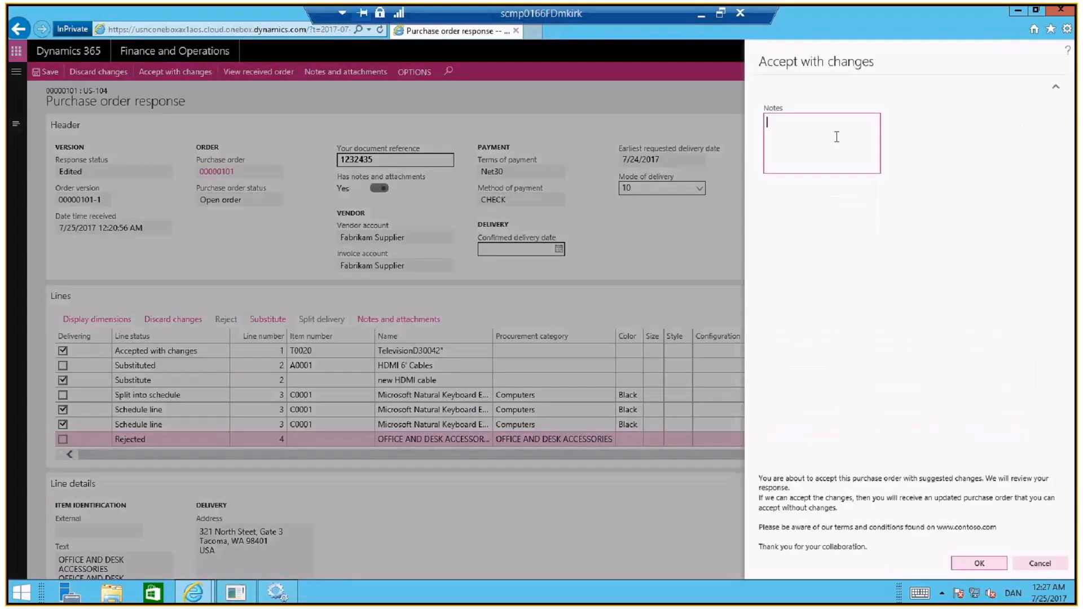
pyautogui.write('please note my changes')
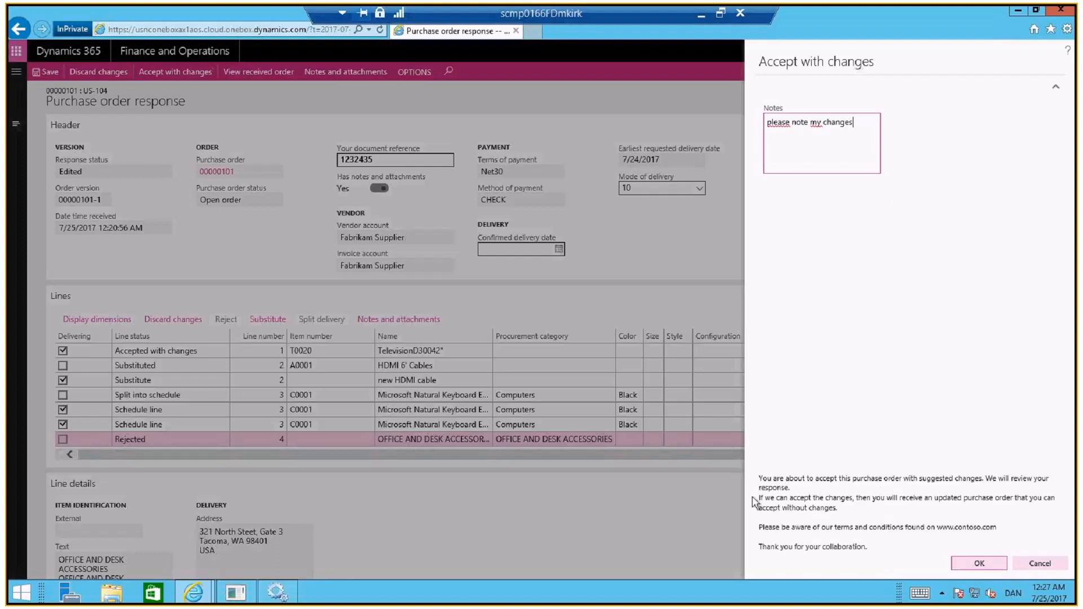
pyautogui.moveTo(761, 476); pyautogui.dragTo(869, 550)
pyautogui.click(857, 411)
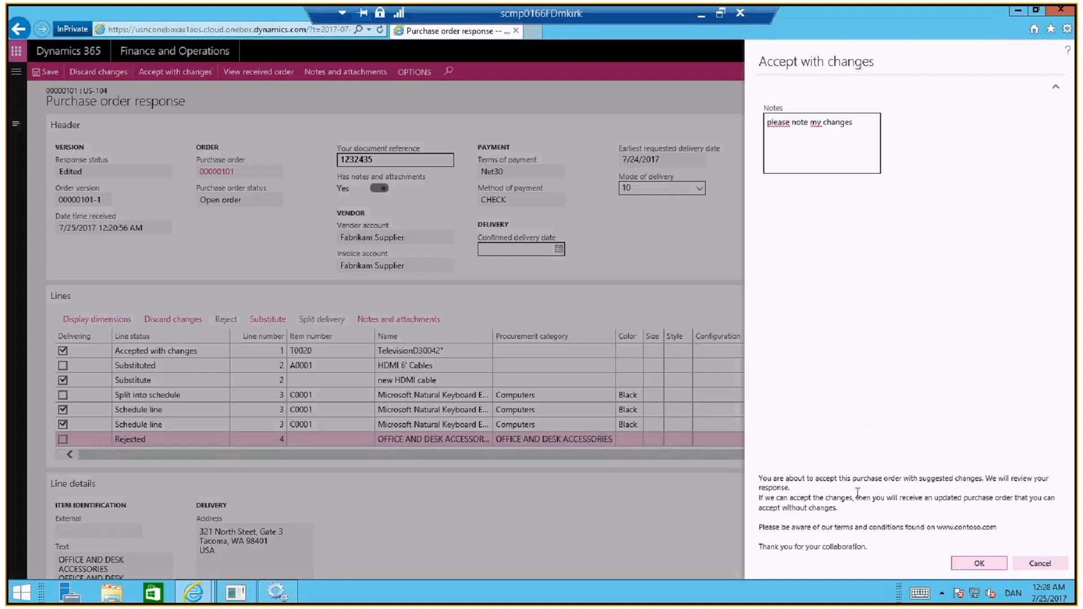
pyautogui.click(994, 565)
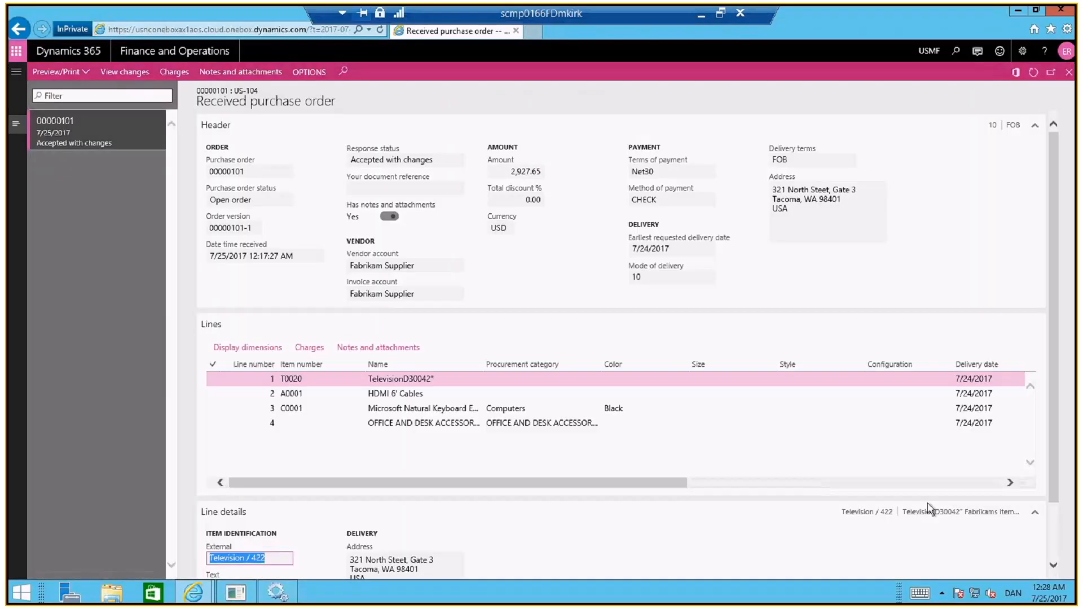
# Return to the purchase order confirmation workspace, refresh it and review the submitted response among the orders awaiting customer action
pyautogui.click(1070, 73)
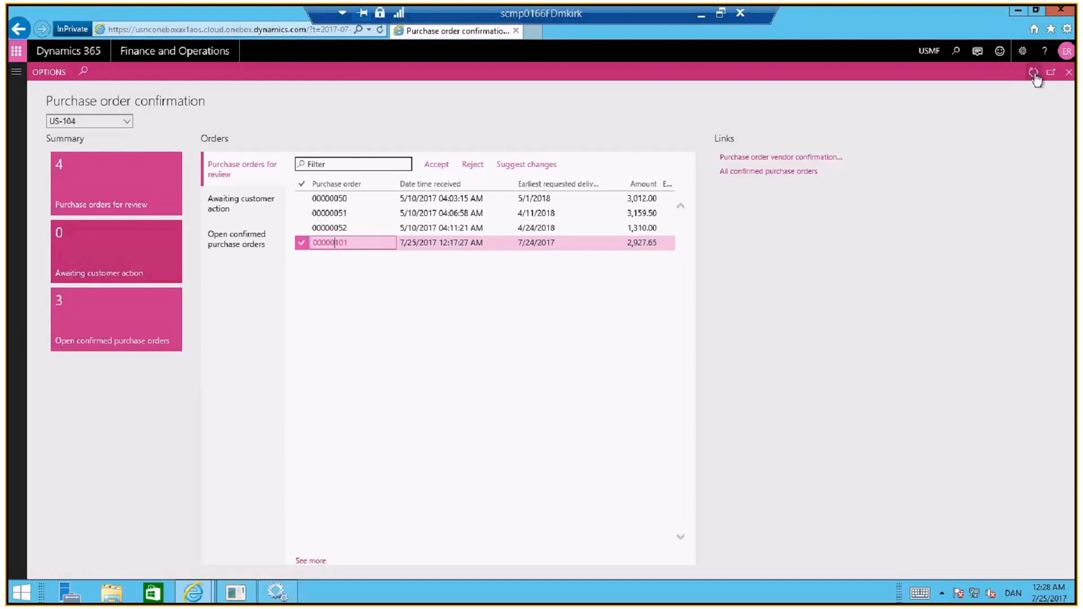
pyautogui.click(1034, 73)
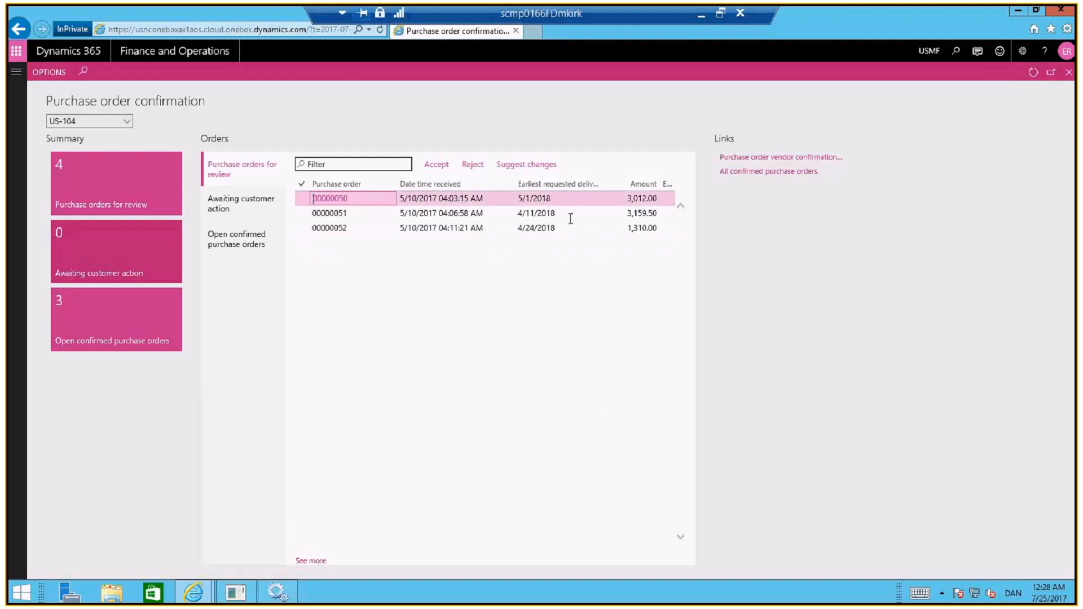
pyautogui.click(230, 213)
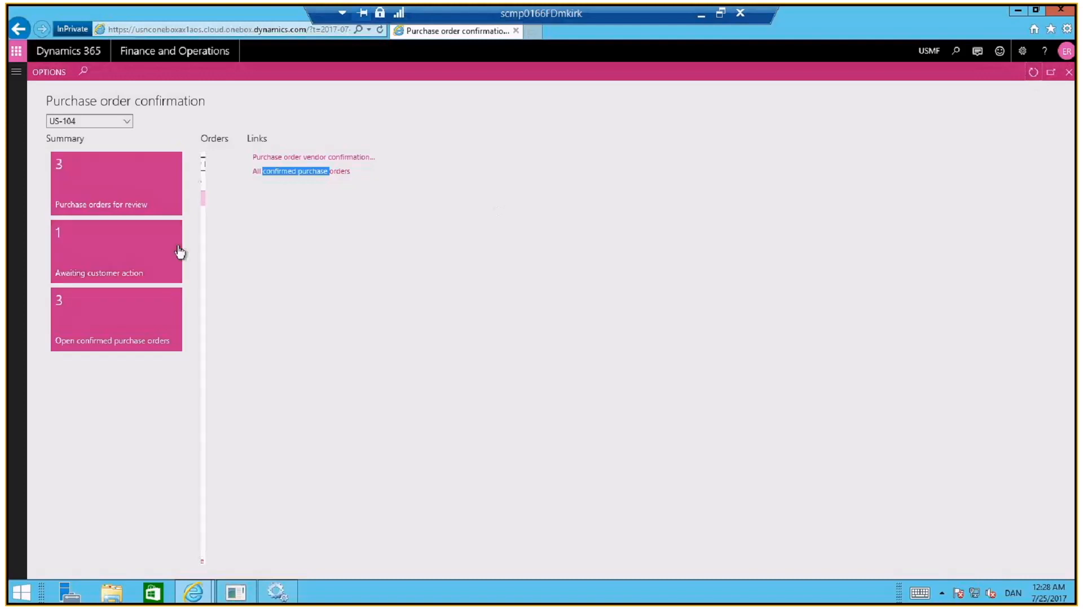
pyautogui.click(125, 260)
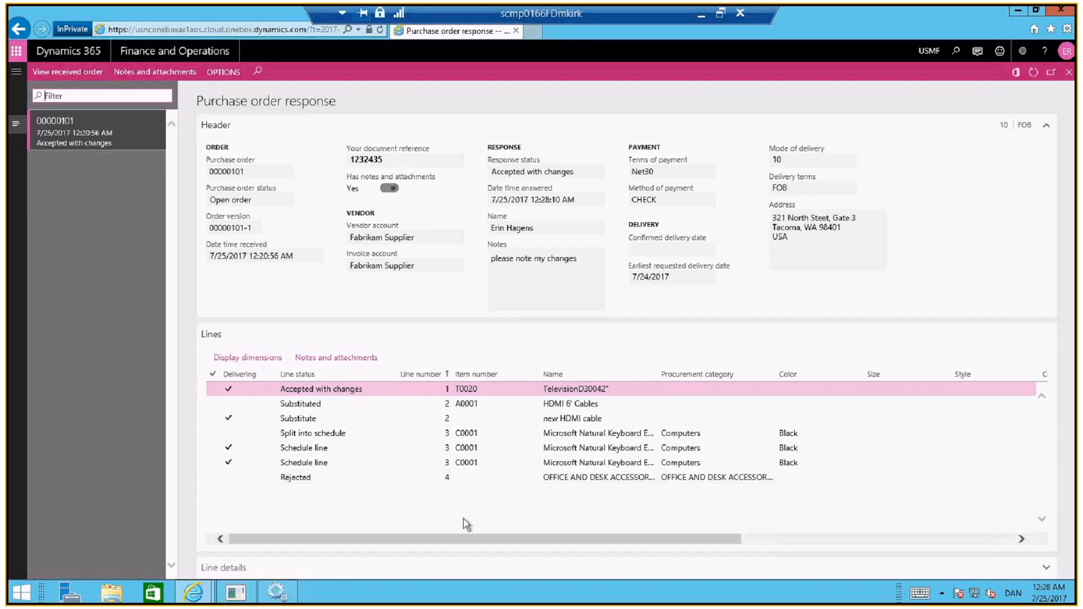
pyautogui.click(1069, 72)
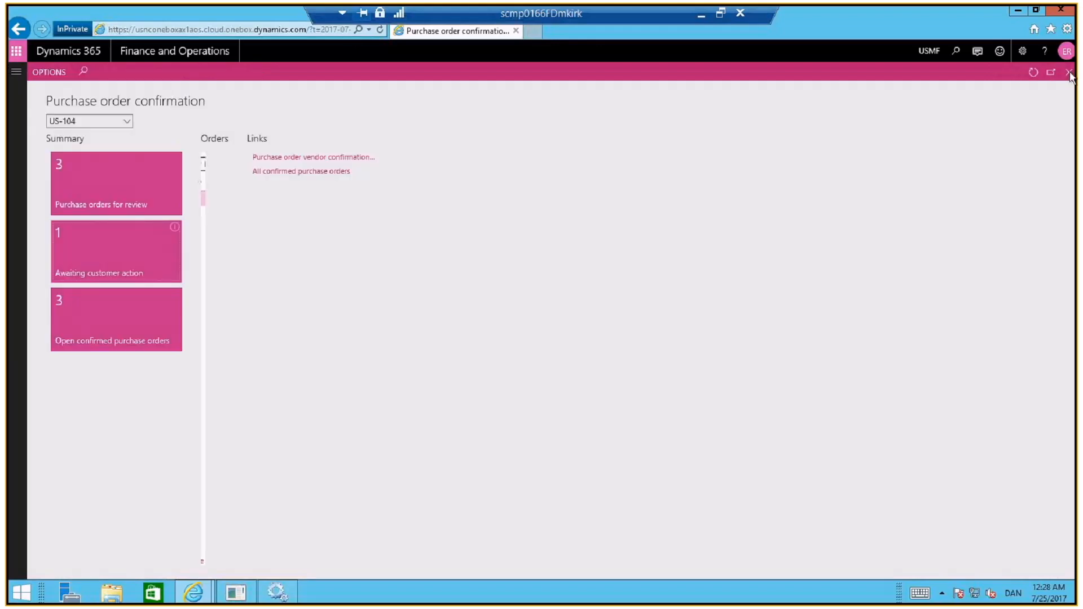
pyautogui.click(1068, 73)
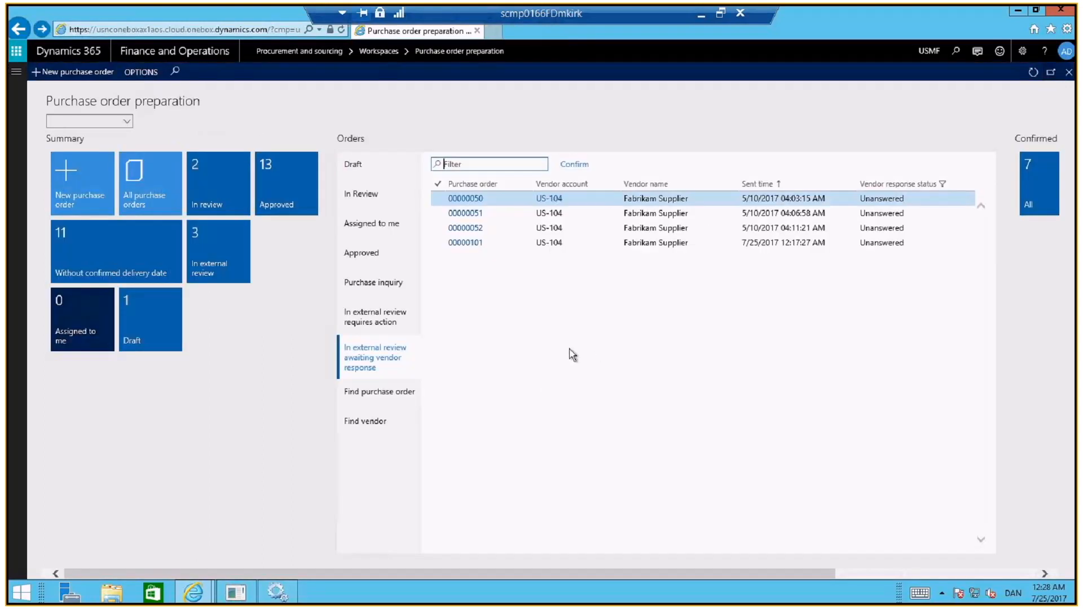
# Refresh the buyer's Purchase order preparation workspace and check the orders in external review that require action
pyautogui.click(1034, 72)
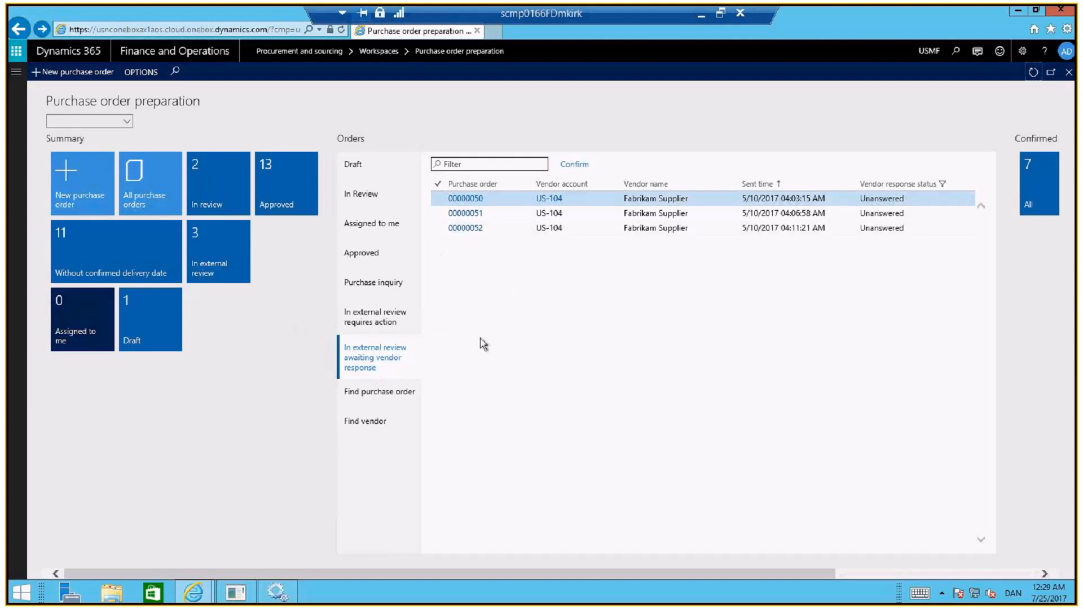
pyautogui.click(361, 321)
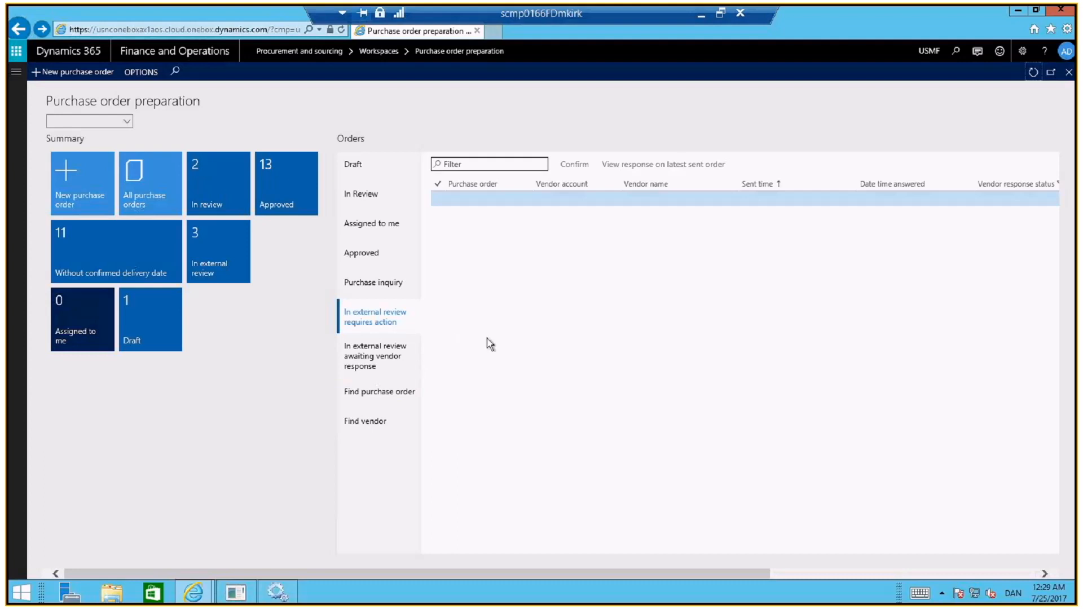
pyautogui.click(375, 324)
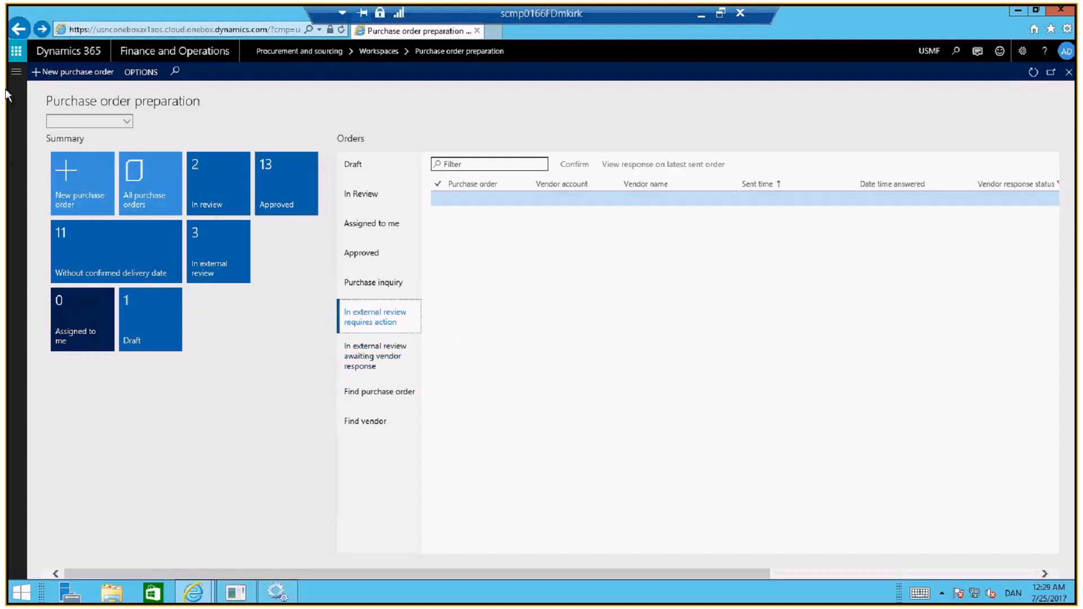
# Filter all purchase orders by Fabrikam Supplier's vendor account and open the 7/24/2017 order that is in external review
pyautogui.click(16, 74)
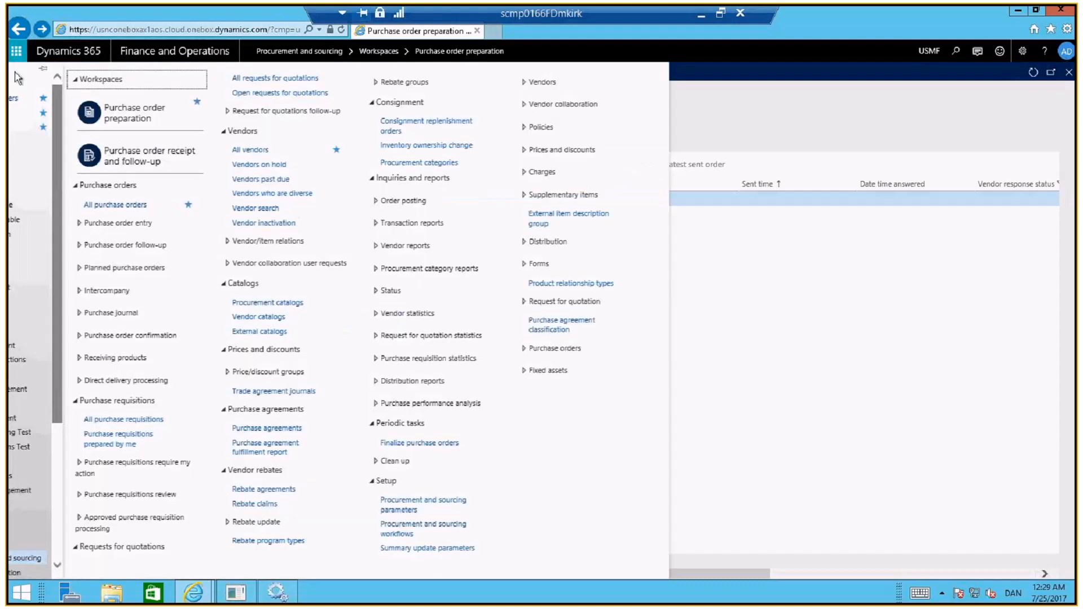
pyautogui.click(49, 99)
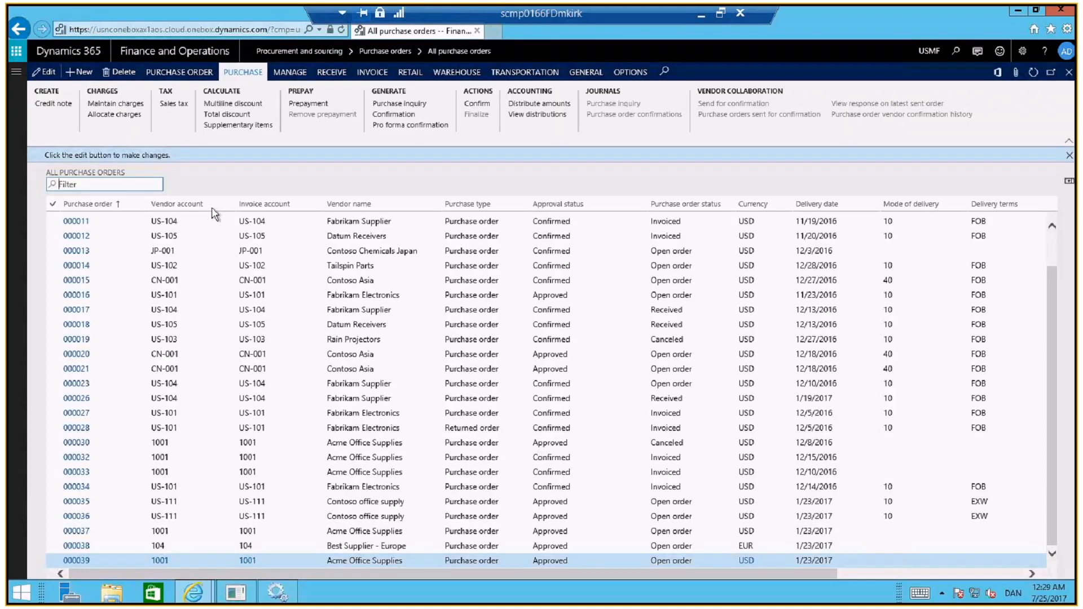
pyautogui.click(212, 208)
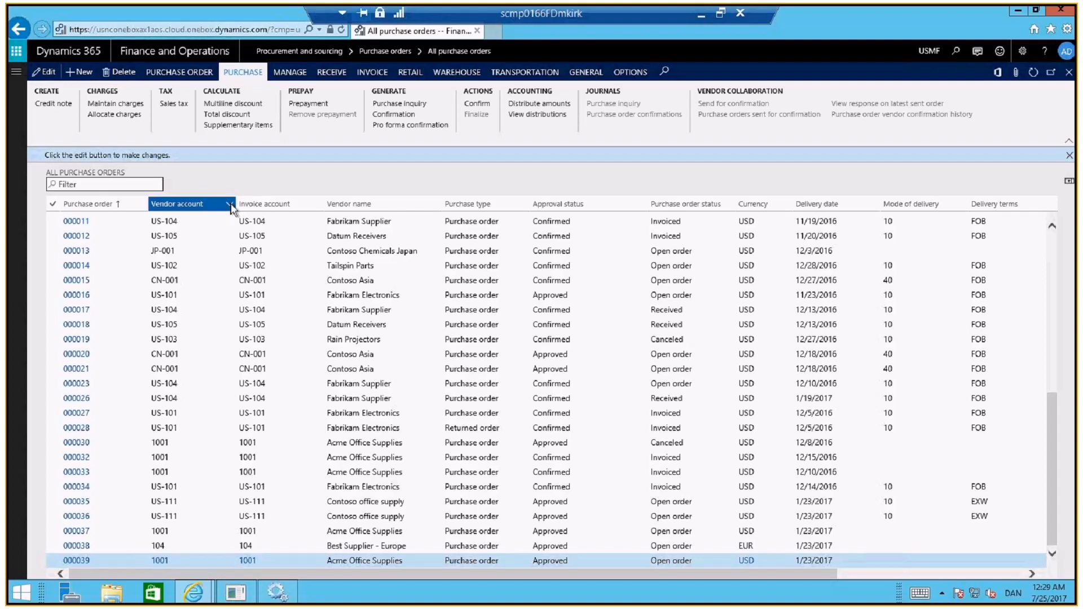
pyautogui.click(230, 206)
pyautogui.write('us')
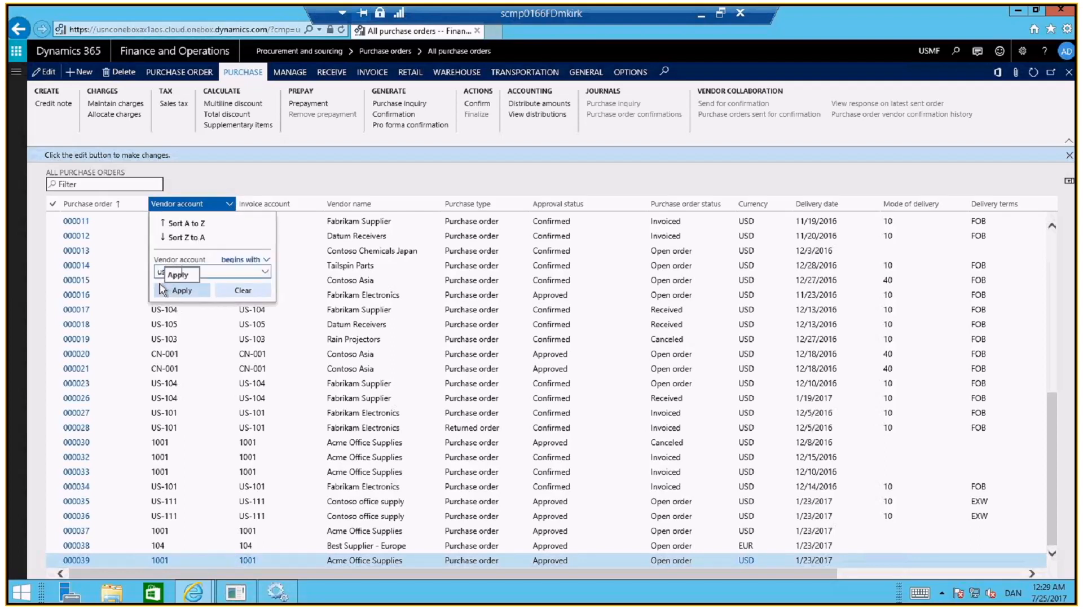
pyautogui.click(160, 290)
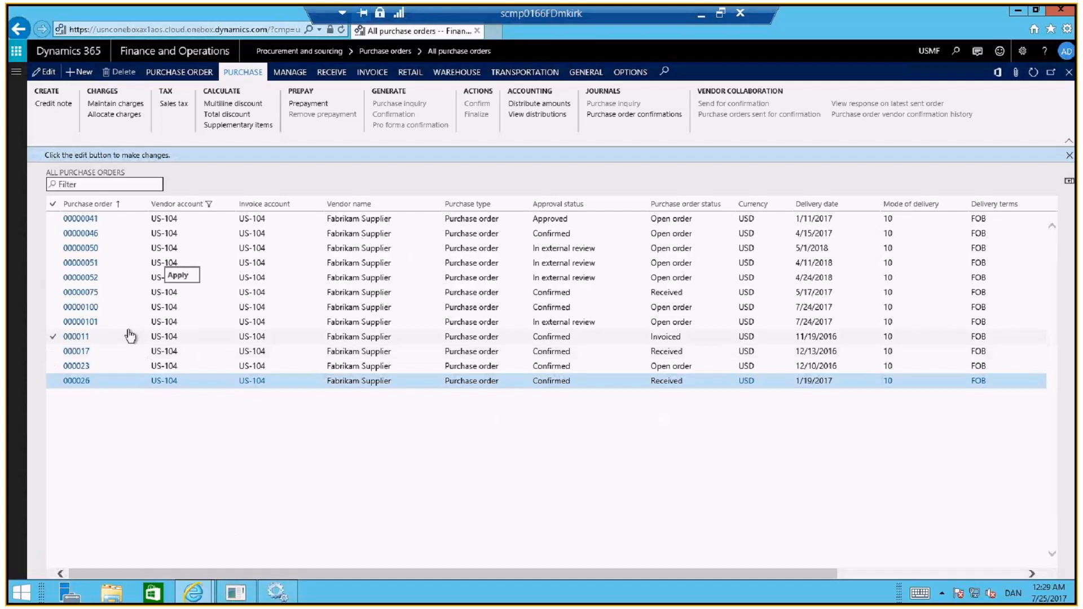
pyautogui.click(128, 326)
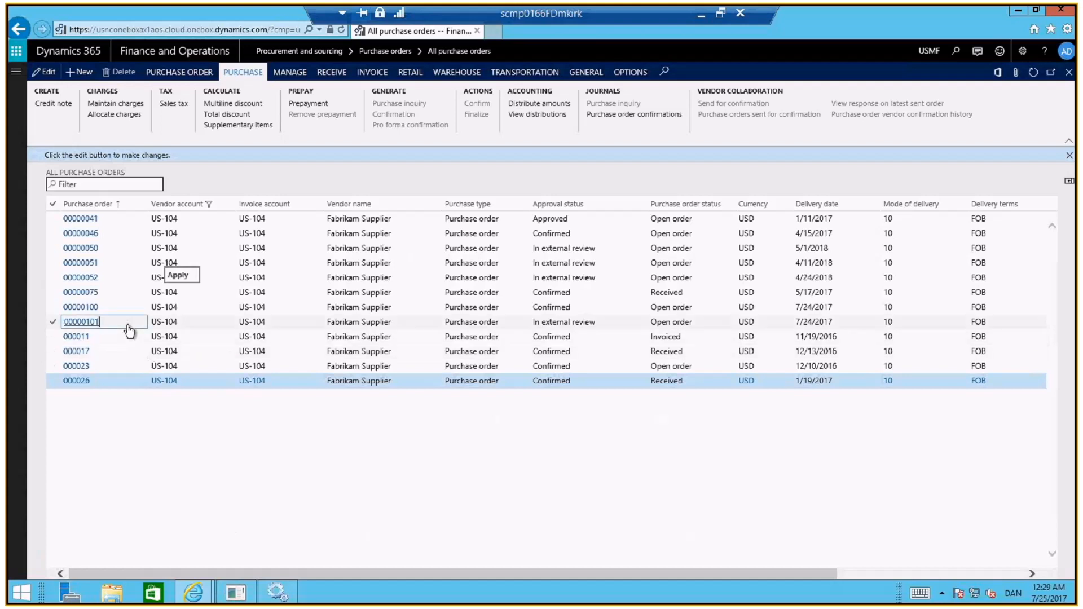
pyautogui.click(79, 323)
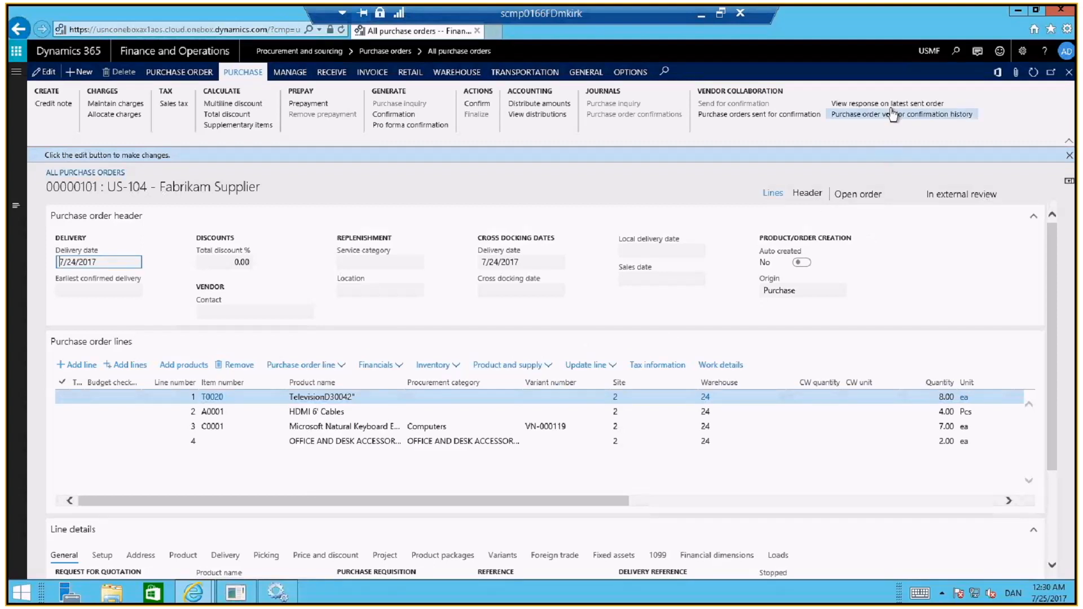
# View the vendor's response on the latest sent order, then the purchase order vendor confirmation history
pyautogui.click(890, 104)
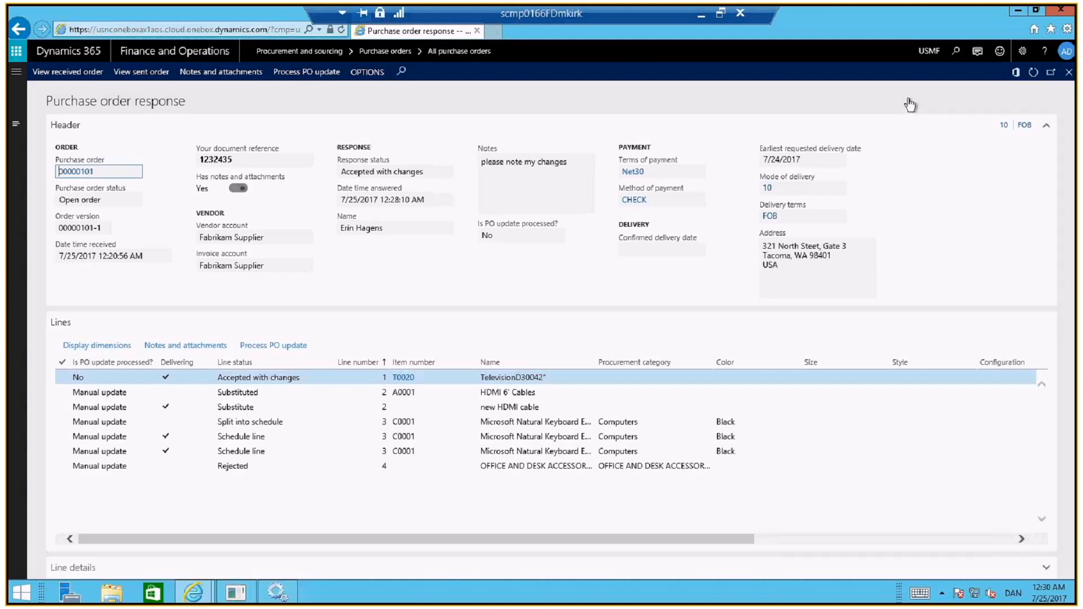
pyautogui.click(1070, 71)
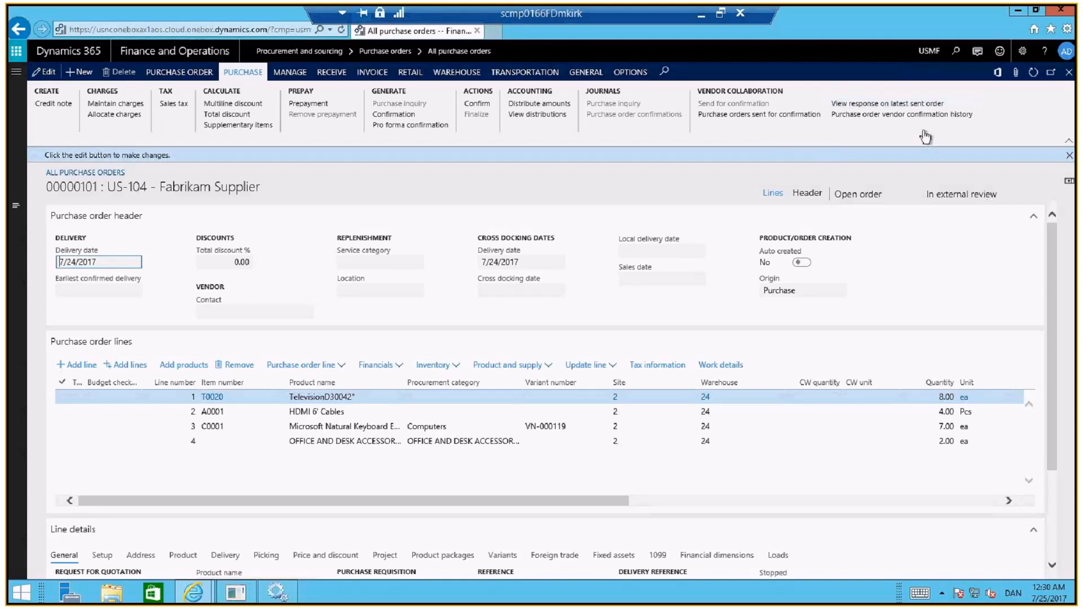
pyautogui.click(895, 116)
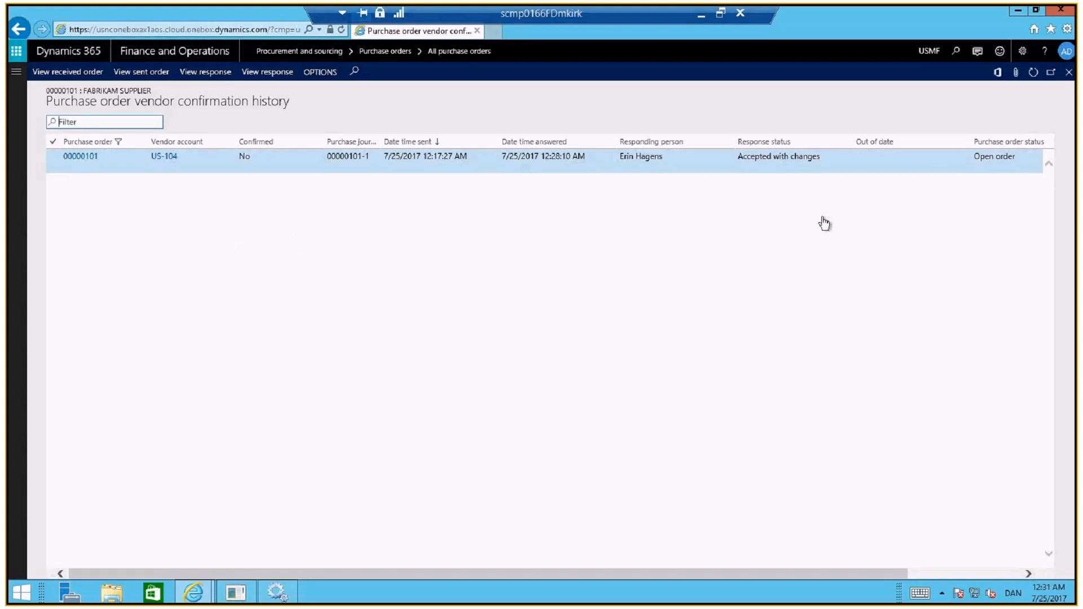
pyautogui.click(1071, 74)
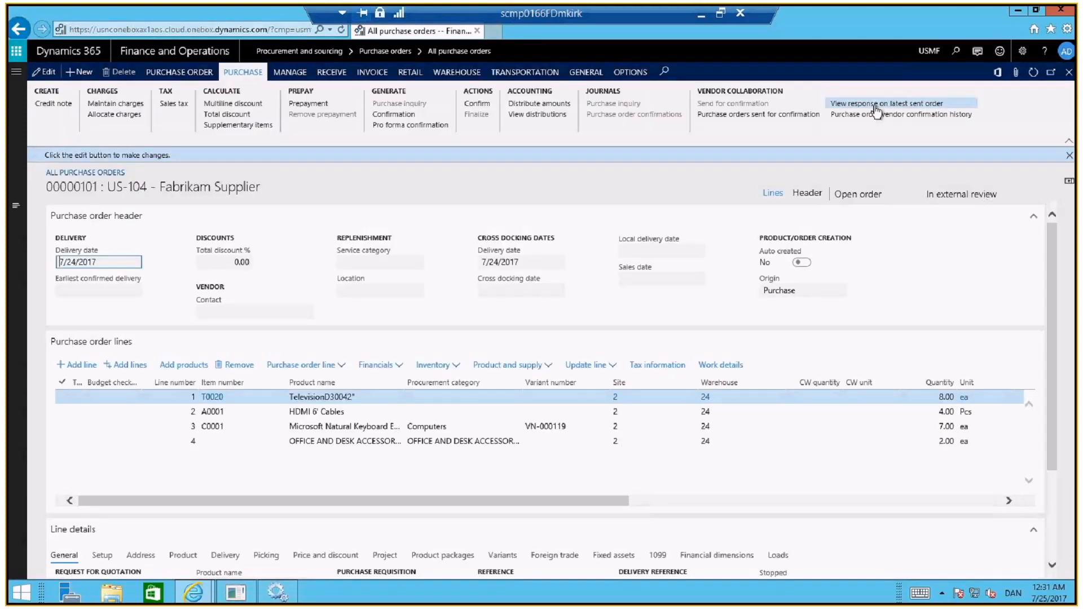
# Reopen the vendor's response on the latest sent order, examine the television line and process the PO update for the whole response
pyautogui.click(878, 106)
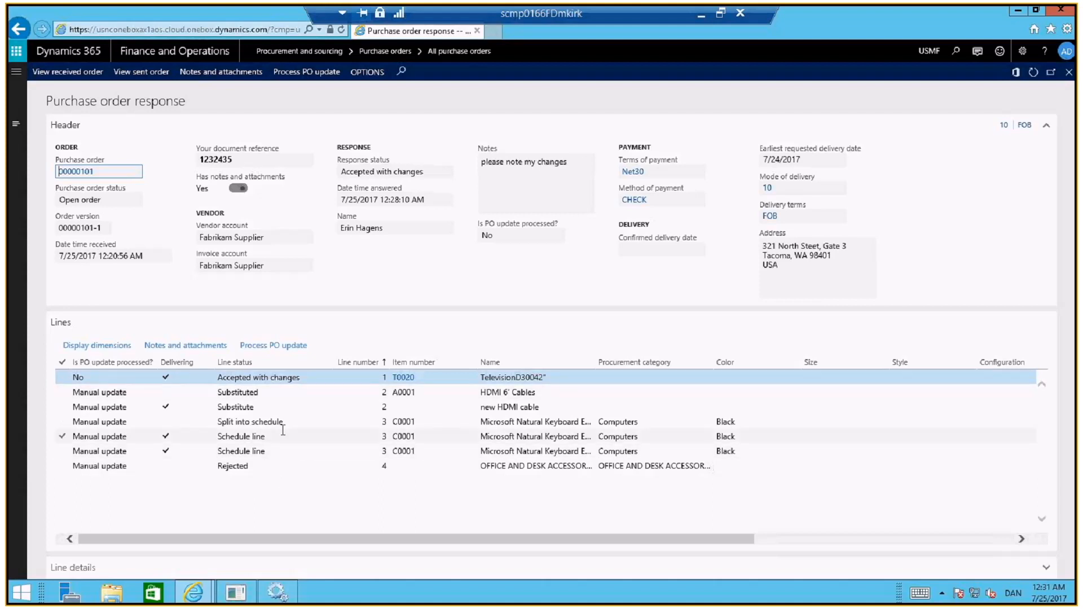
pyautogui.click(316, 377)
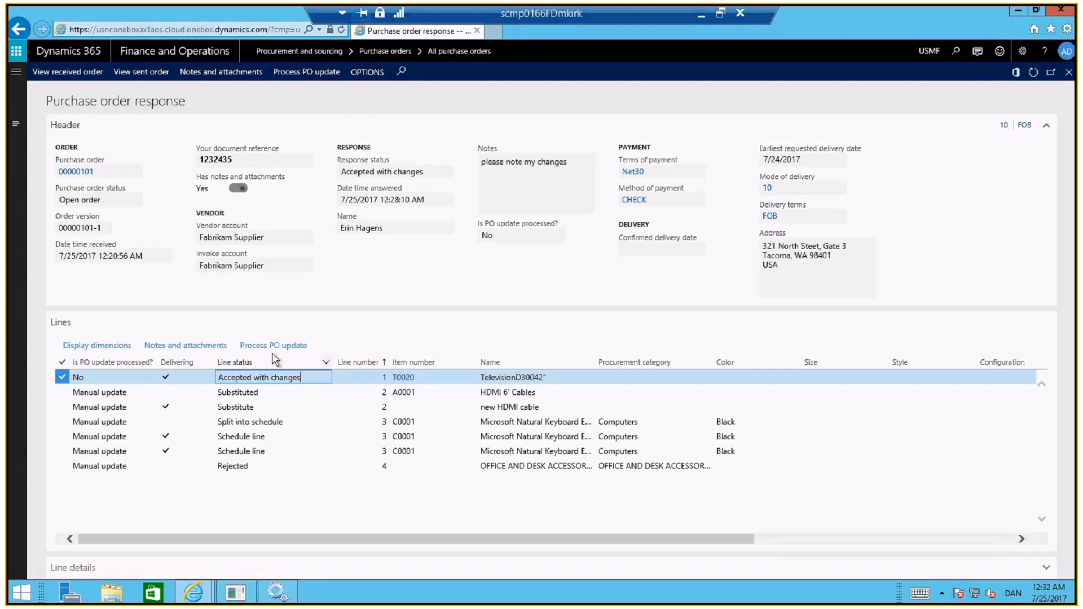
pyautogui.click(90, 379)
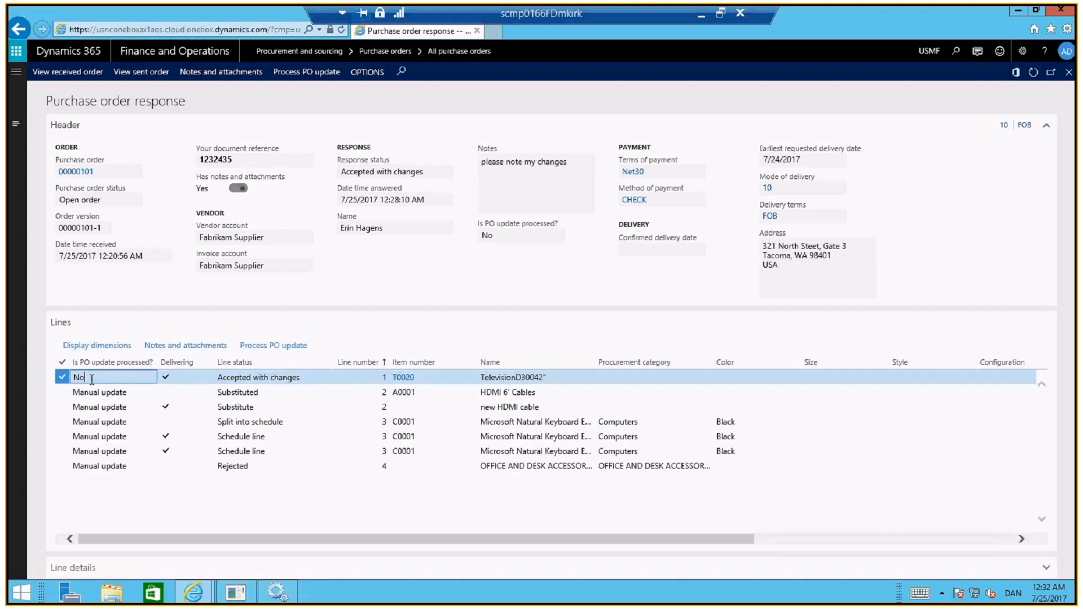
pyautogui.click(307, 378)
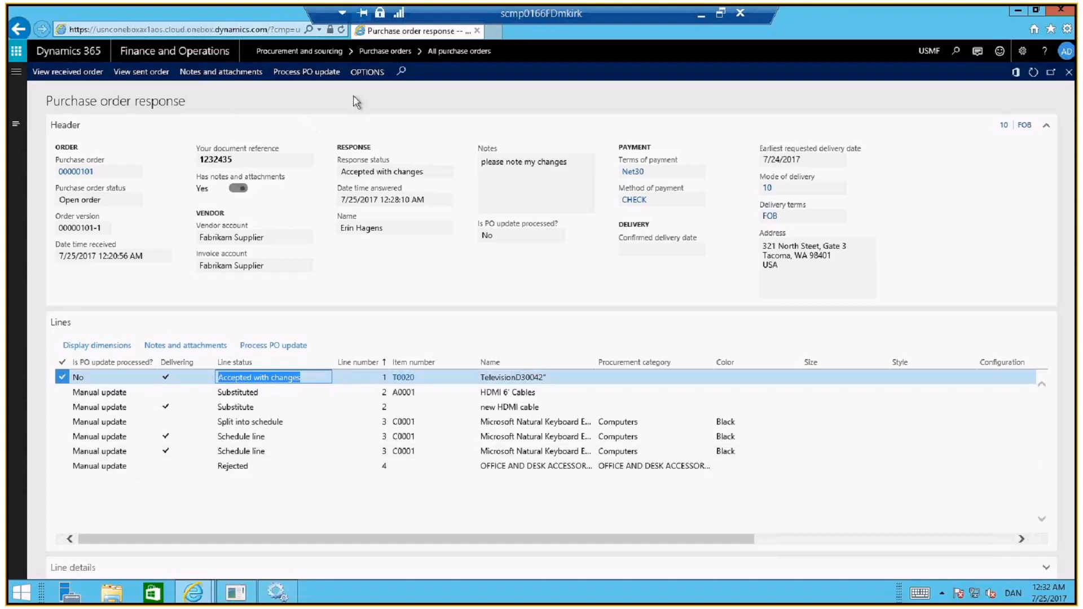
pyautogui.click(309, 75)
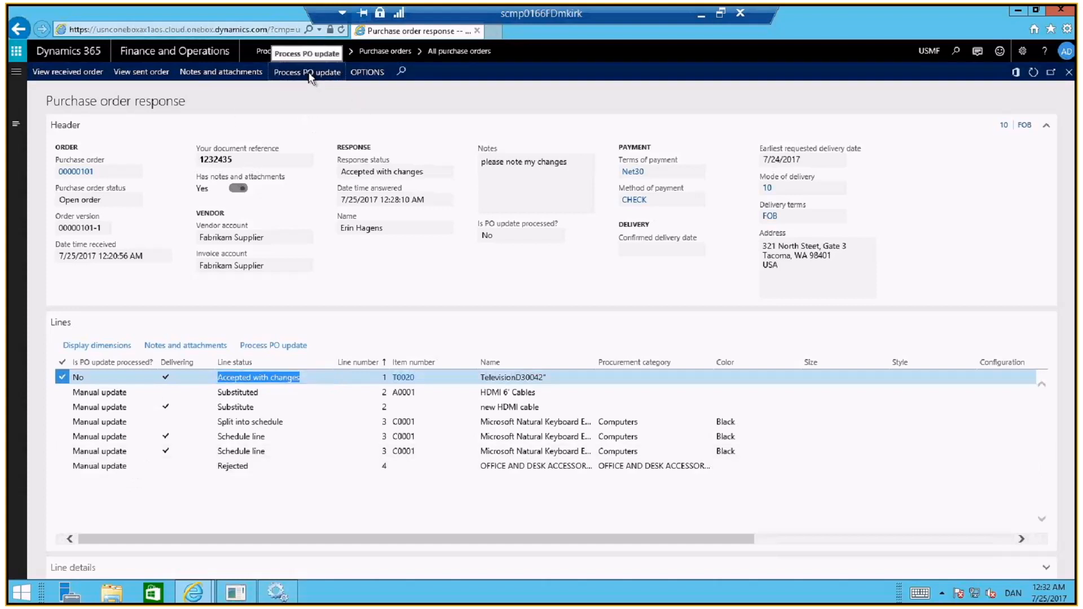
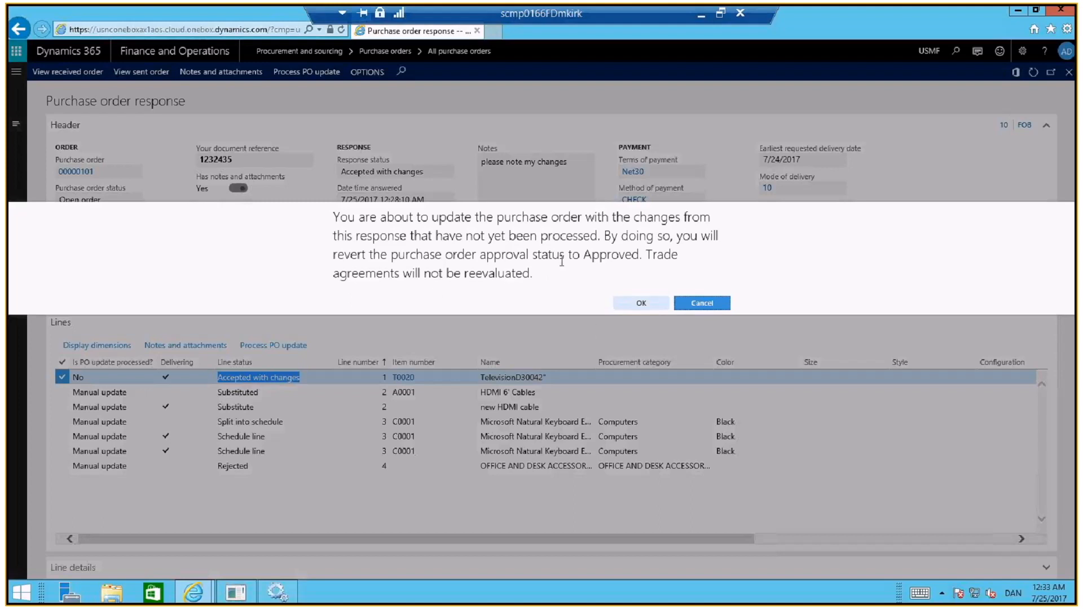
# Confirm the purchase order update from the vendor's response and review the message details about the update
pyautogui.click(645, 308)
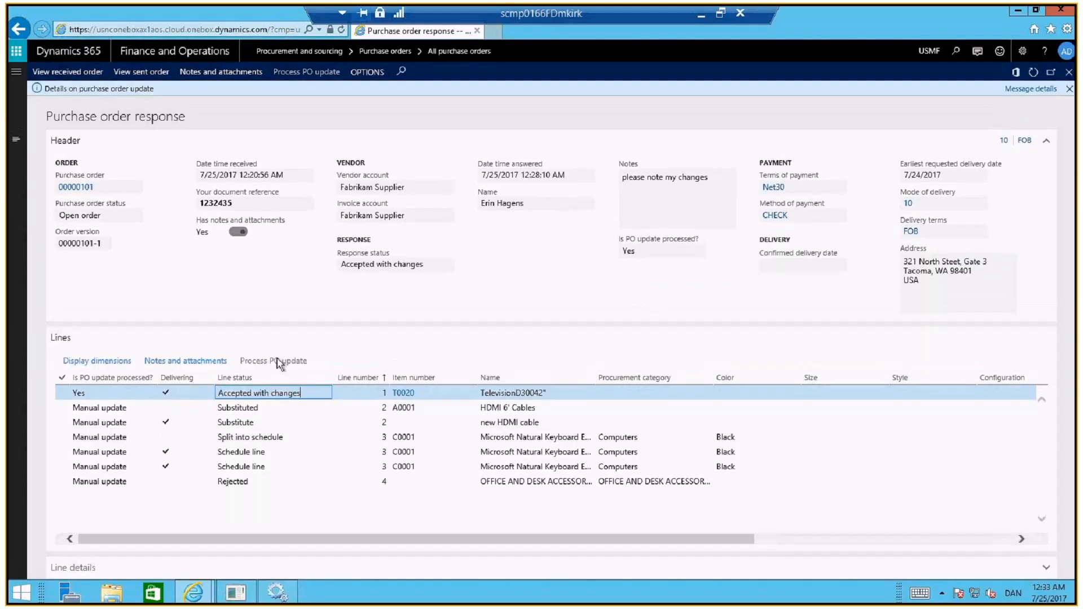
pyautogui.click(238, 206)
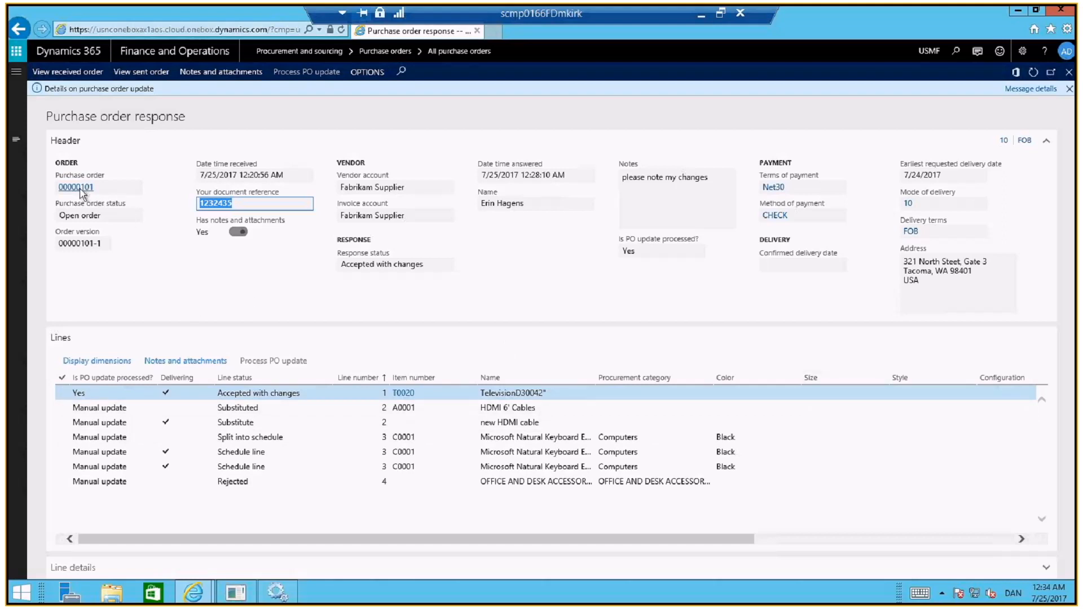
pyautogui.moveTo(80, 191)
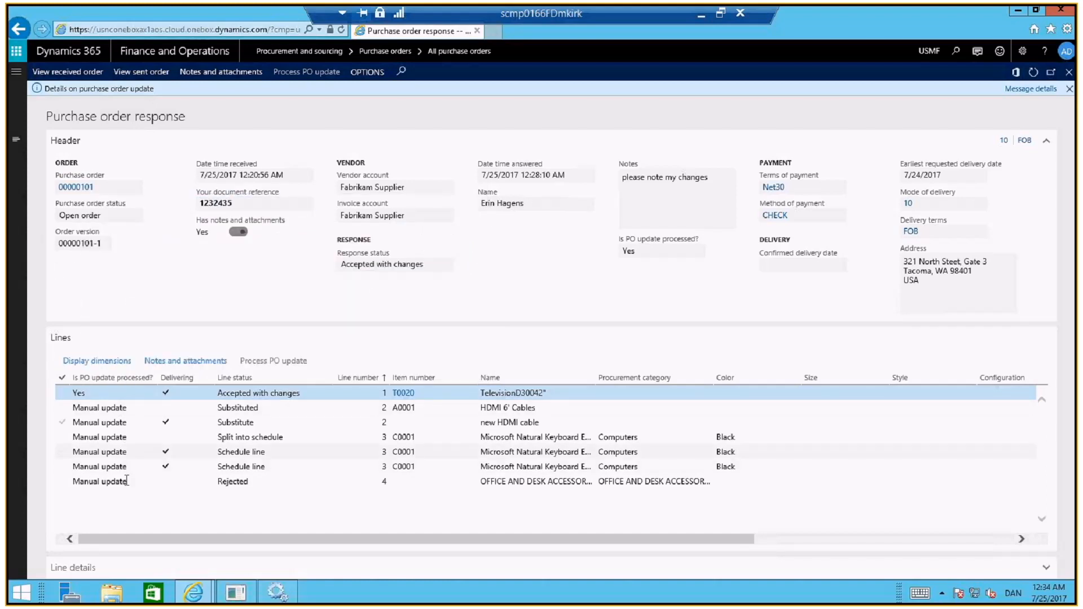
pyautogui.click(1032, 89)
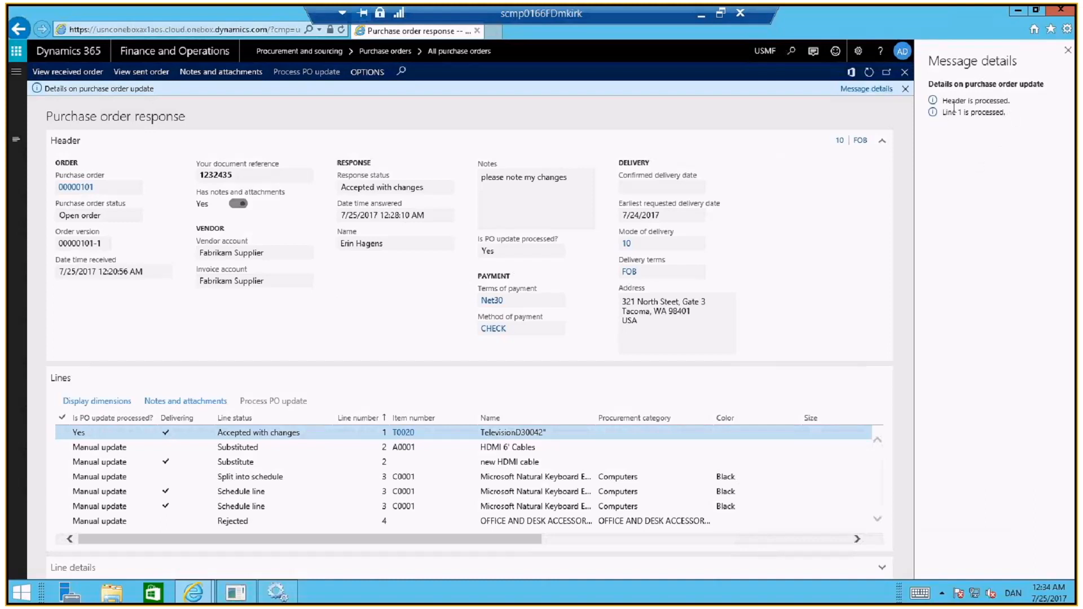
pyautogui.moveTo(1010, 113); pyautogui.dragTo(943, 106)
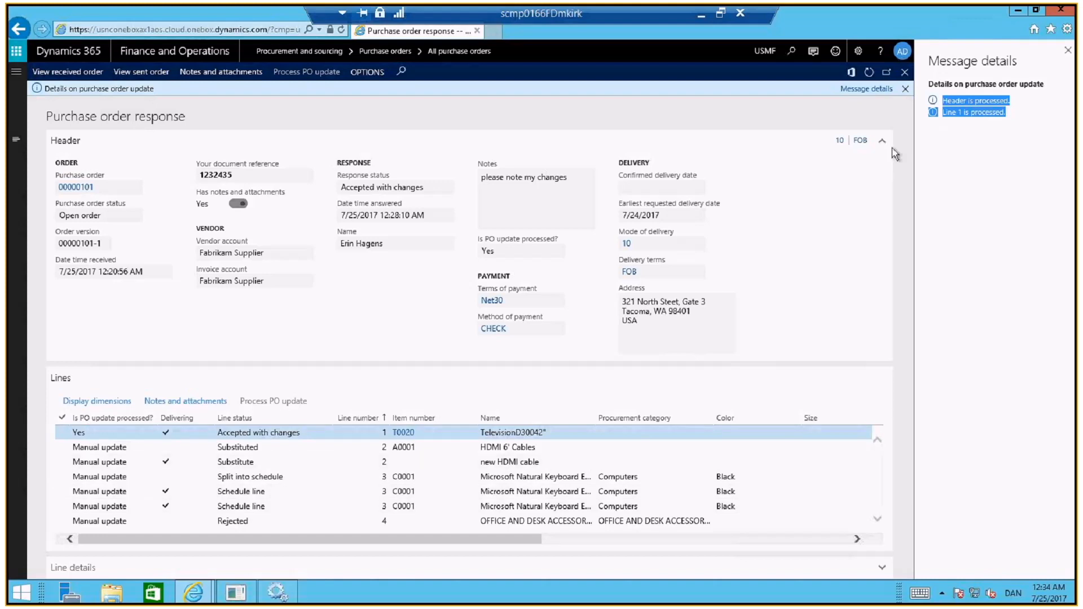
pyautogui.click(1068, 52)
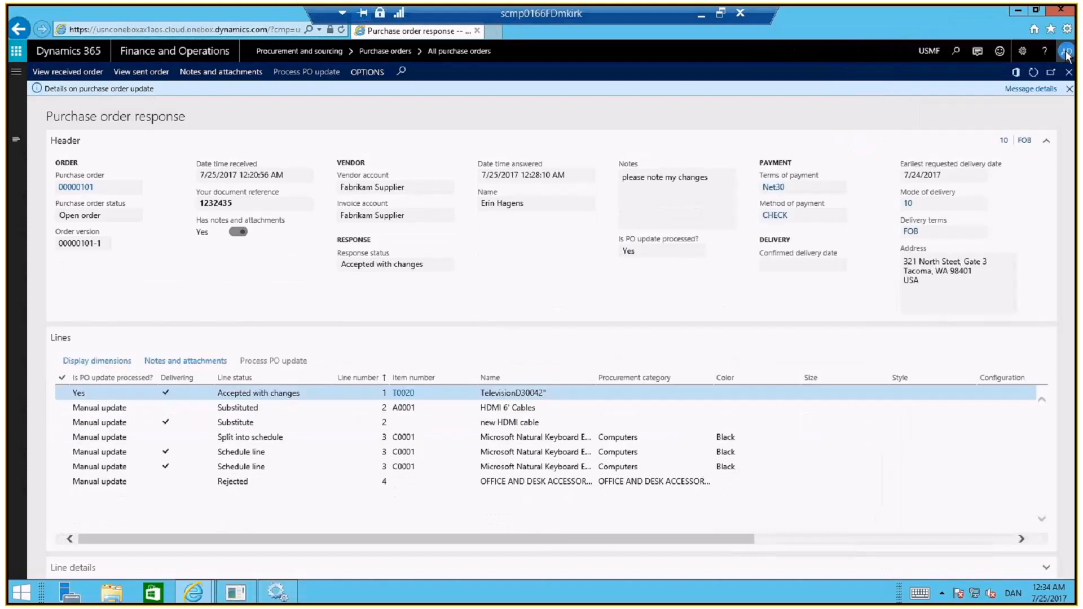
# Read the note attached to the new HDMI cable substitute line and return to the response lines
pyautogui.moveTo(621, 539); pyautogui.dragTo(926, 519)
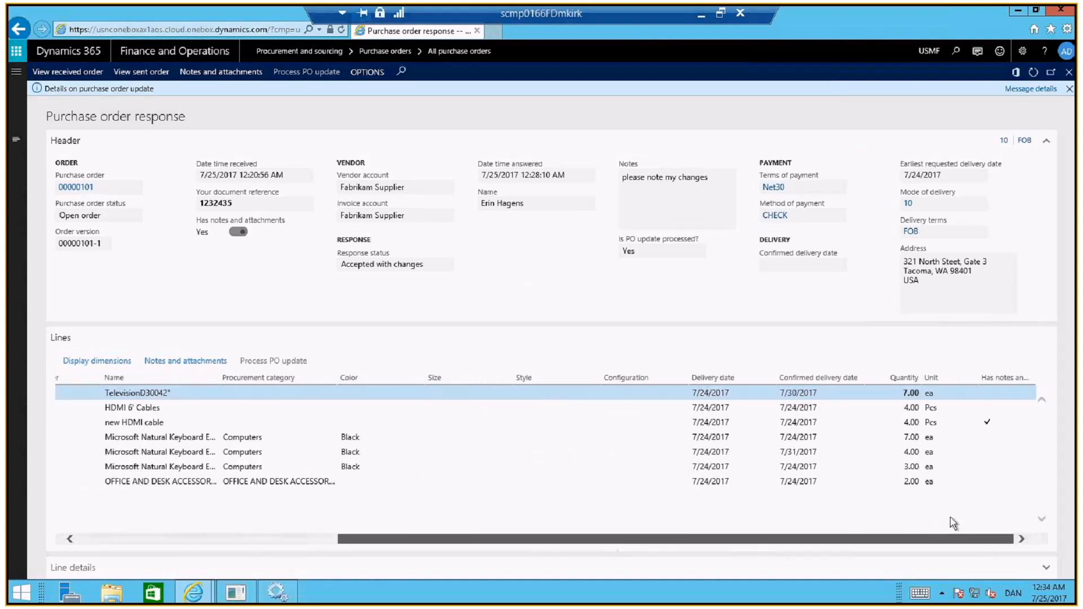
pyautogui.click(958, 422)
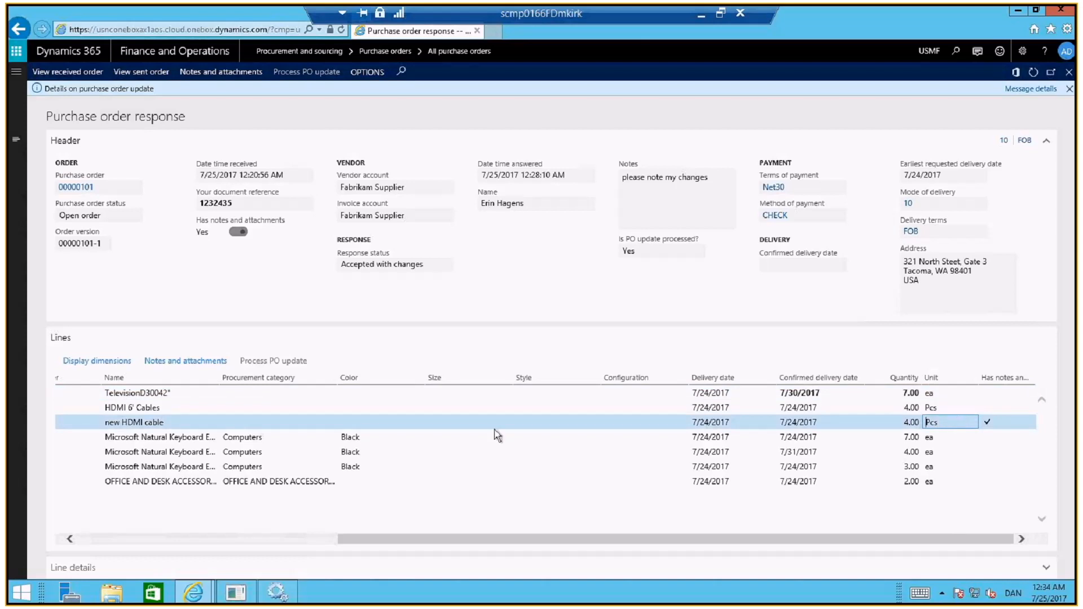
pyautogui.click(189, 362)
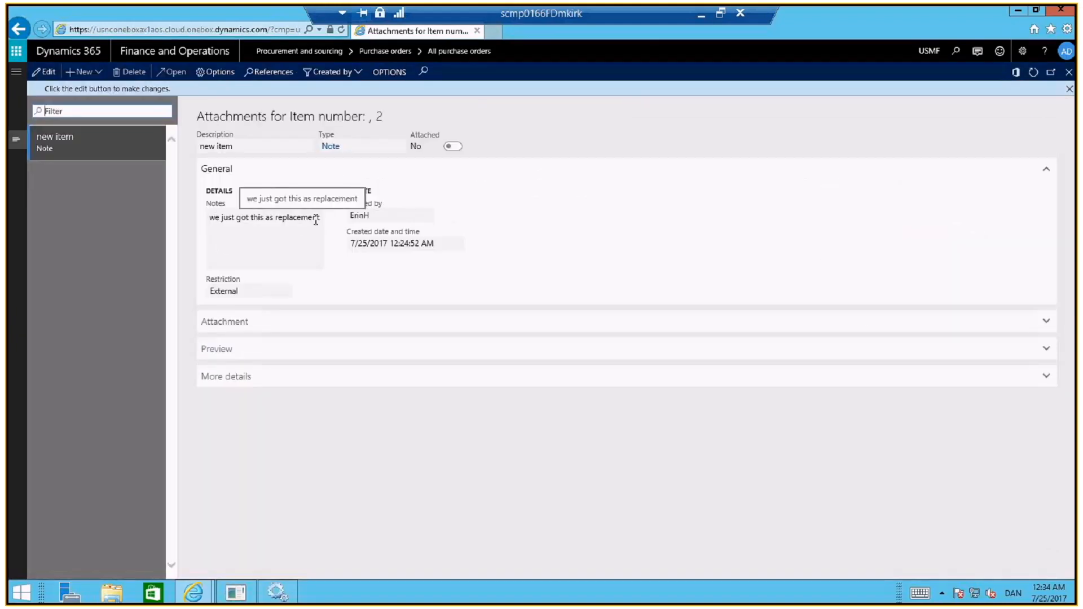
pyautogui.moveTo(320, 218); pyautogui.dragTo(209, 218)
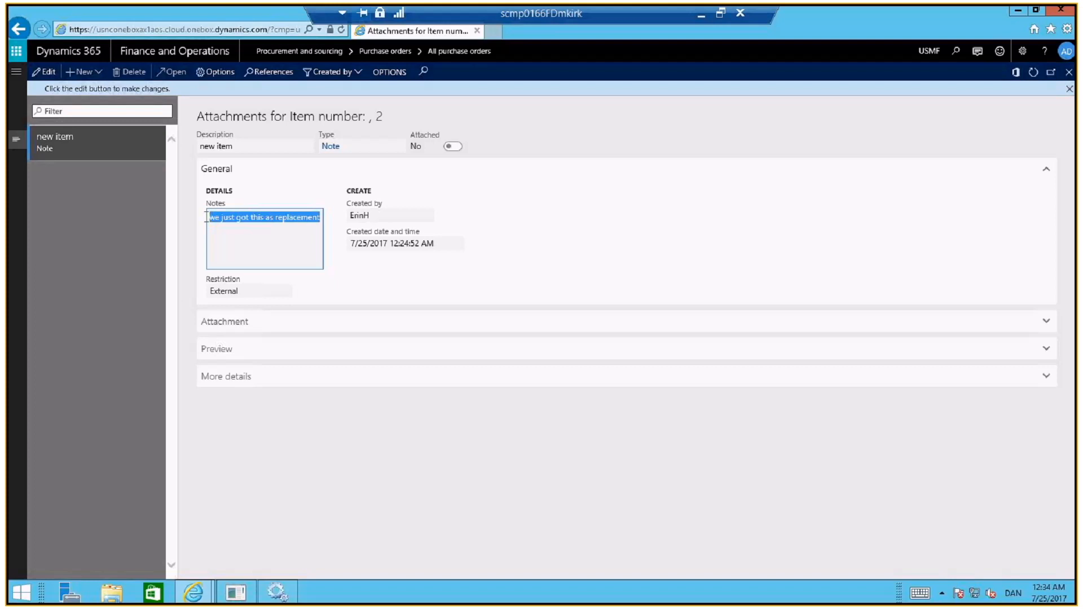
pyautogui.click(1066, 90)
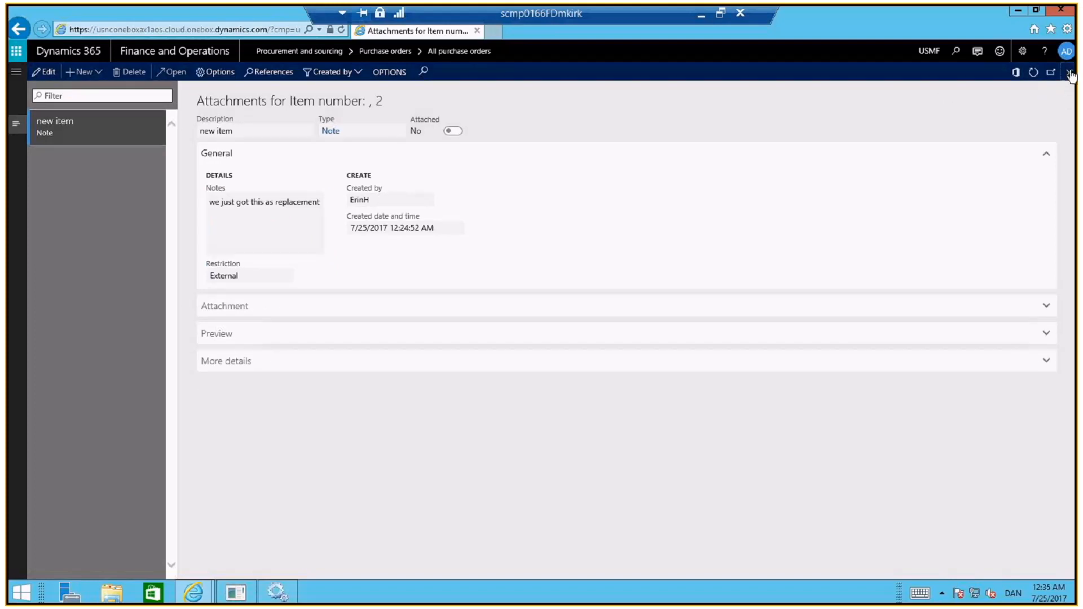
pyautogui.click(1068, 72)
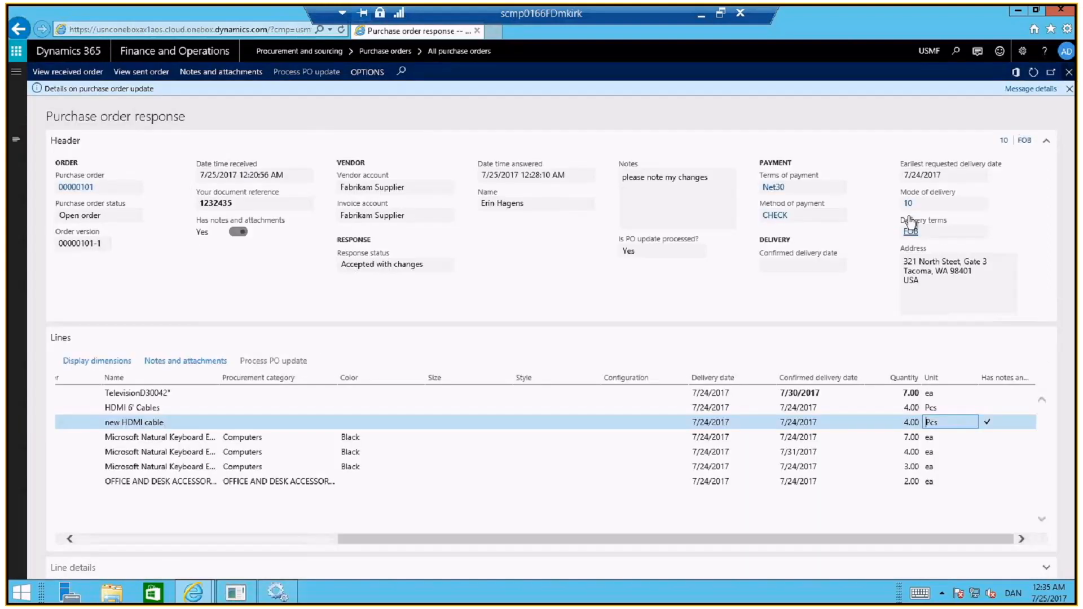
pyautogui.moveTo(297, 551); pyautogui.dragTo(88, 559)
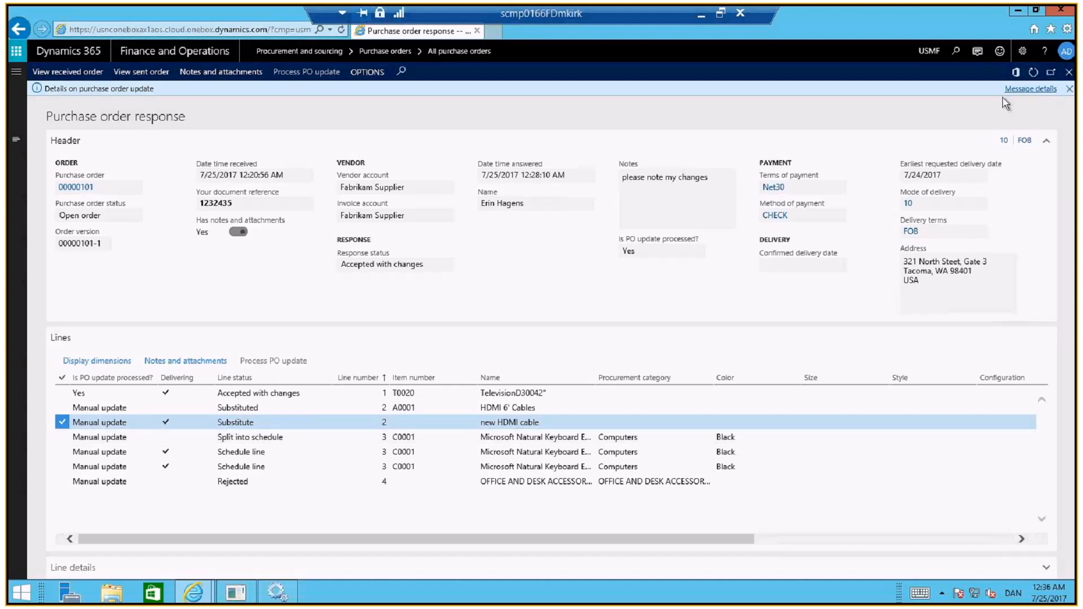
# Switch to the vendor's browser session and open the Invoicing workspace from the dashboard
pyautogui.hotkey('alt', 'Tab')
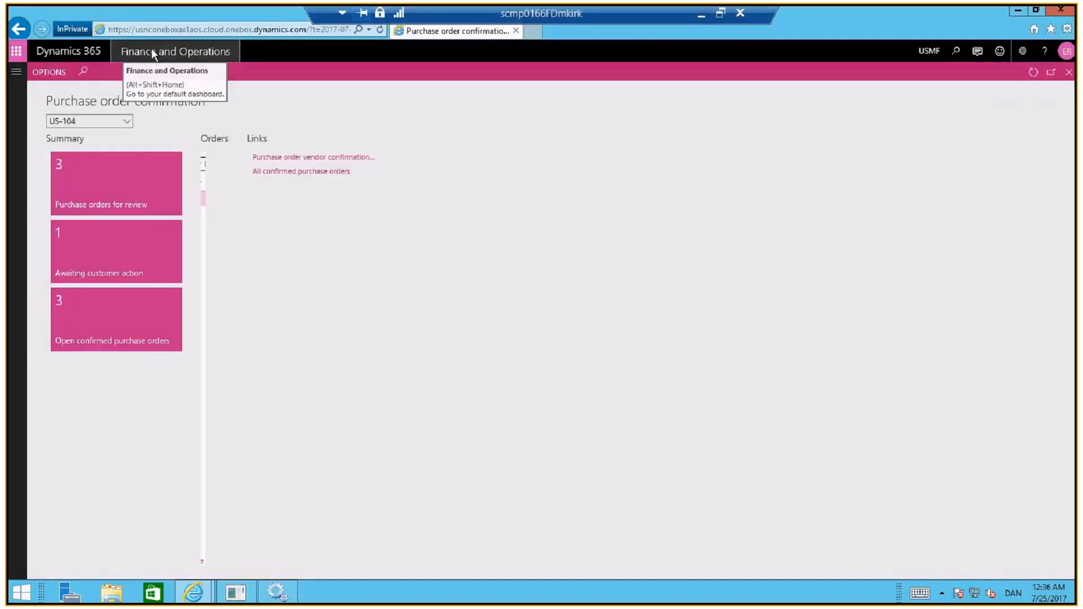
pyautogui.click(151, 48)
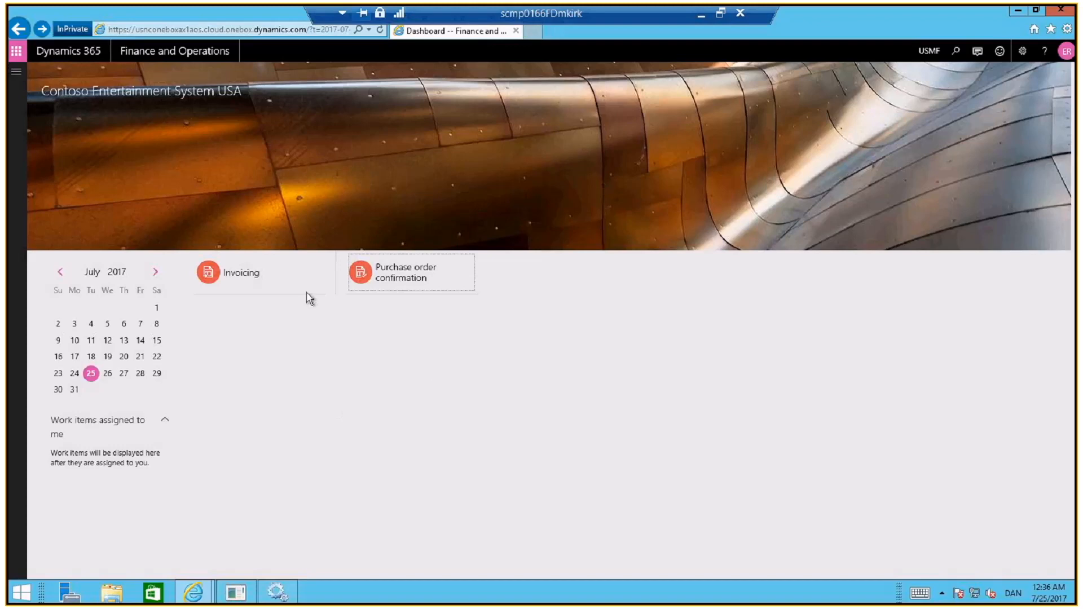
pyautogui.click(223, 276)
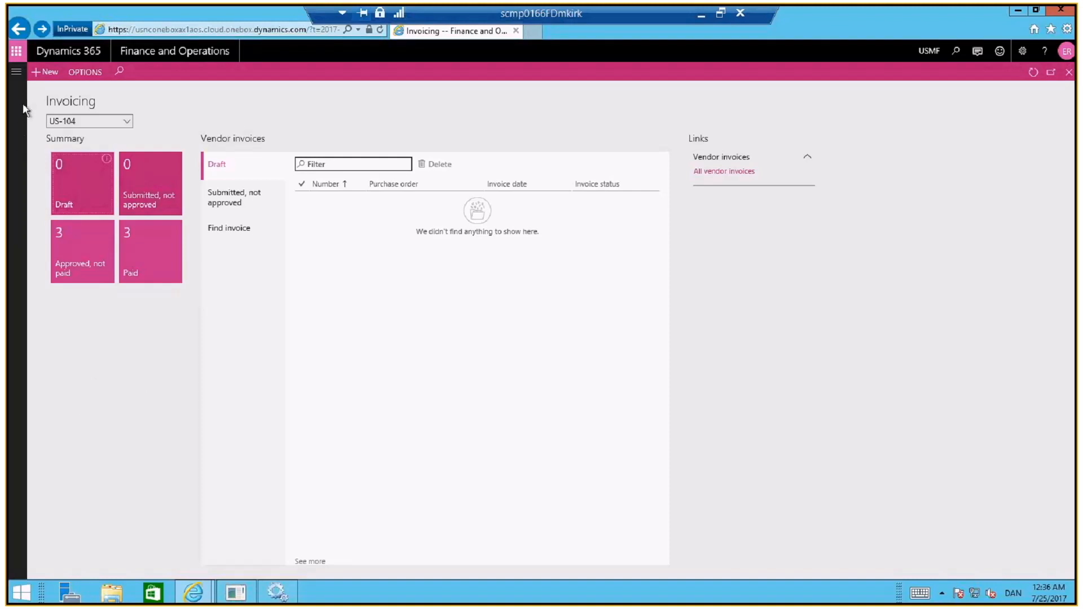
# Create vendor invoice 8768 from the first purchase order with Received status, check its lines and leave it as a draft
pyautogui.click(44, 77)
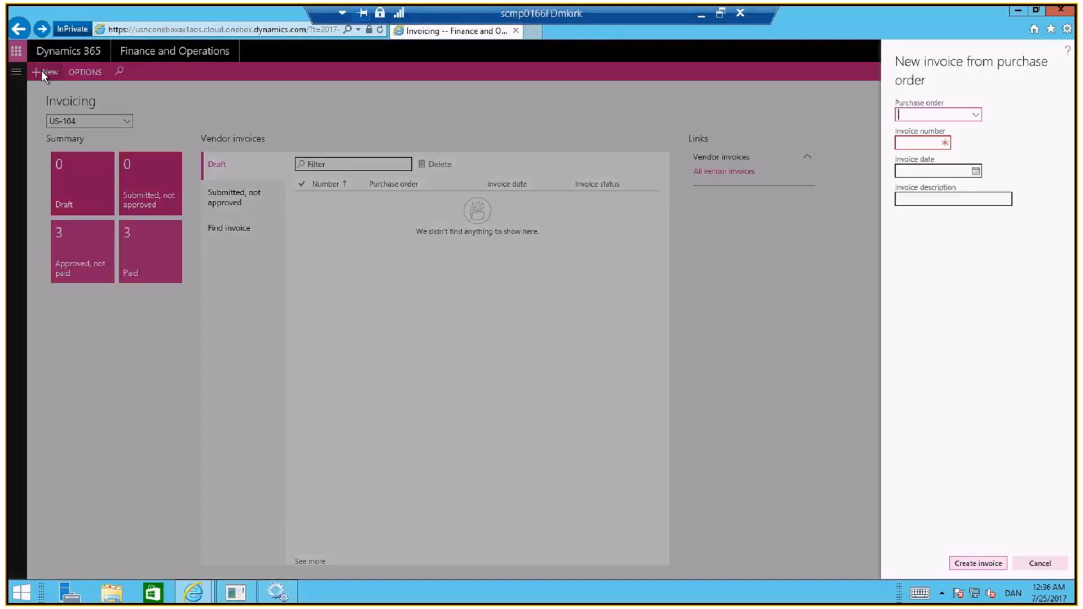
pyautogui.click(976, 116)
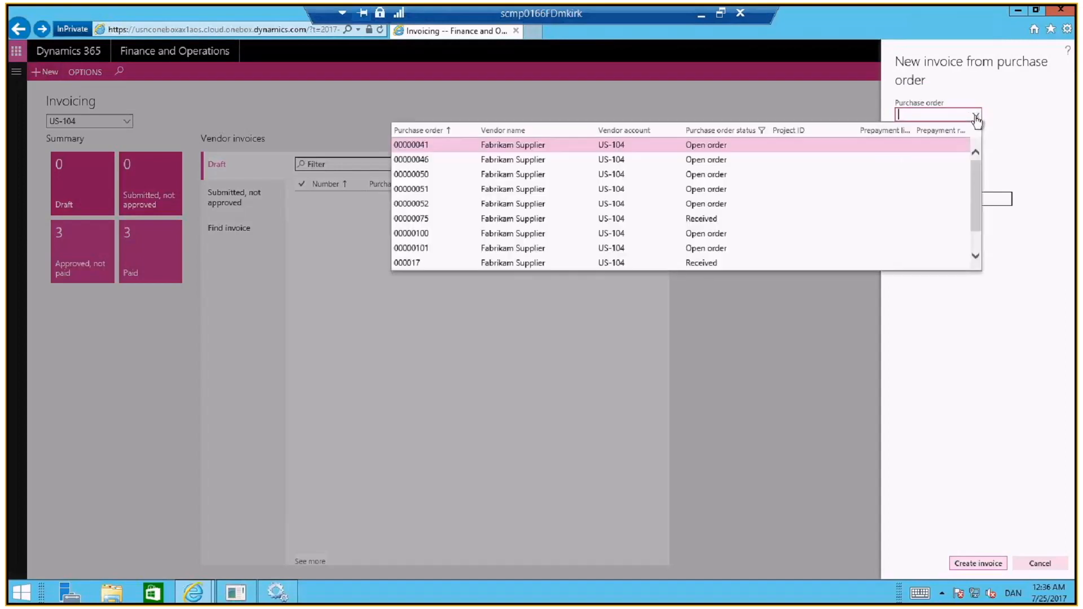
pyautogui.click(730, 220)
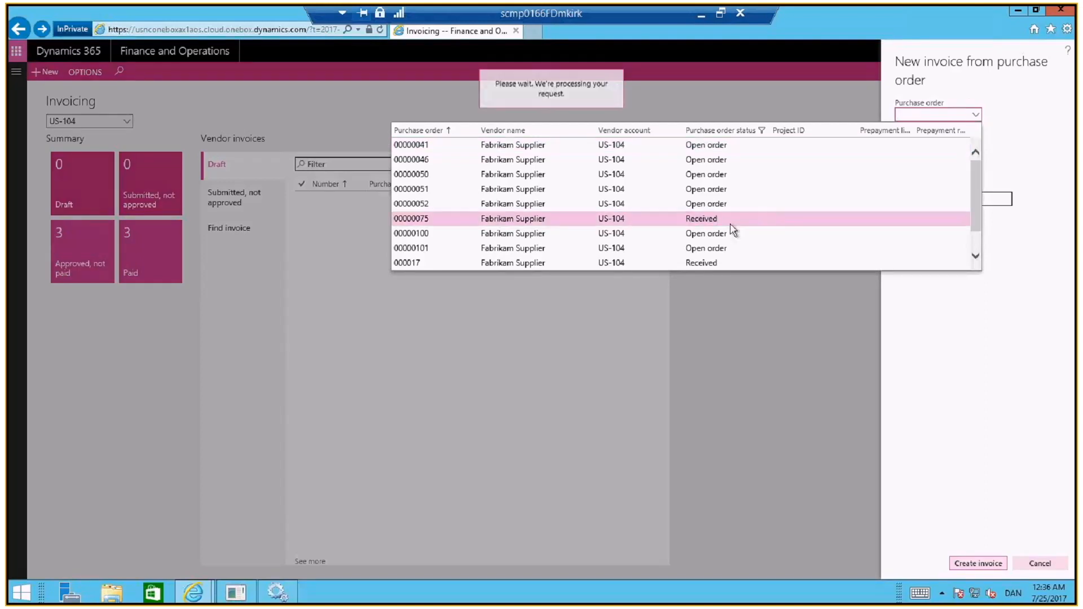
pyautogui.click(924, 144)
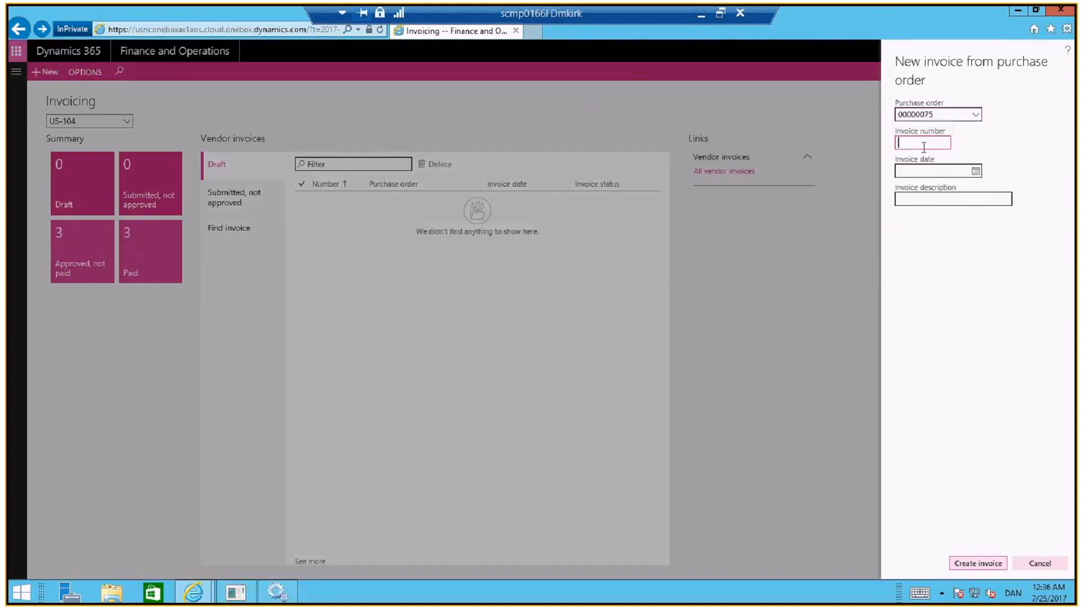
pyautogui.write('8768')
pyautogui.click(977, 566)
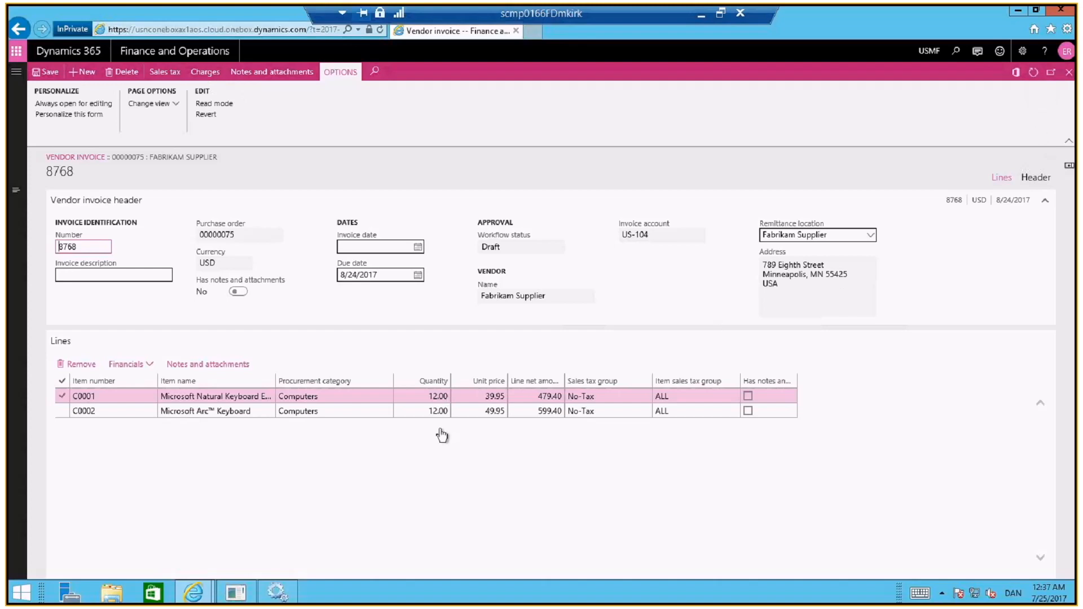
pyautogui.click(423, 400)
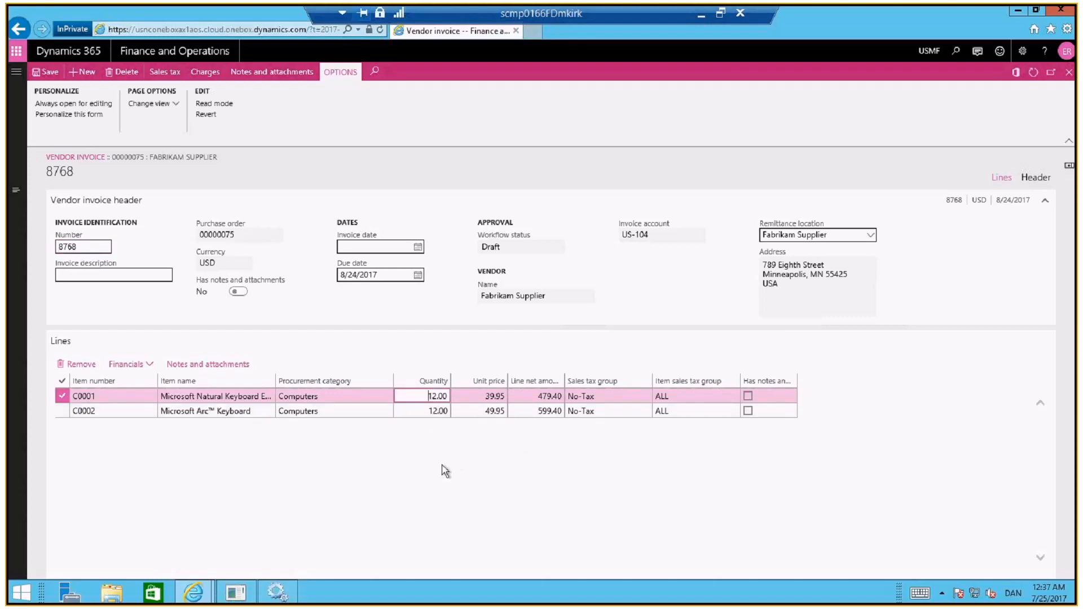
pyautogui.click(1069, 72)
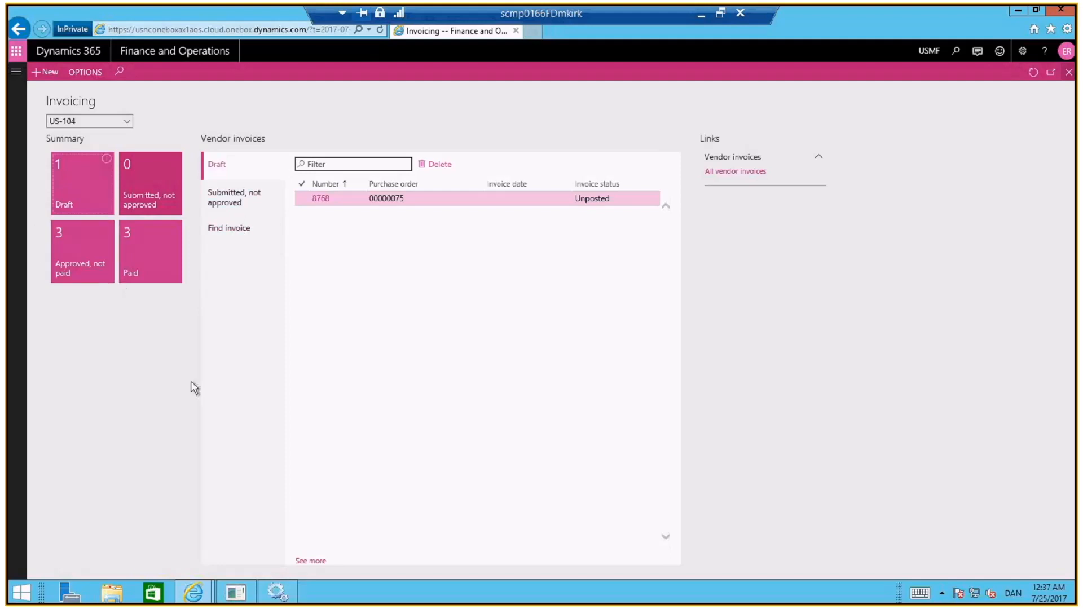
# Open all contacts in the Vendor collaboration module and examine the user alias and account status of the vendor's contacts
pyautogui.click(16, 77)
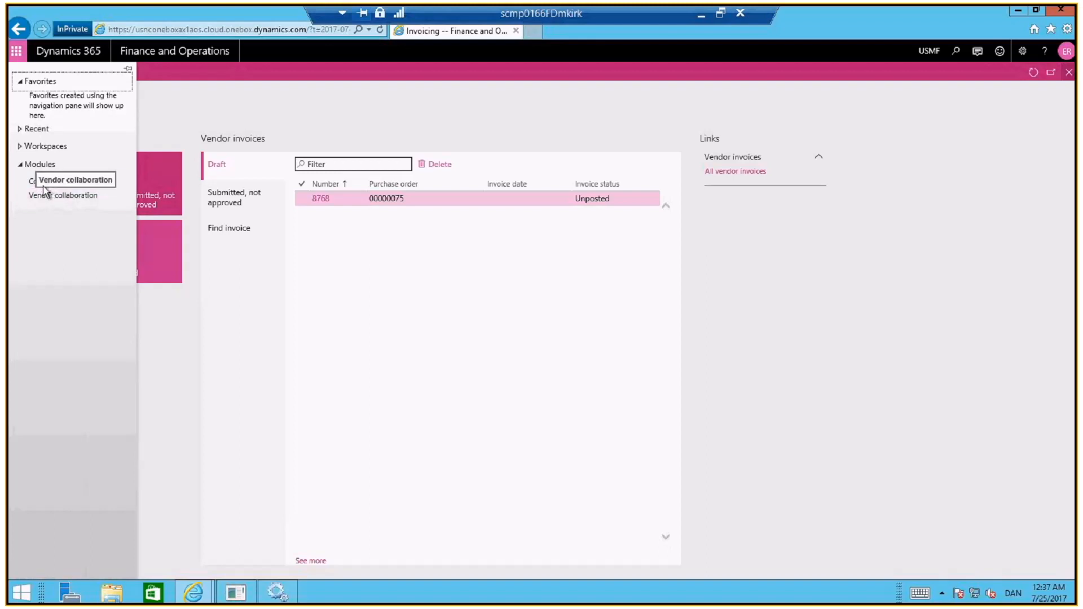
pyautogui.click(55, 197)
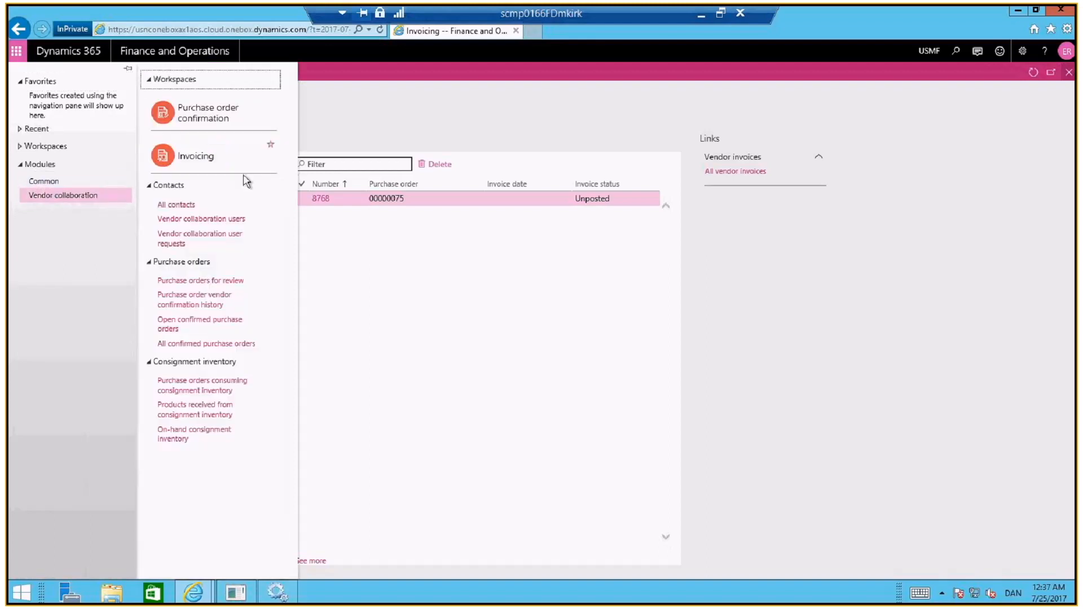
pyautogui.click(176, 205)
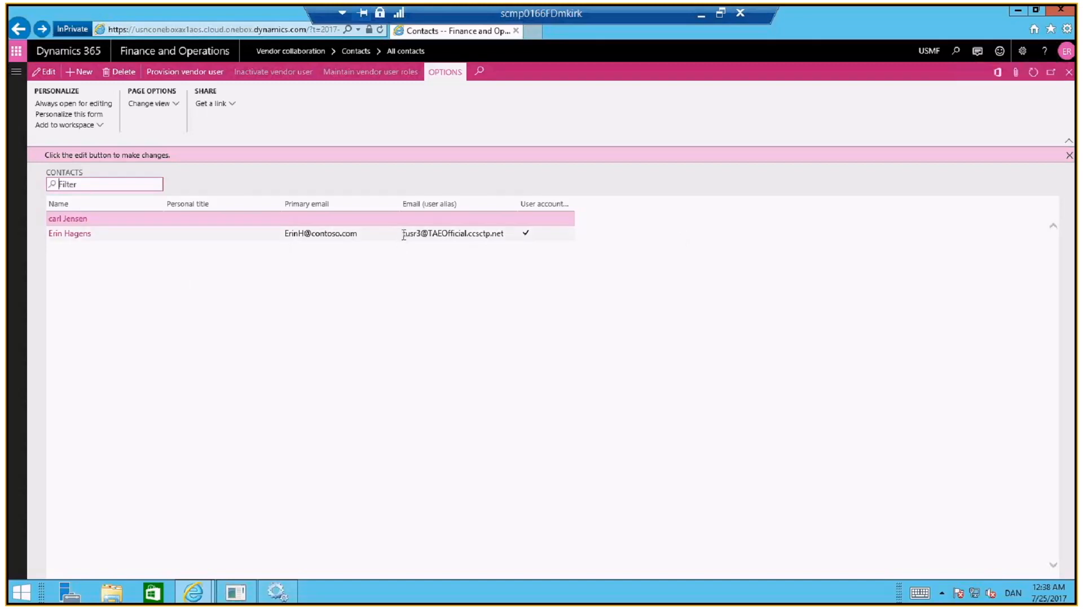
pyautogui.moveTo(403, 233); pyautogui.dragTo(524, 245)
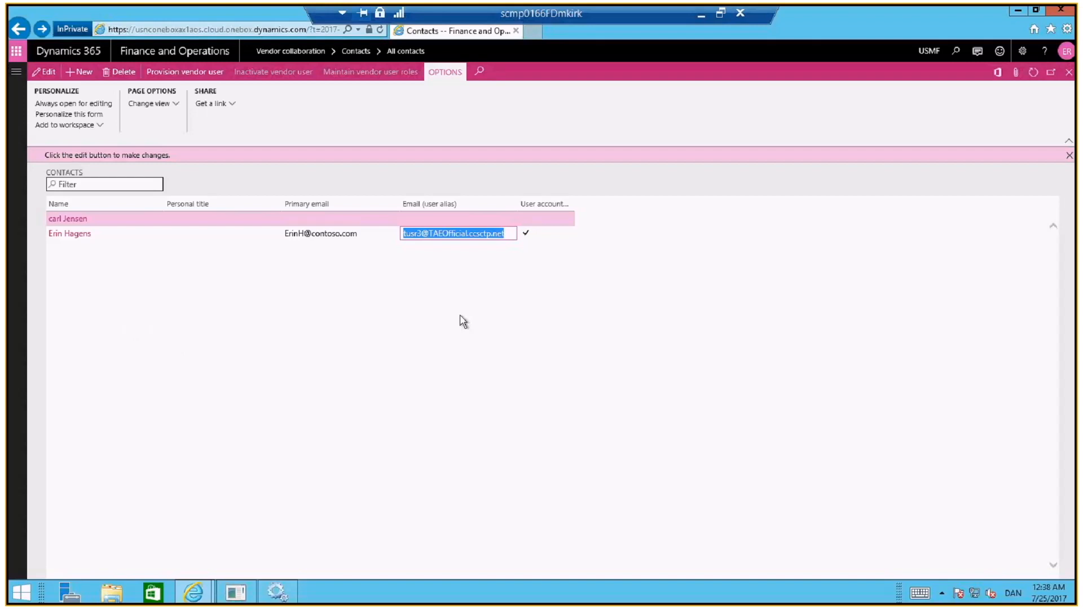
pyautogui.click(115, 237)
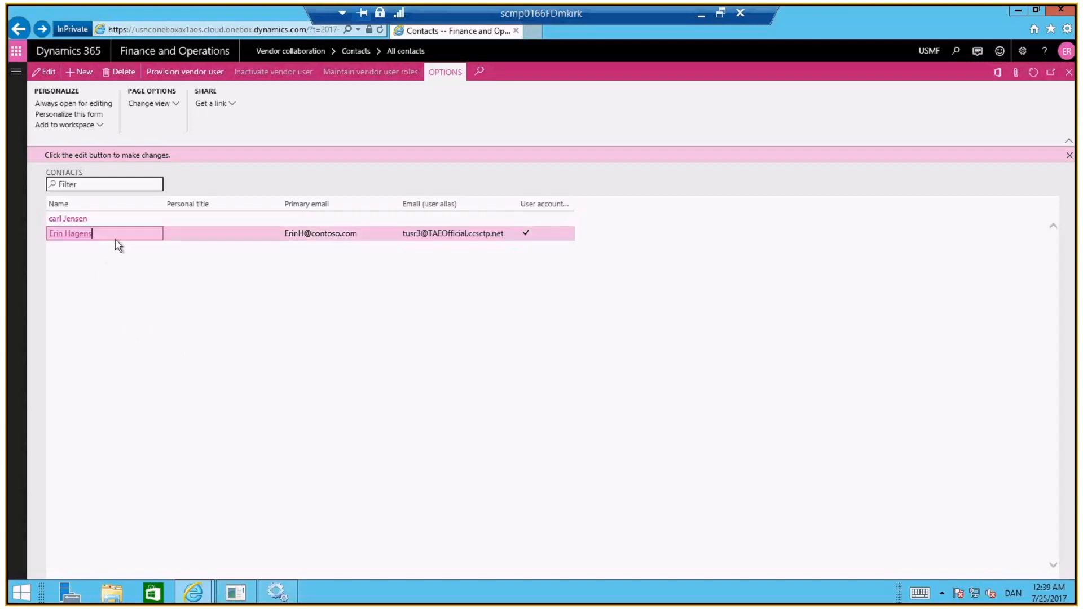
pyautogui.click(242, 219)
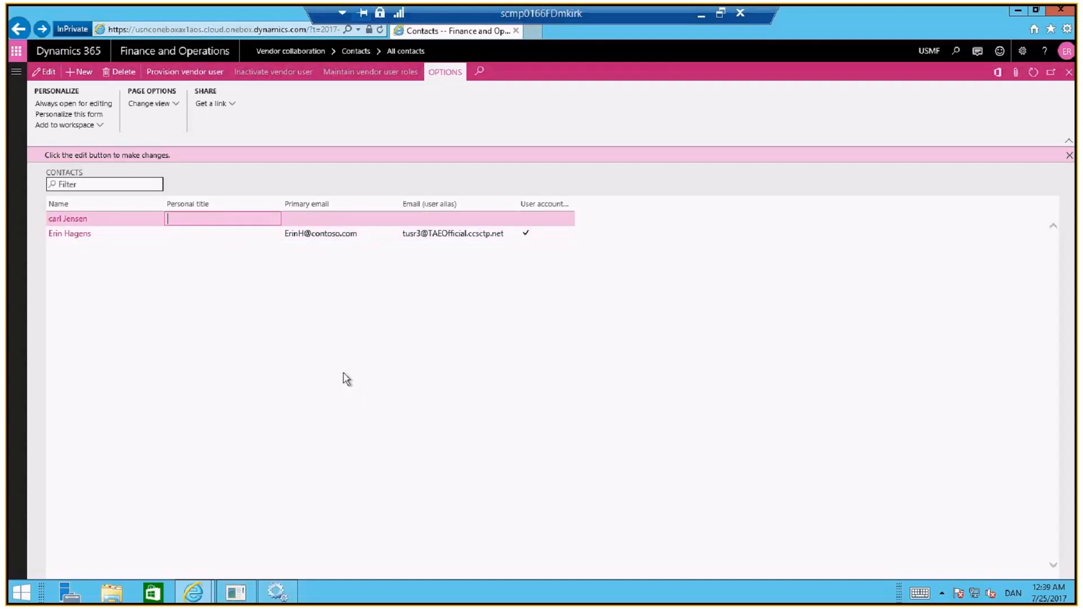
pyautogui.click(721, 13)
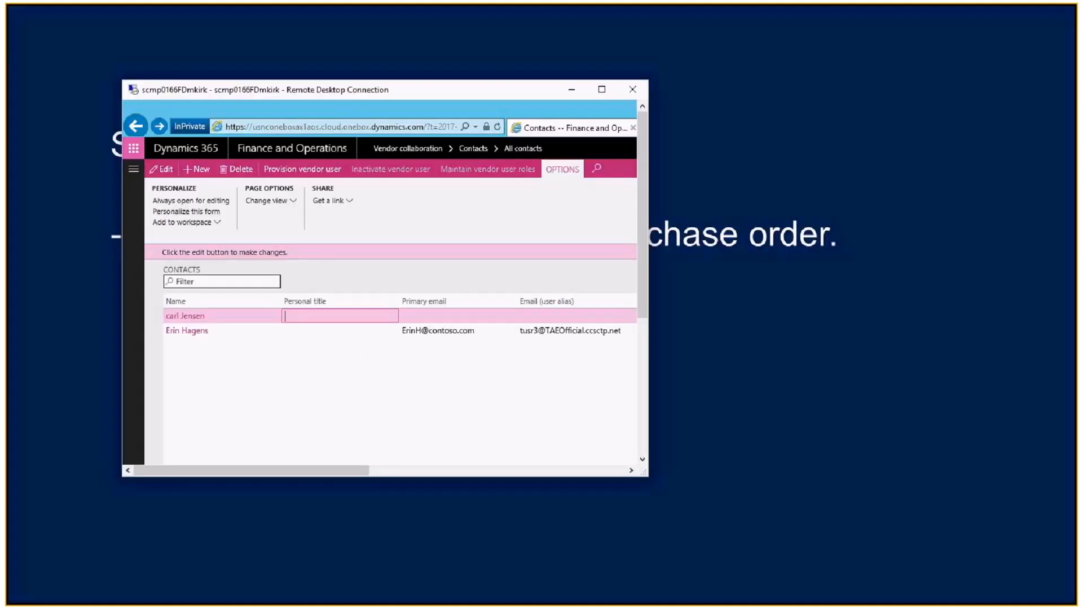
pyautogui.hotkey('alt', 'Tab')
pyautogui.press('Right')
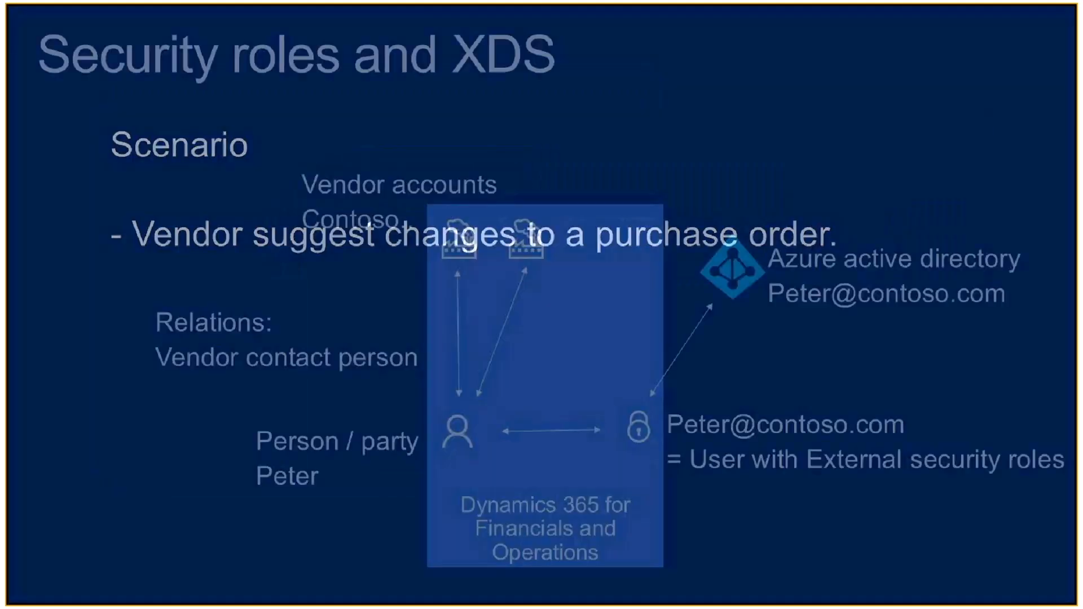
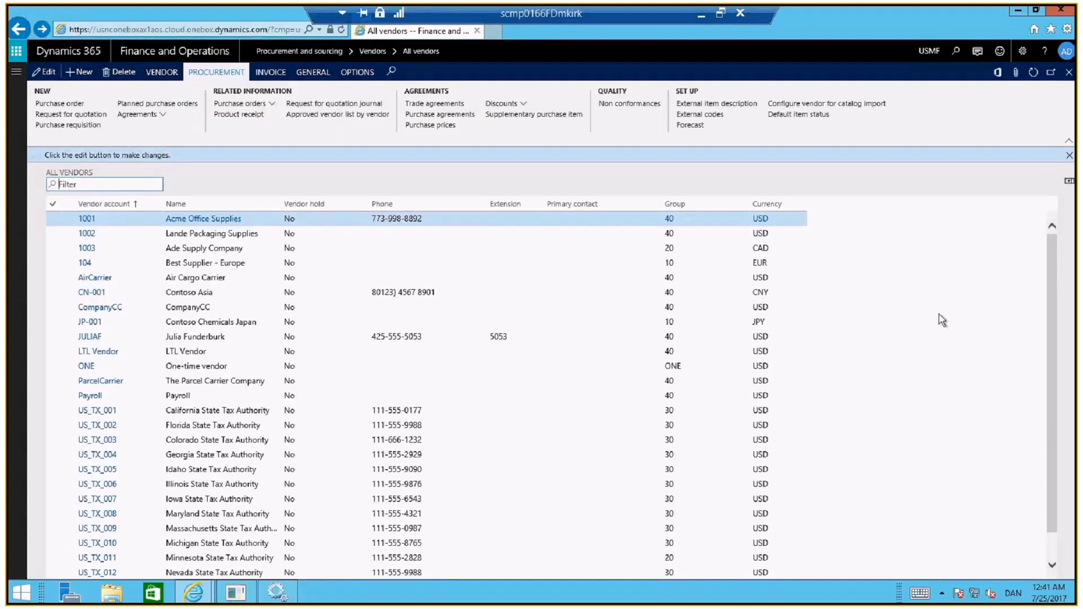
# Open the vendor record of US-104 Fabrikam Supplier from the all vendors list, check its collaboration activation and return to the list
pyautogui.click(1048, 444)
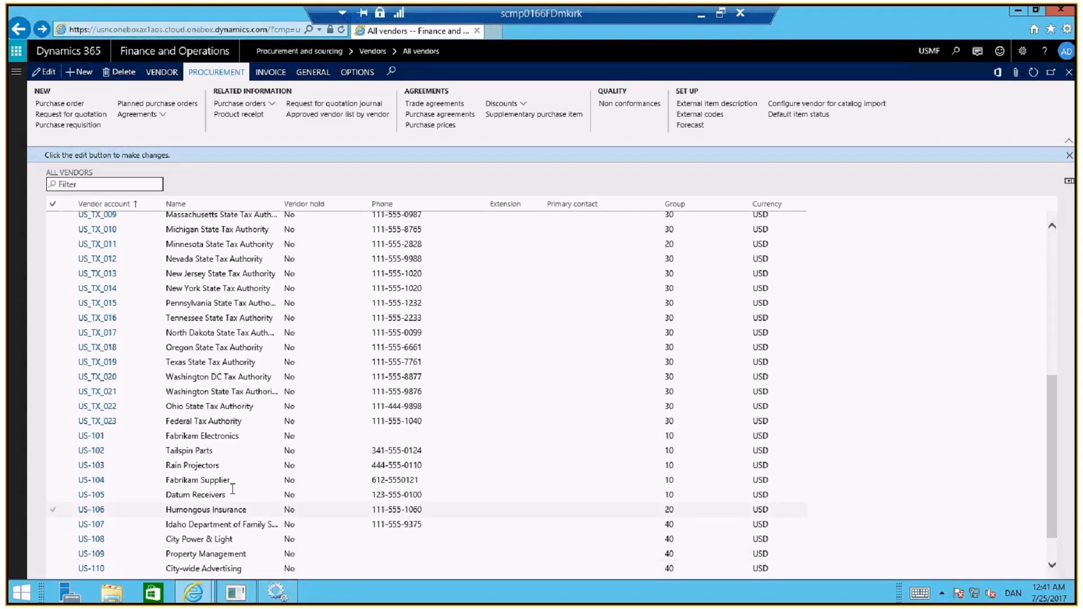
pyautogui.click(217, 480)
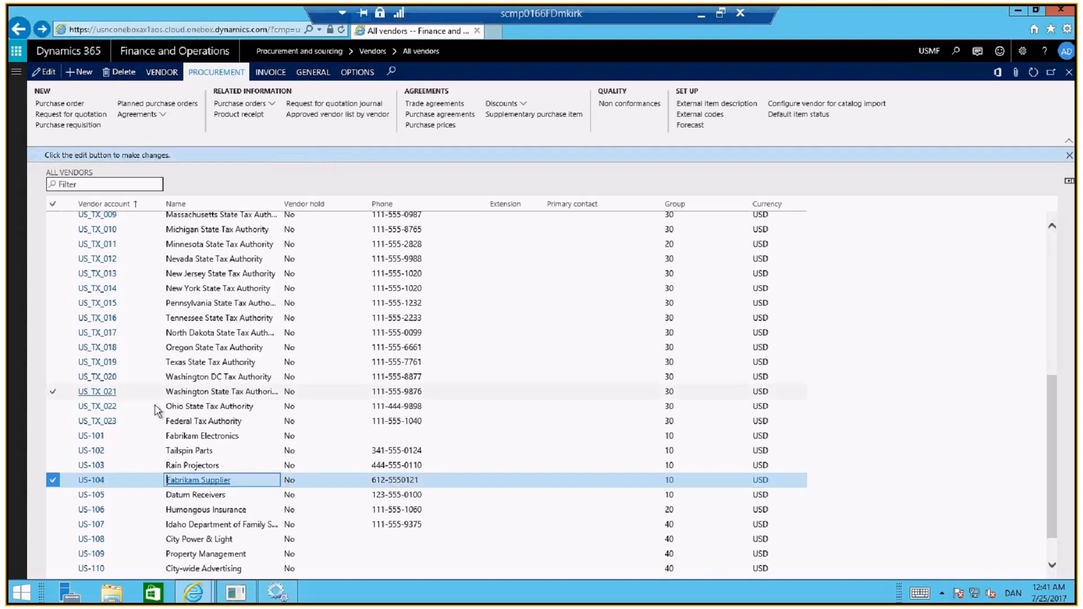
pyautogui.click(88, 483)
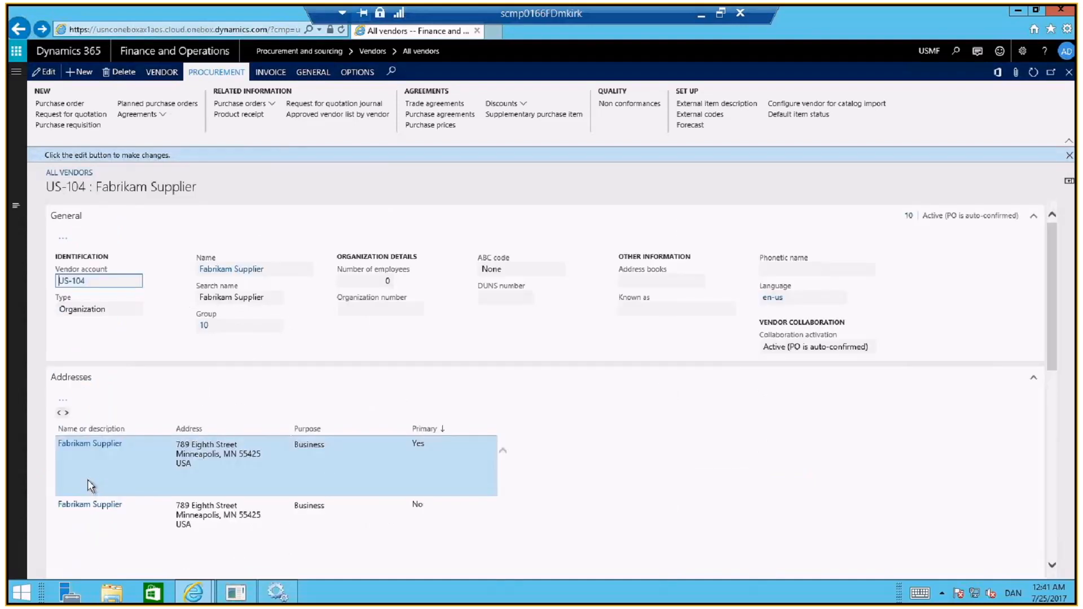
pyautogui.press('Escape')
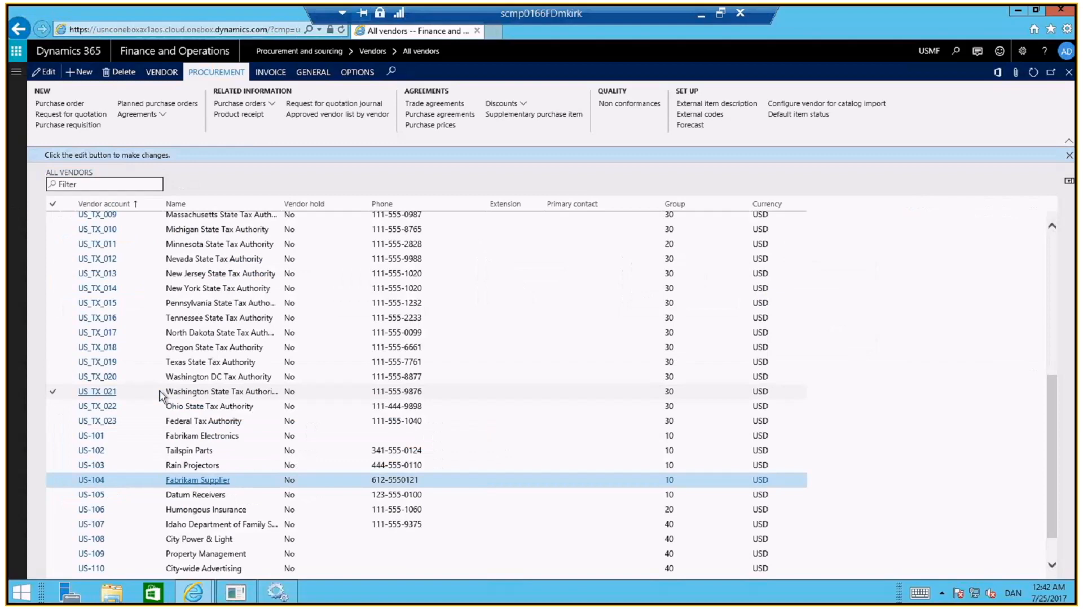
# Open the US-105 Datum Receivers vendor record in edit mode and cancel the editing of its address
pyautogui.click(96, 481)
pyautogui.press('Escape')
pyautogui.click(794, 430)
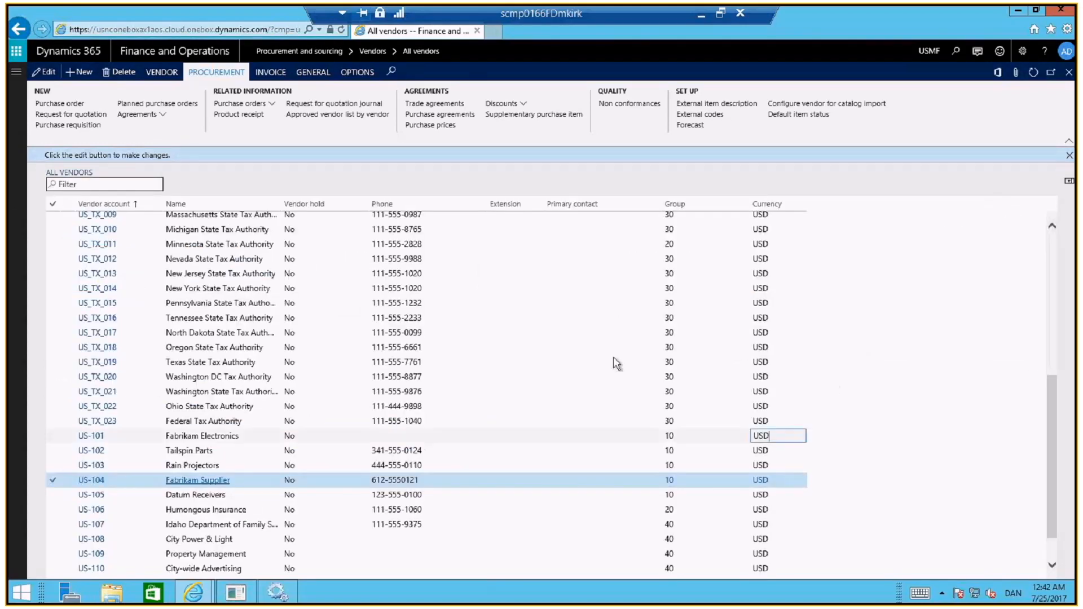
pyautogui.click(46, 77)
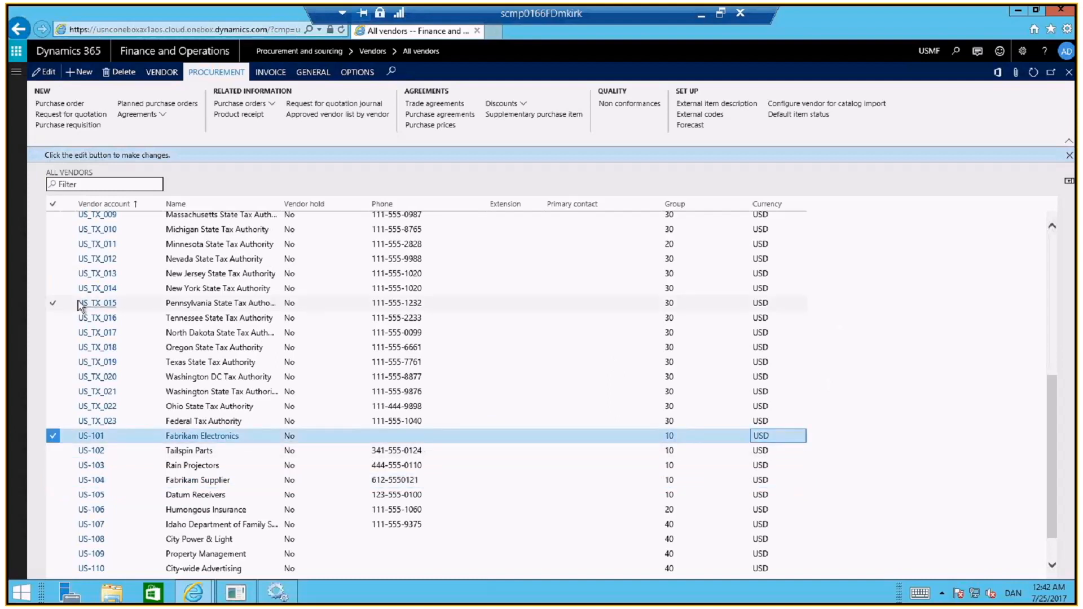
pyautogui.click(93, 491)
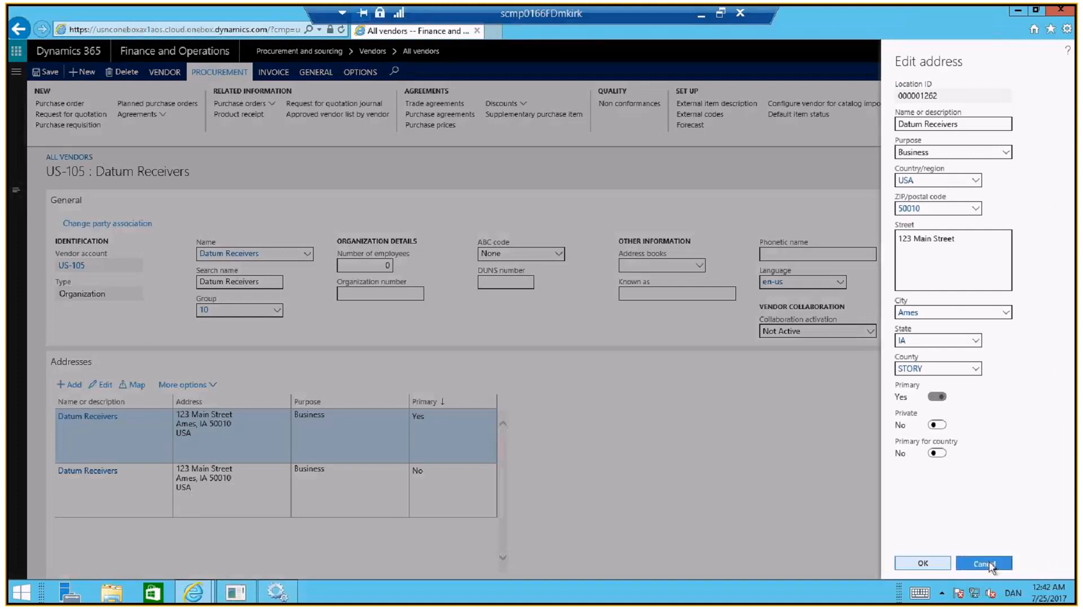
pyautogui.click(54, 322)
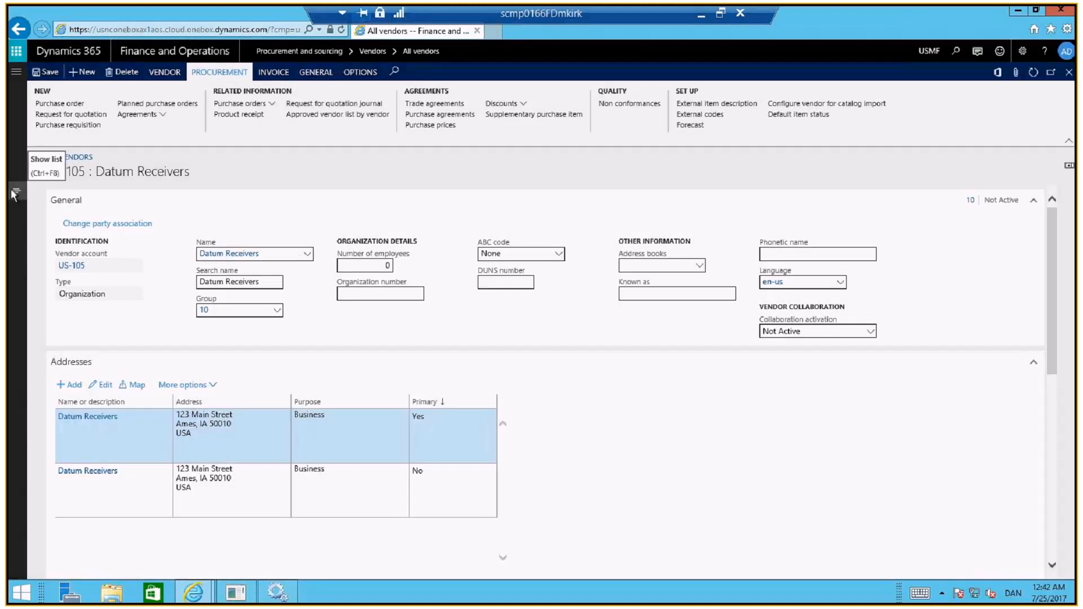
# Switch to the US-104 Fabrikam Supplier record through the vendor list and examine the available Collaboration activation options without changing the setting
pyautogui.click(15, 194)
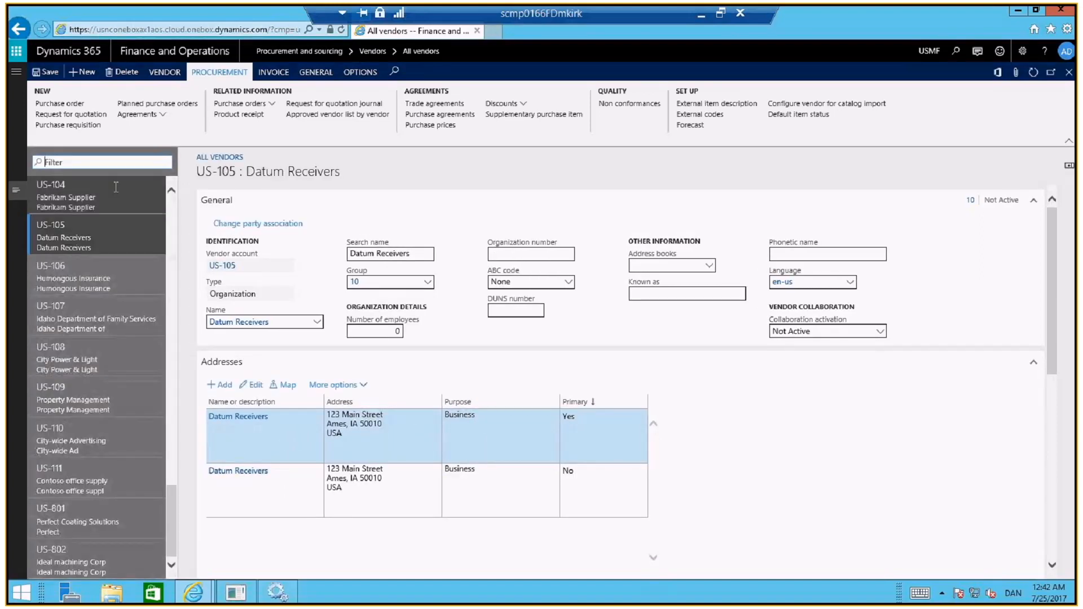
pyautogui.click(116, 187)
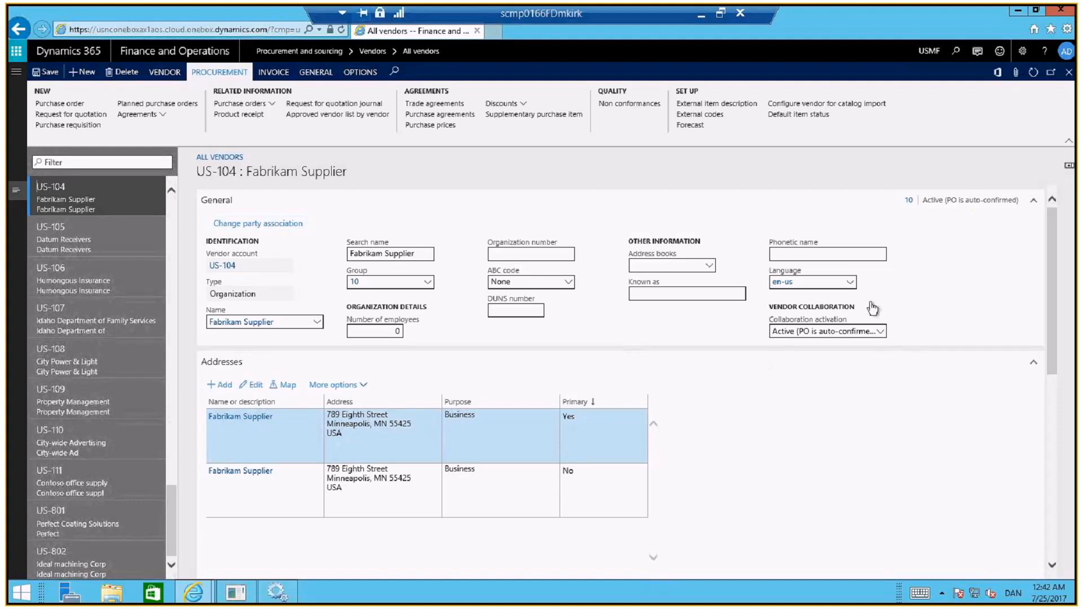
pyautogui.click(883, 336)
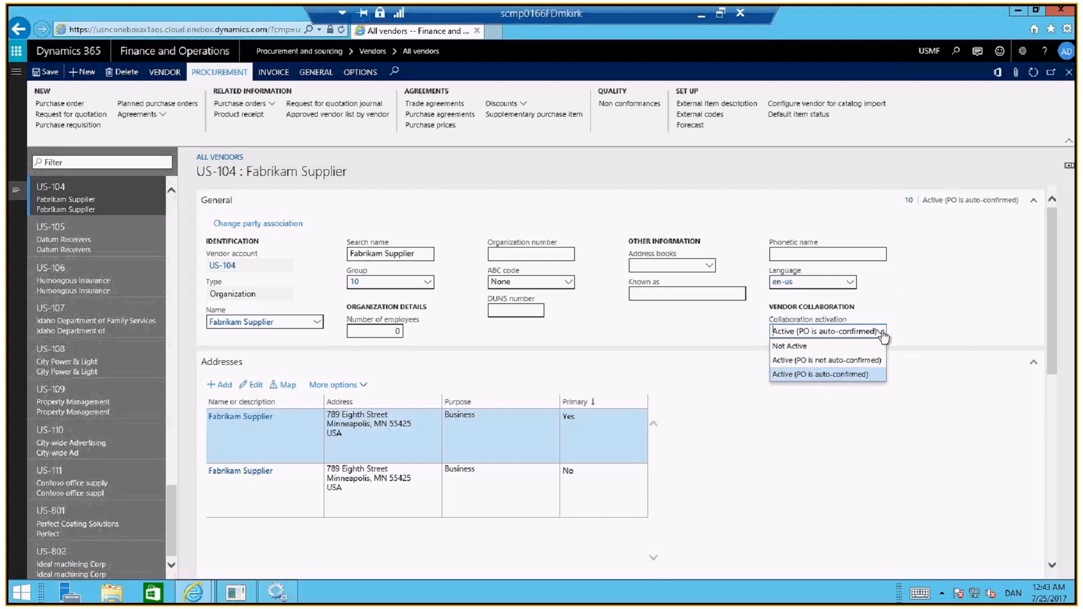
pyautogui.click(942, 271)
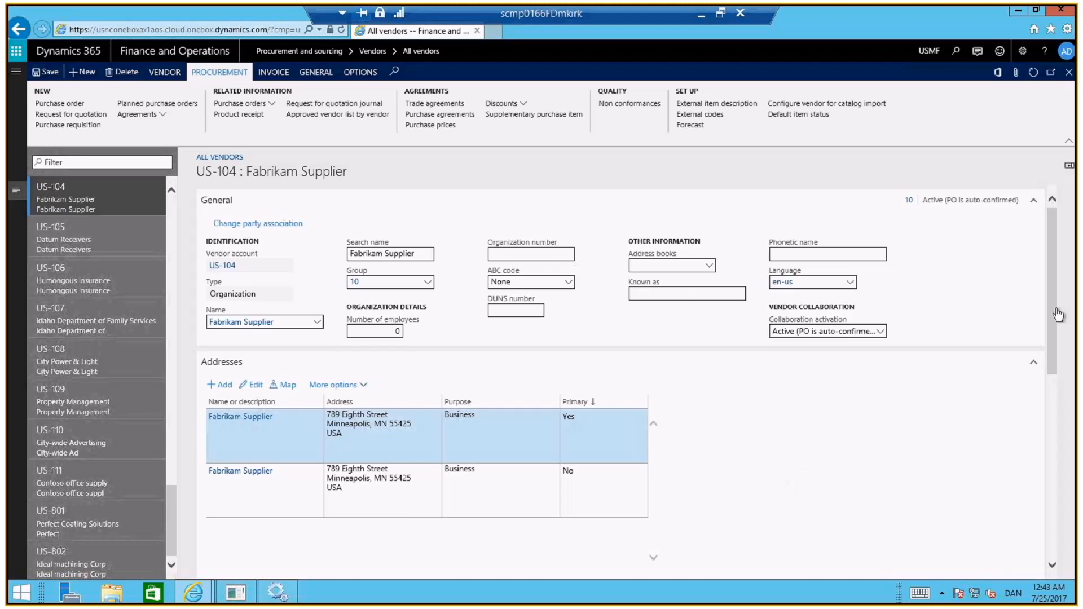
# View the contacts of Fabrikam Supplier and select the contact who has vendor collaboration access
pyautogui.moveTo(1054, 314); pyautogui.dragTo(1049, 286)
pyautogui.click(167, 75)
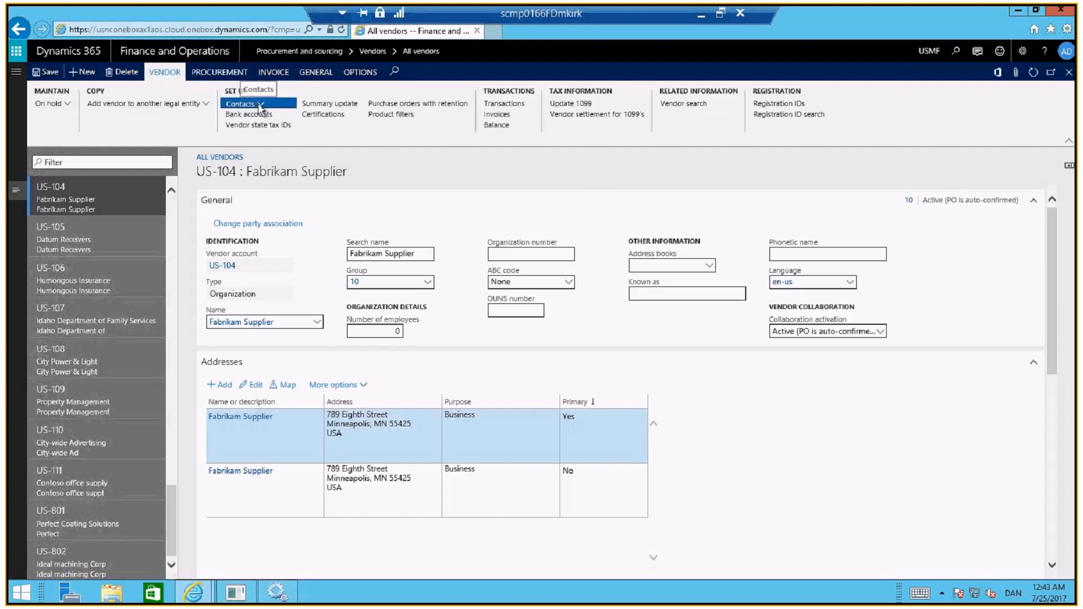
pyautogui.click(260, 107)
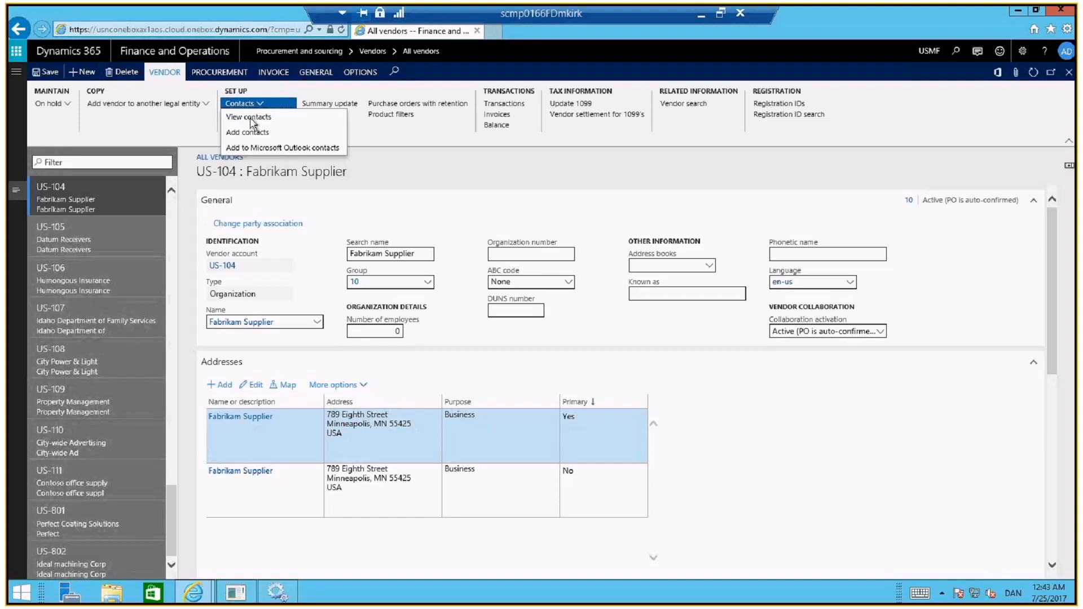
pyautogui.click(257, 119)
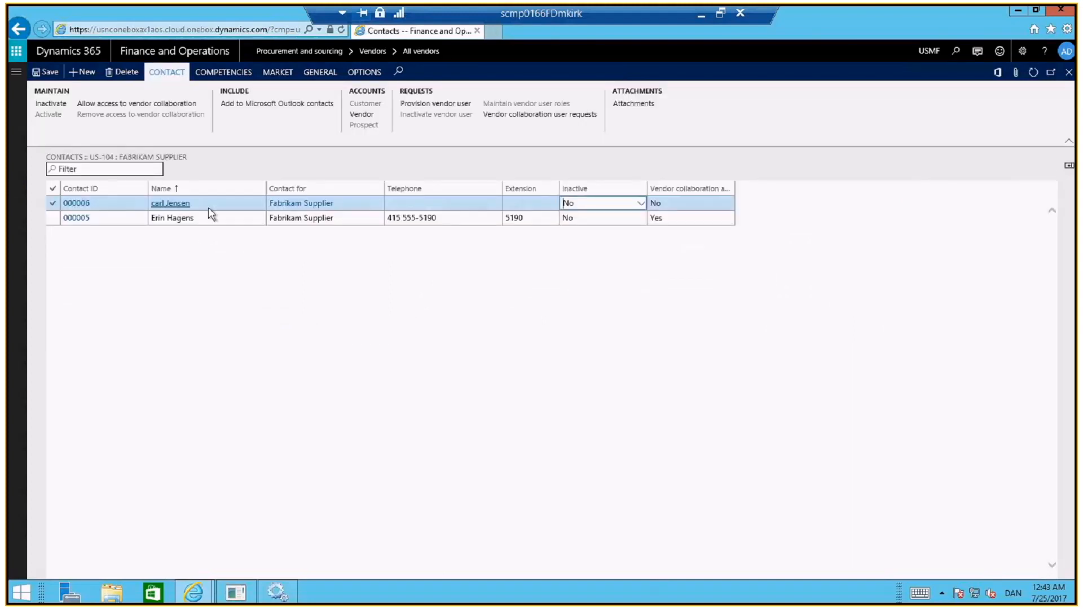
pyautogui.click(209, 218)
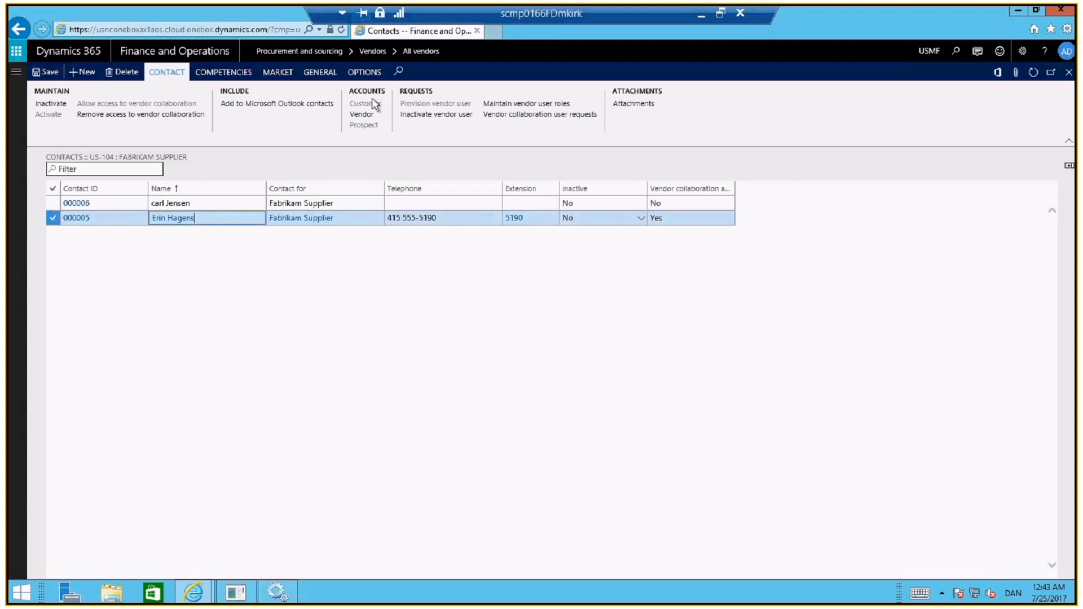
# Duplicate the contacts page in a second browser tab and open the System administration Users page there by searching for "user"
pyautogui.rightClick(418, 32)
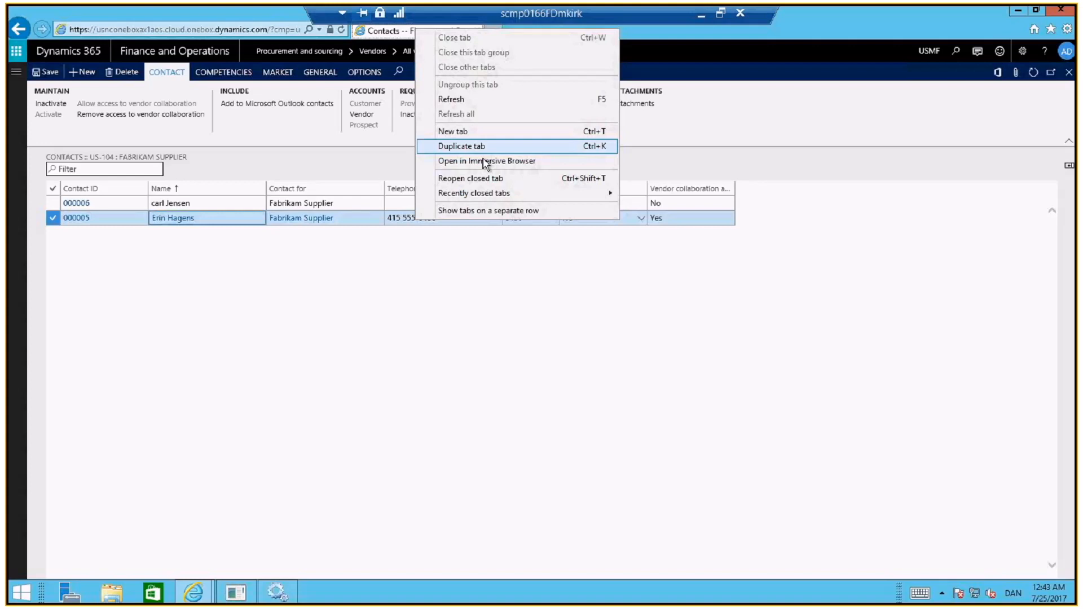
pyautogui.click(474, 147)
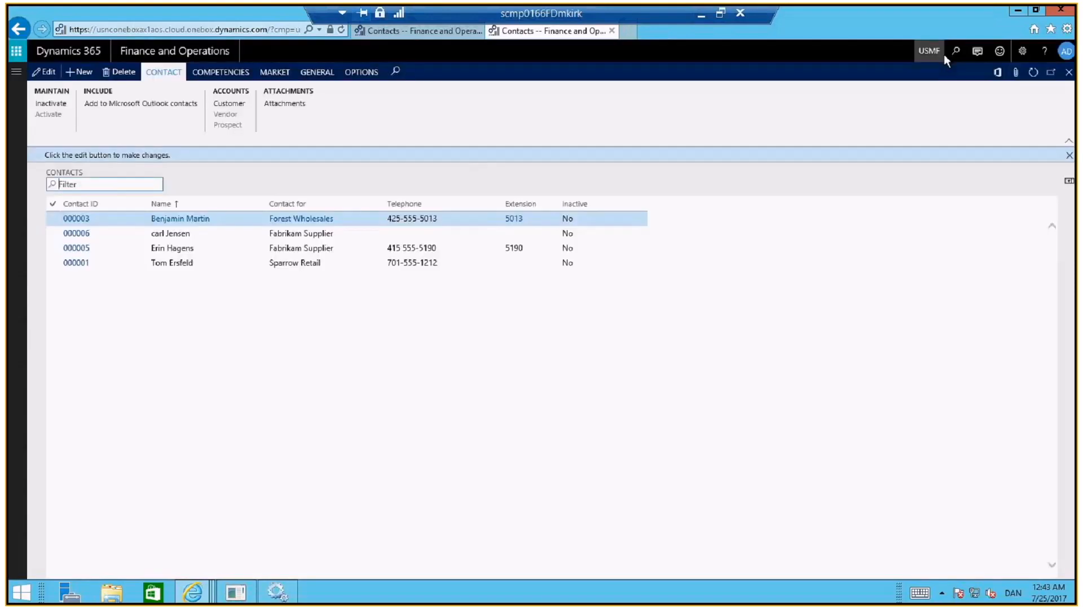
pyautogui.click(957, 52)
pyautogui.write('us')
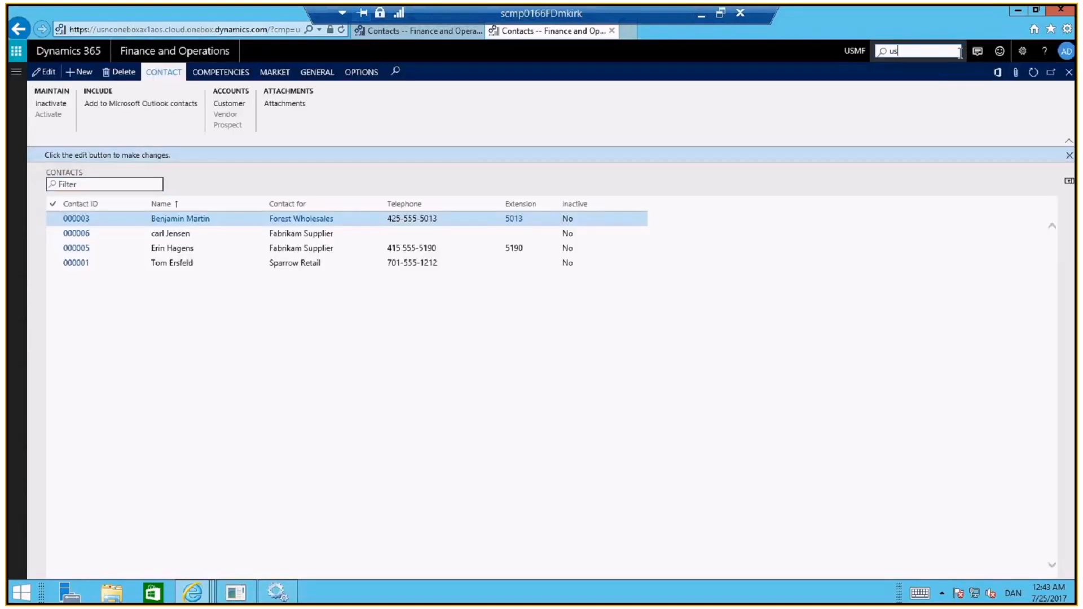
pyautogui.write('er')
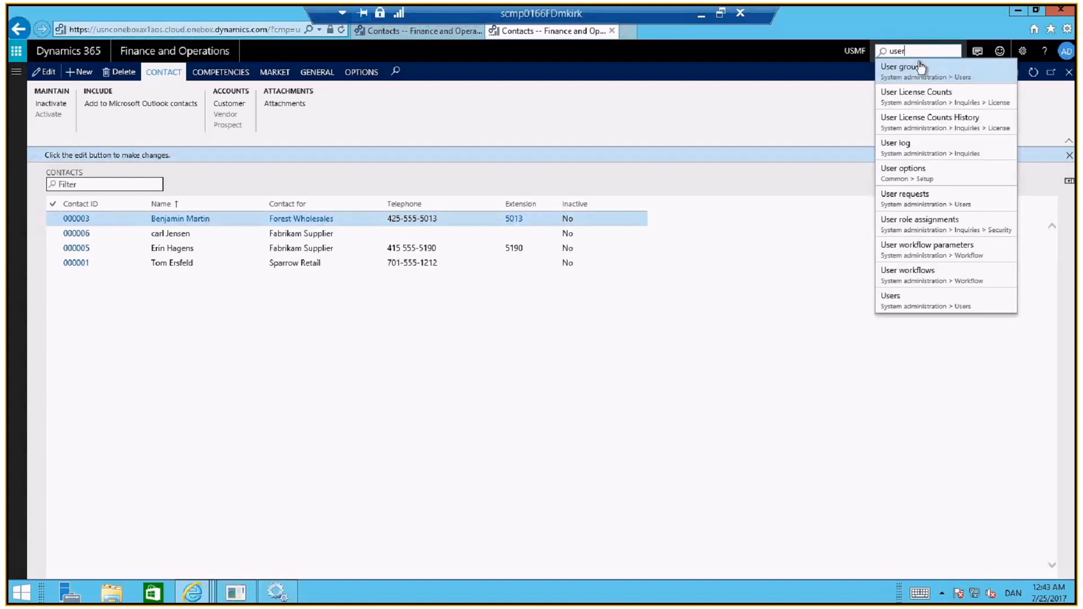
pyautogui.click(918, 303)
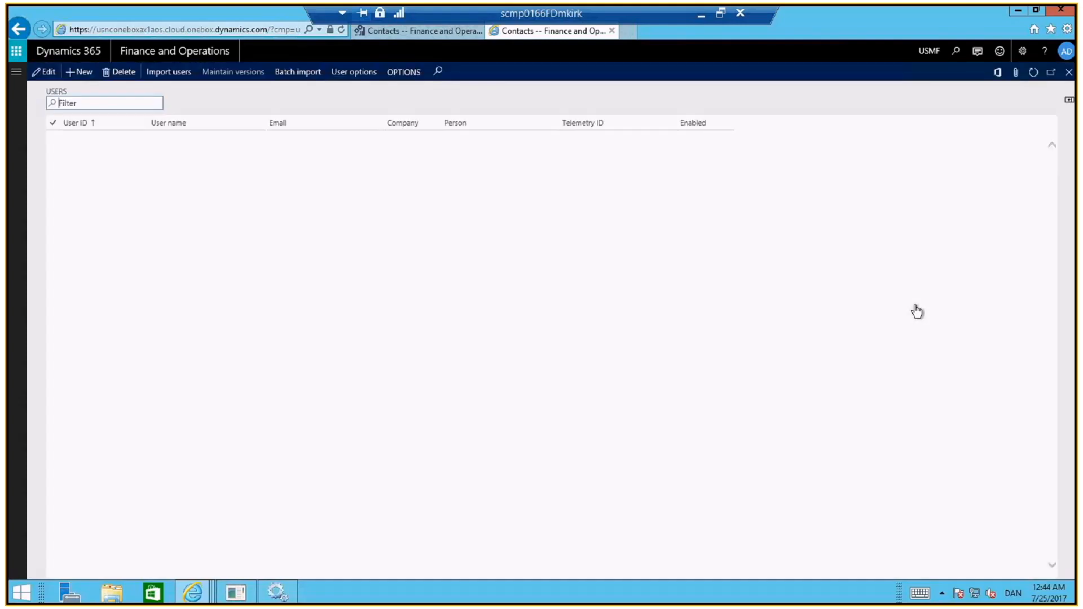
# Filter the users by email with "tu", open the vendor contact's user record and examine the Vendor (external) and Vendor admin (external) roles
pyautogui.write('tu')
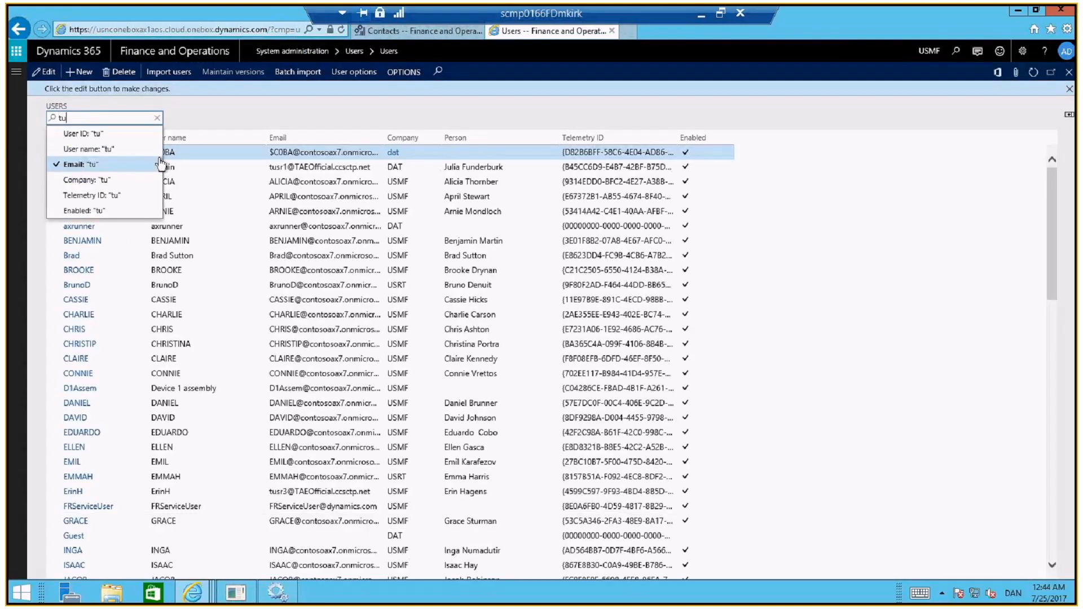
pyautogui.click(111, 167)
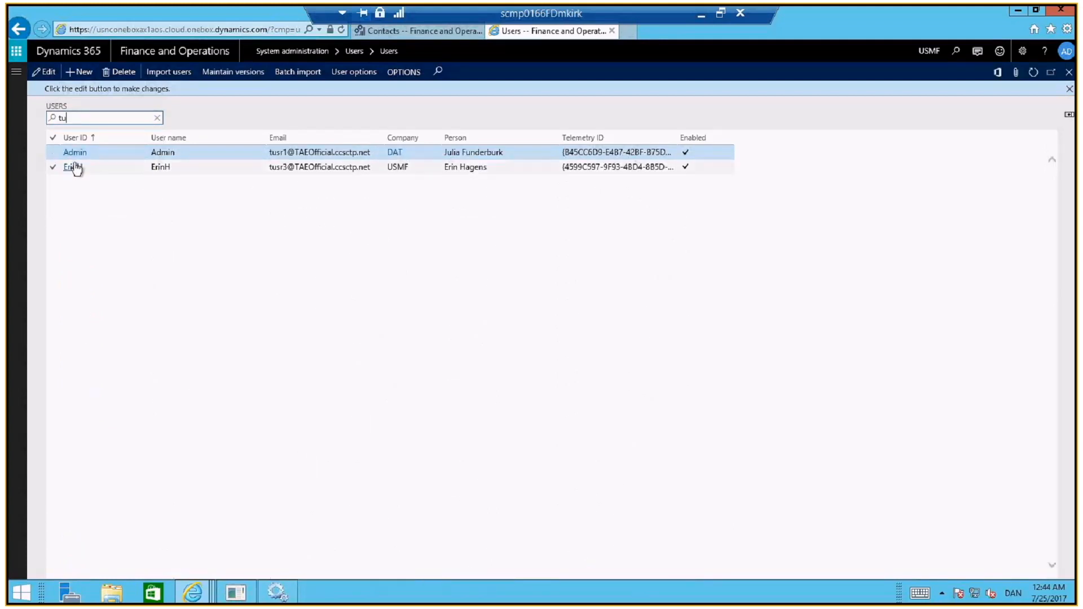
pyautogui.click(73, 169)
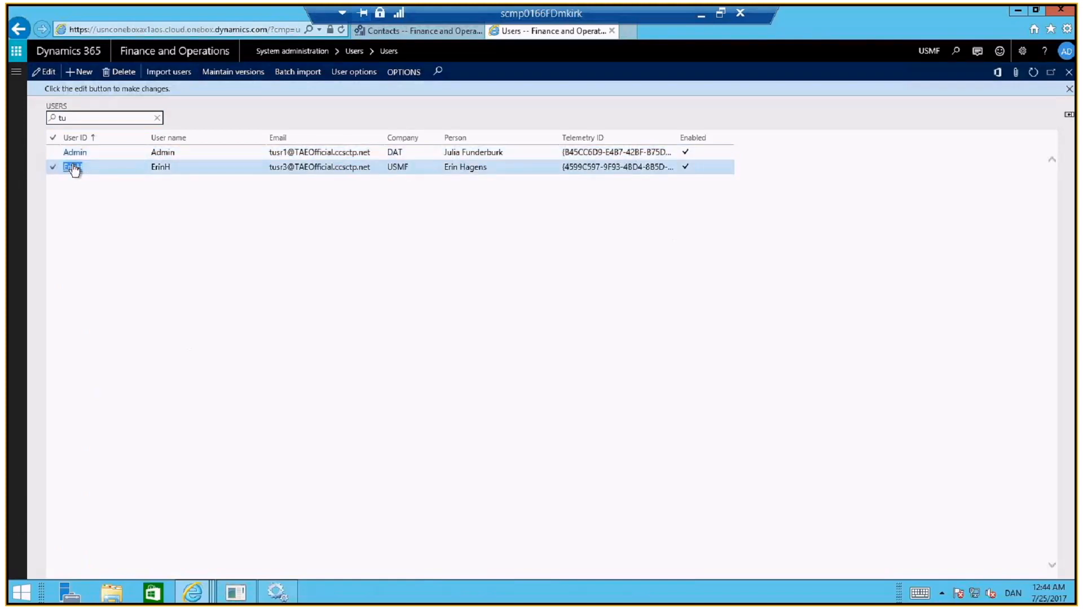
pyautogui.click(73, 168)
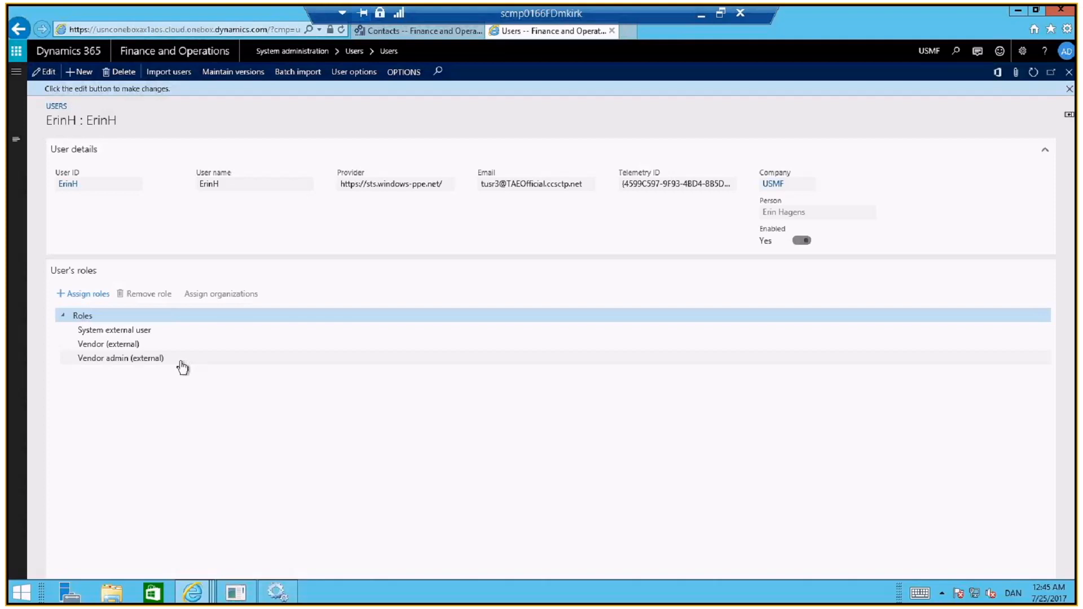
pyautogui.click(176, 344)
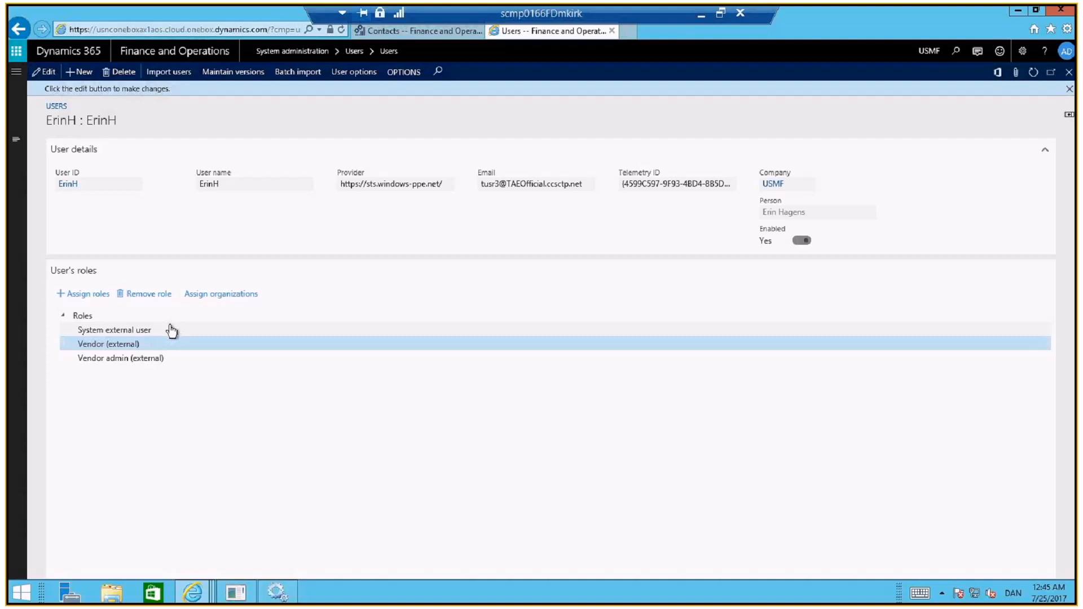
pyautogui.click(174, 359)
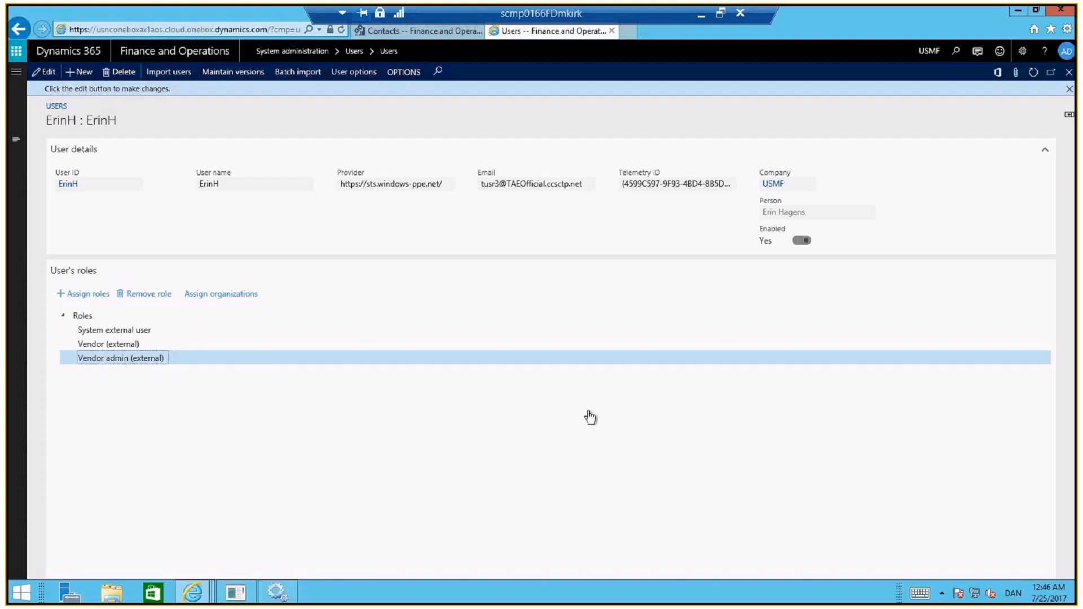
# Return to Fabrikam Supplier's contacts and start a Provision vendor user request for the contact without vendor collaboration access
pyautogui.hotkey('alt', 'Tab')
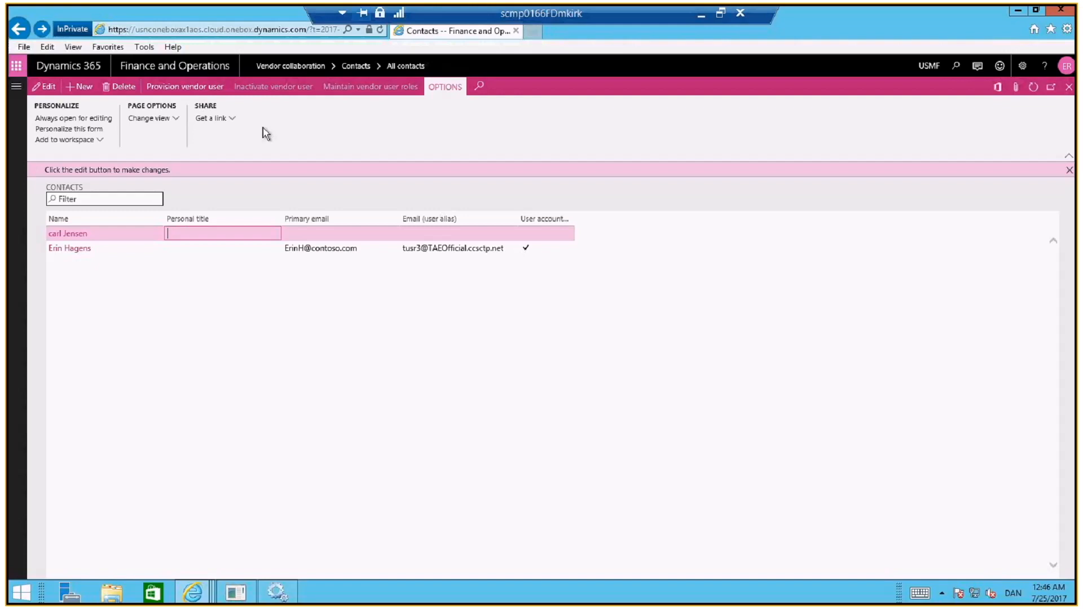
pyautogui.hotkey('alt', 'Tab')
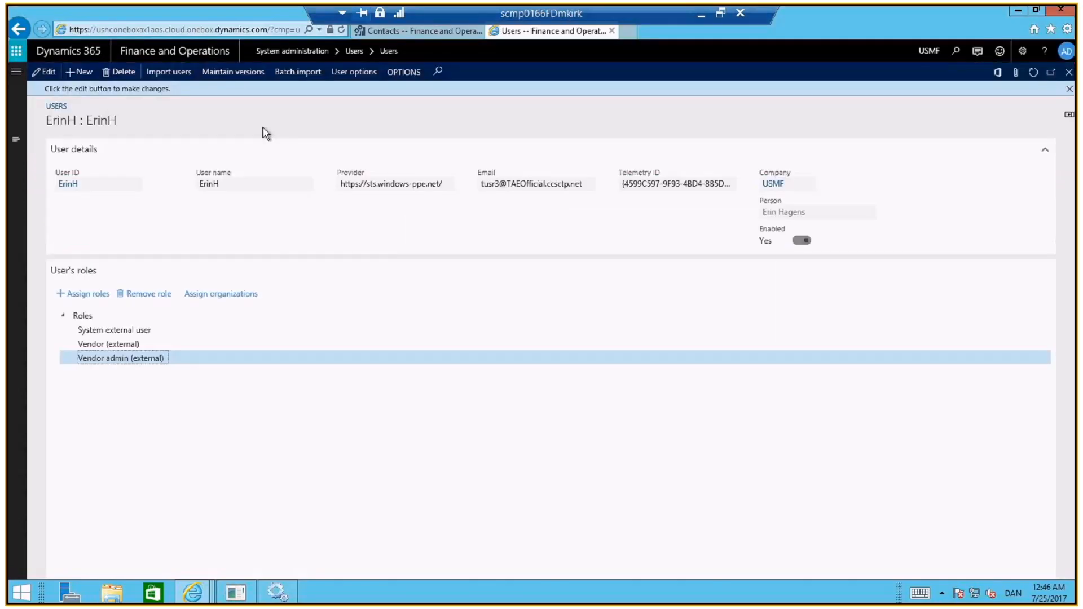
pyautogui.click(420, 30)
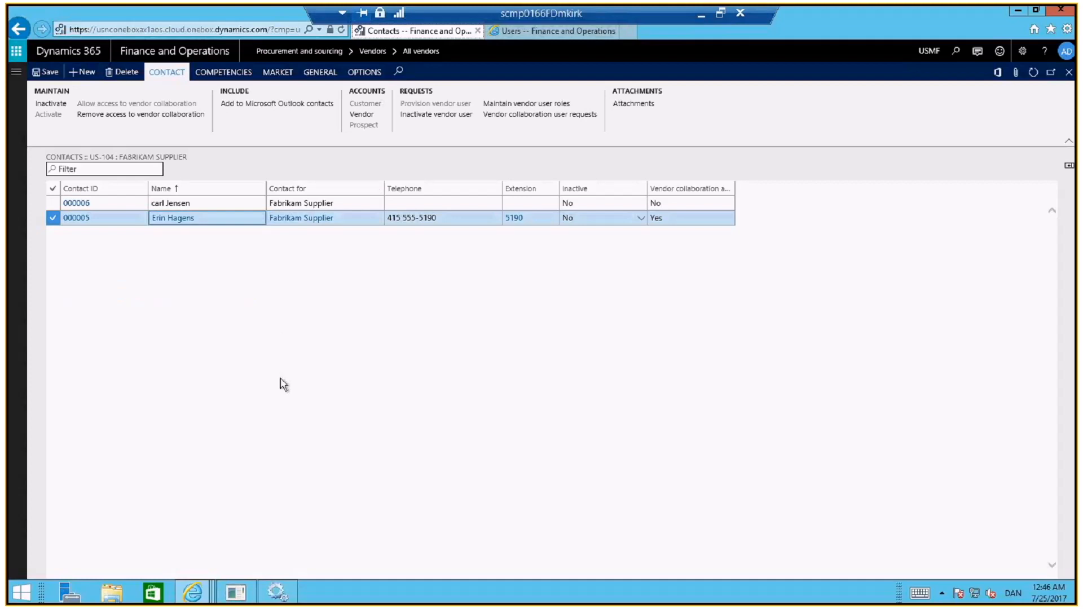
pyautogui.click(224, 204)
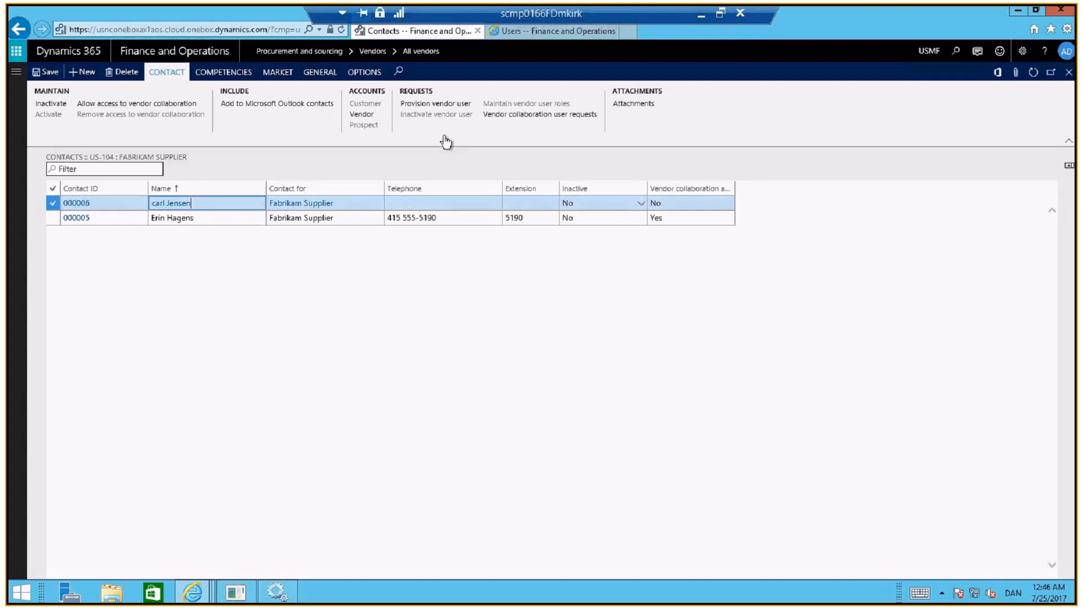
pyautogui.click(446, 104)
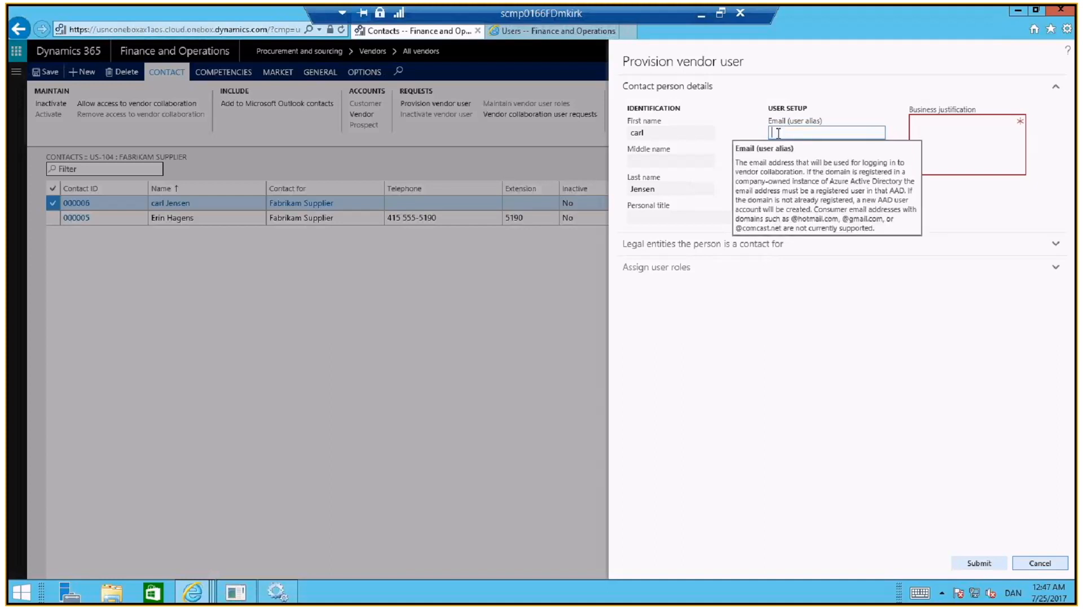
# Enter the contact's email address as the user alias in the provisioning request, keeping the contact person details expanded
pyautogui.click(856, 93)
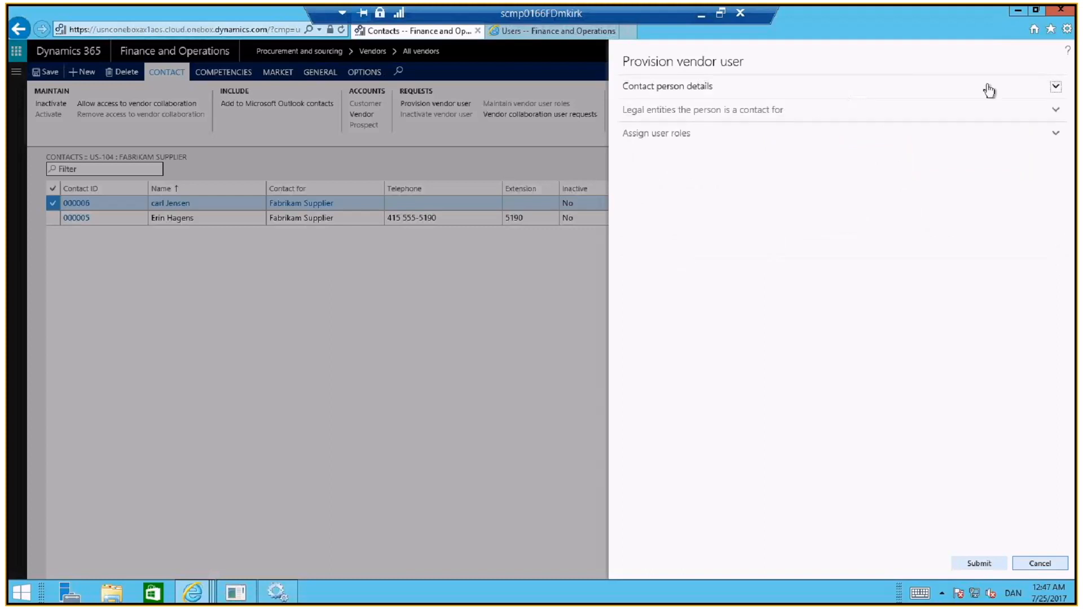
pyautogui.click(1052, 88)
# Enter "new contact" as the business justification and allow vendor collaboration access for the Fabrikam Supplier legal entity in the provisioning request
pyautogui.click(1055, 247)
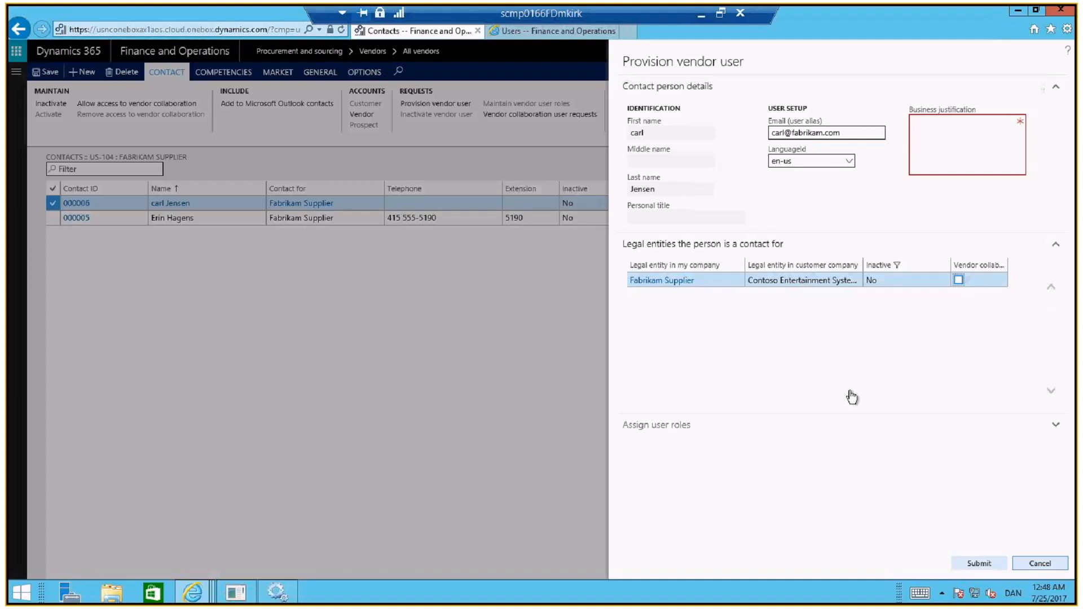
pyautogui.click(932, 142)
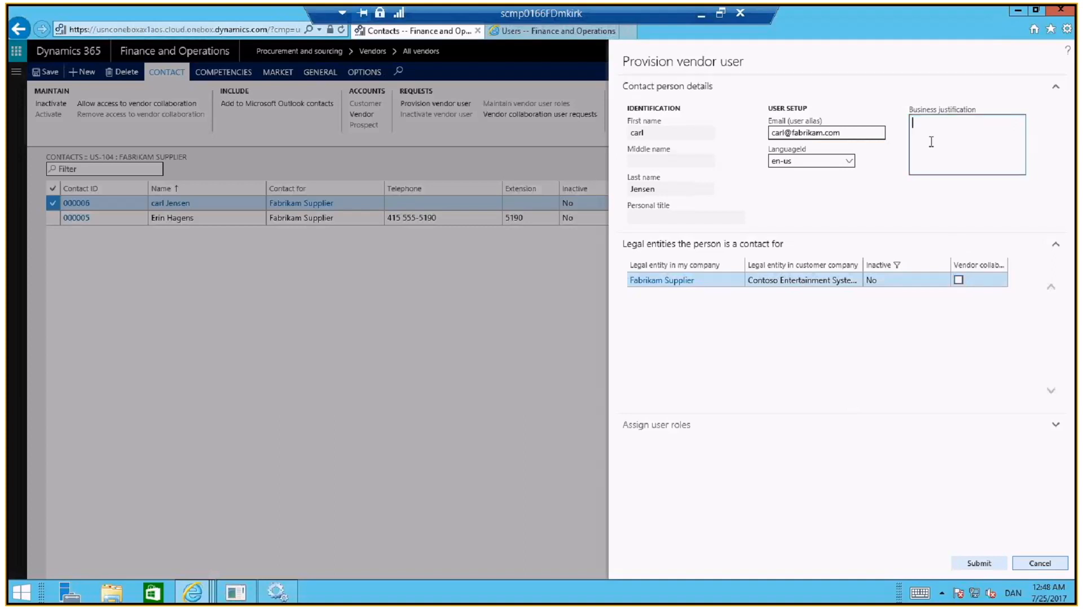
pyautogui.write('new contact')
pyautogui.click(959, 280)
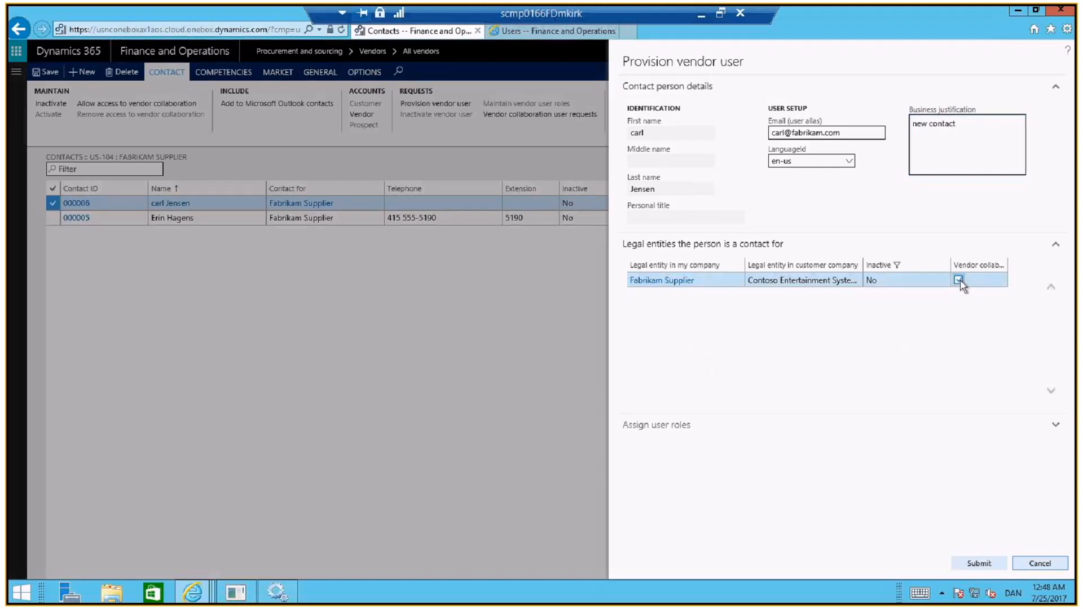
# Assign the role that maintains vendor documents and responds to vendor inquiries, with the role descriptions widened, and submit the provisioning request
pyautogui.click(671, 431)
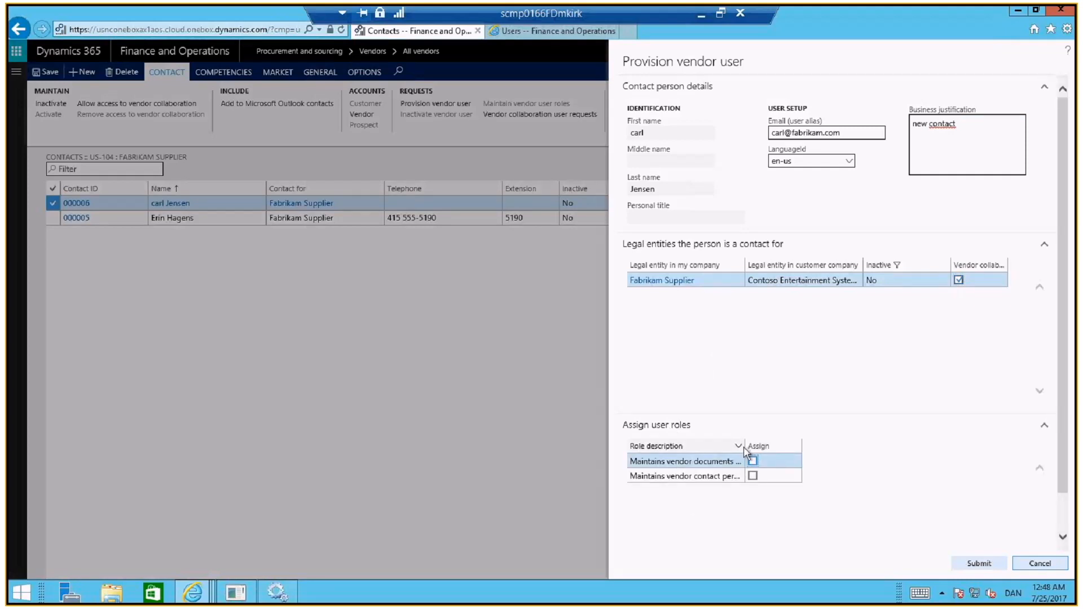
pyautogui.moveTo(745, 452); pyautogui.dragTo(941, 440)
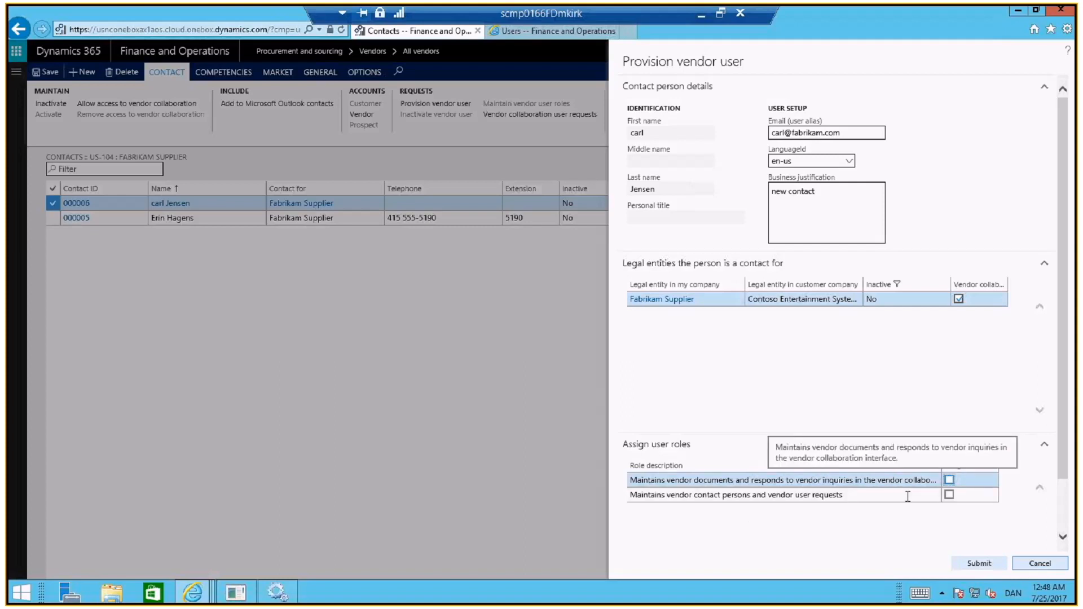
pyautogui.click(949, 479)
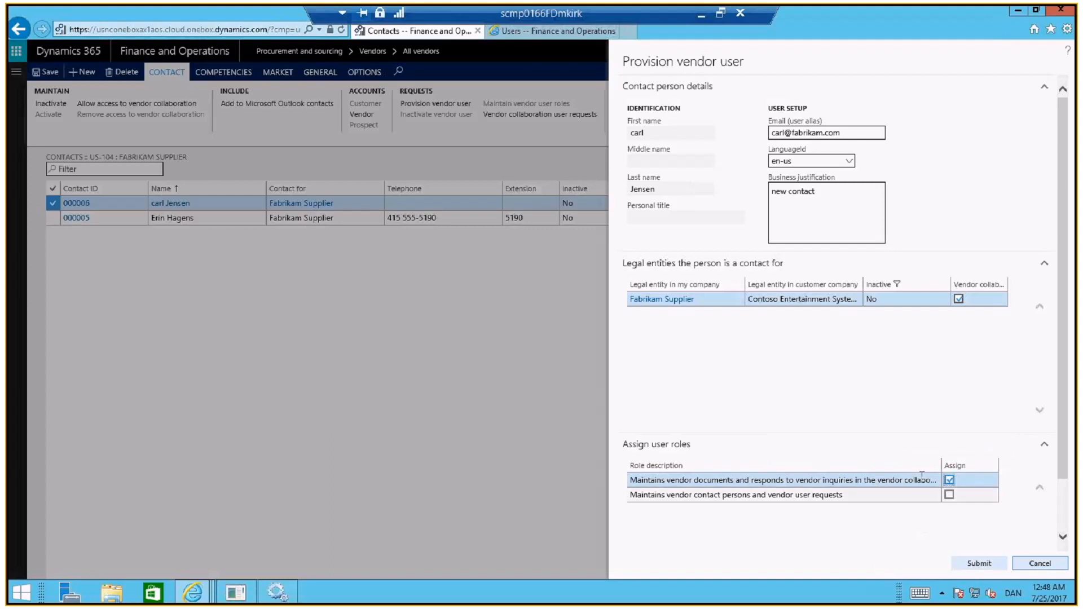
pyautogui.click(986, 568)
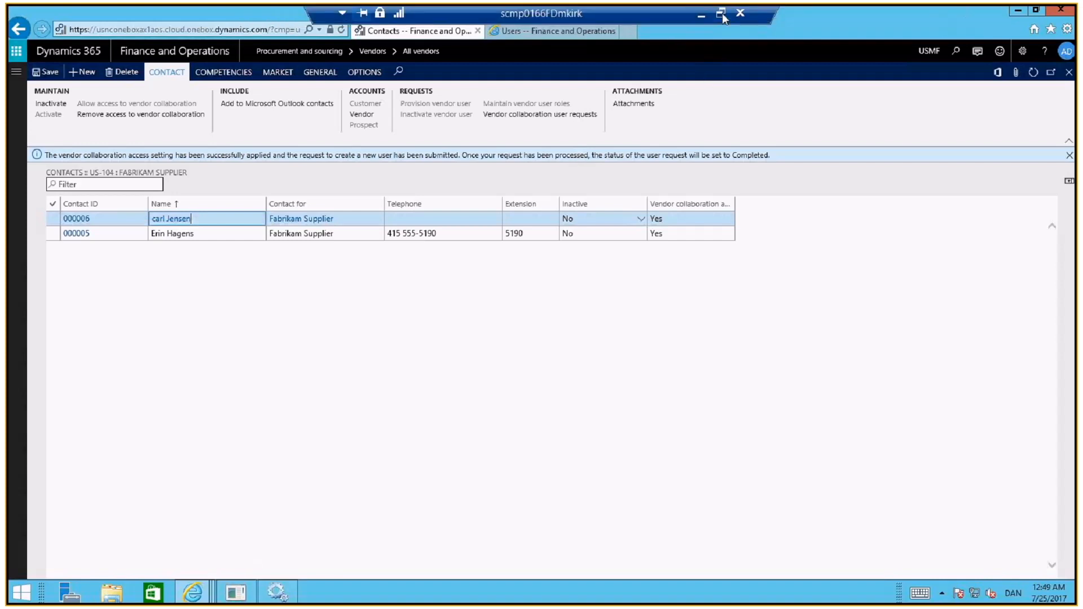
# Take the remote desktop session out of full screen and switch to the PowerPoint slide show on vendor user provisioning
pyautogui.click(722, 14)
pyautogui.hotkey('alt', 'Tab')
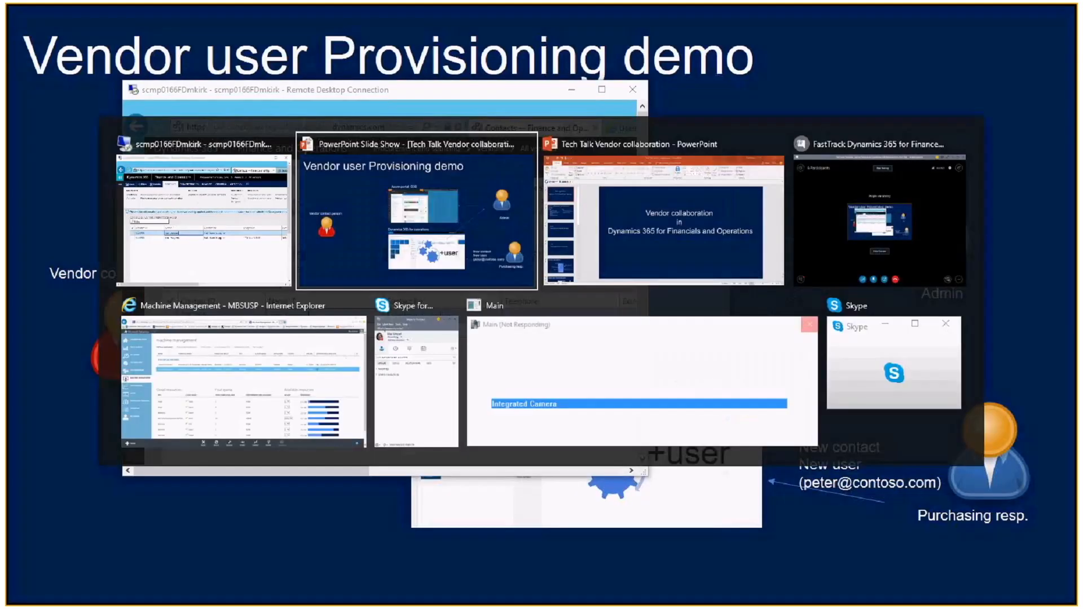
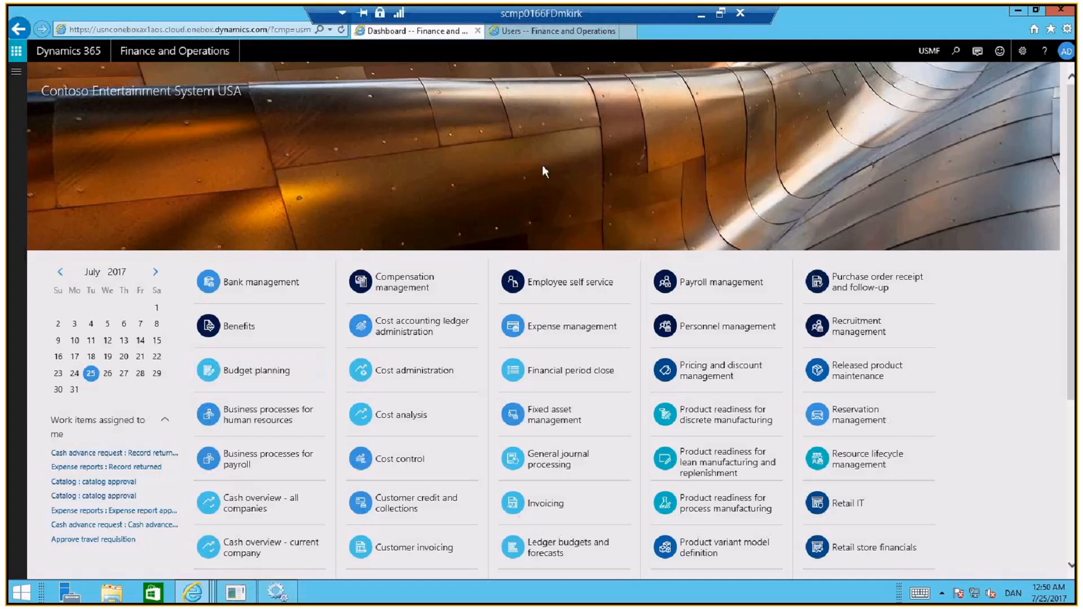
# Switch to Windows Services, restart the Microsoft Dynamics 365 Unified Operations: Batch Management Service, and return to the browser
pyautogui.click(277, 594)
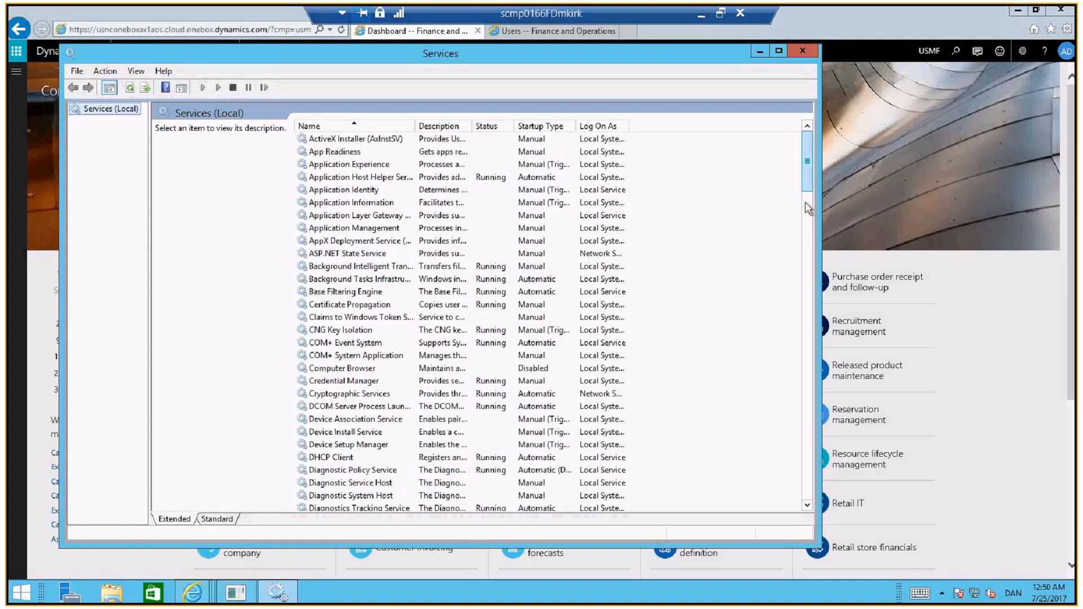
pyautogui.scroll(-15, 385, 412)
pyautogui.click(385, 407)
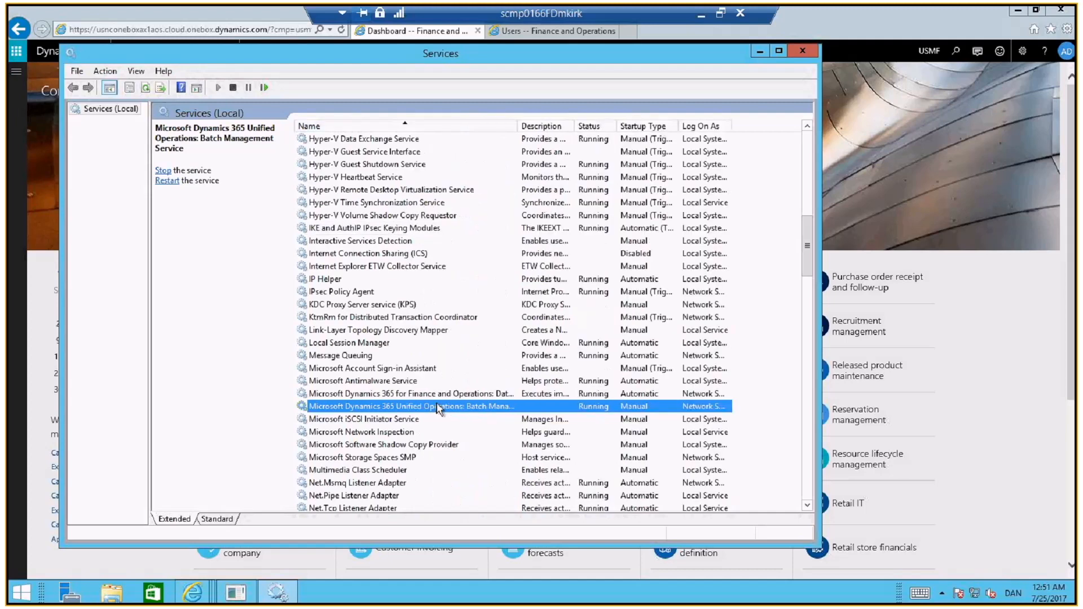
pyautogui.click(168, 182)
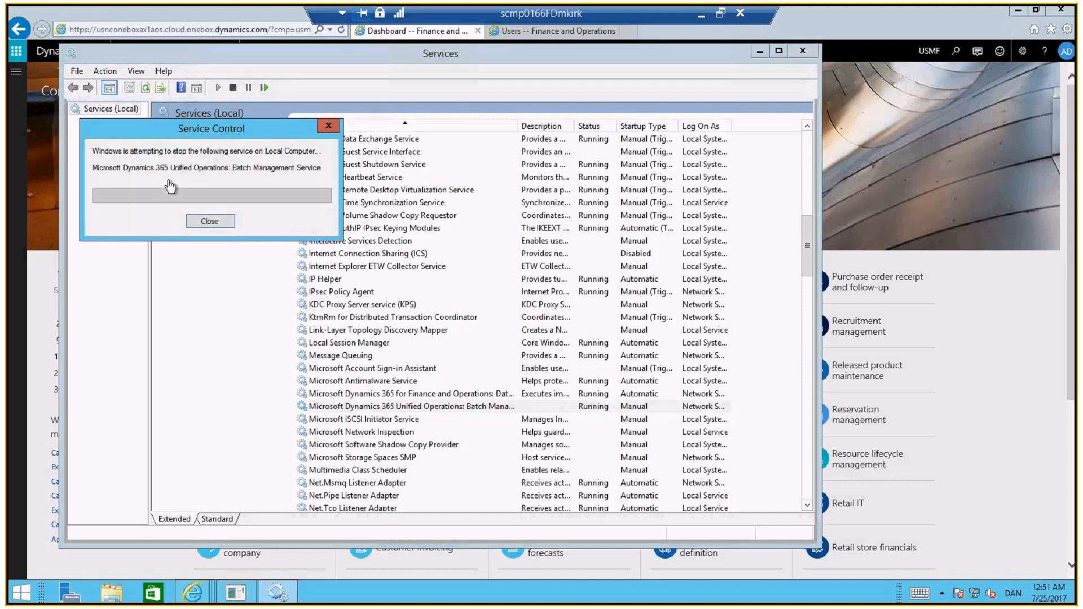
pyautogui.hotkey('alt', 'Tab')
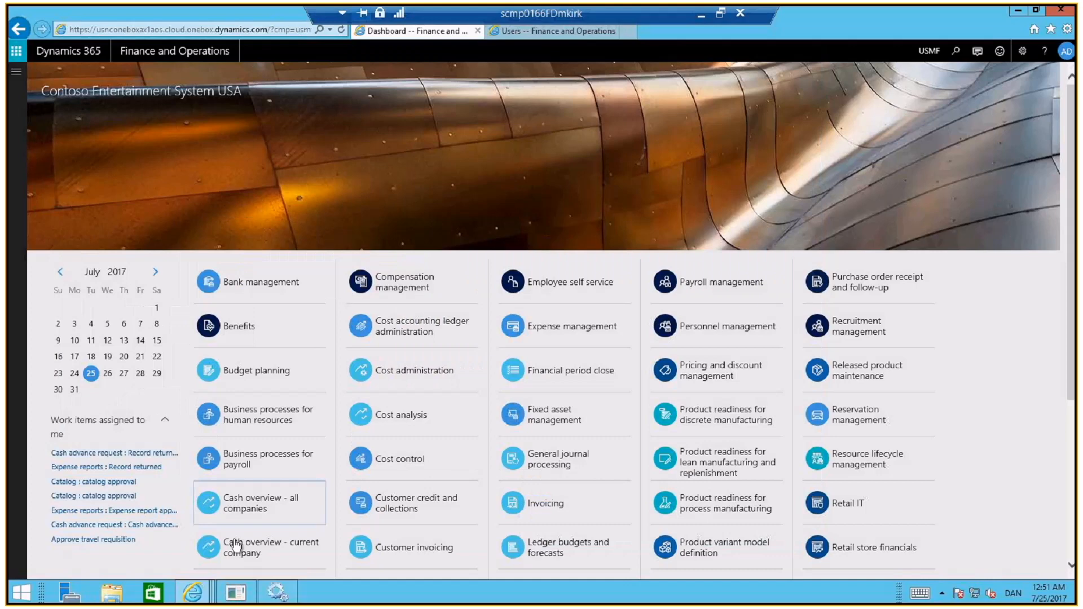
# Switch to the workflow editor, examine the vendor user request workflow from Start to End, and minimize the editor
pyautogui.click(235, 593)
pyautogui.scroll(3, 861, 243)
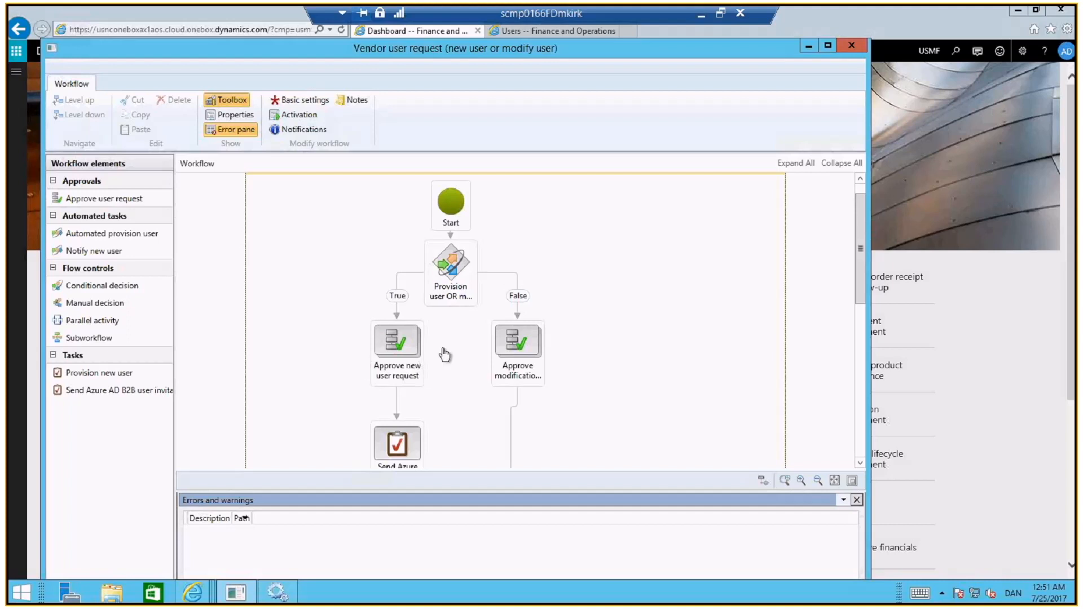
pyautogui.moveTo(862, 244); pyautogui.dragTo(867, 299)
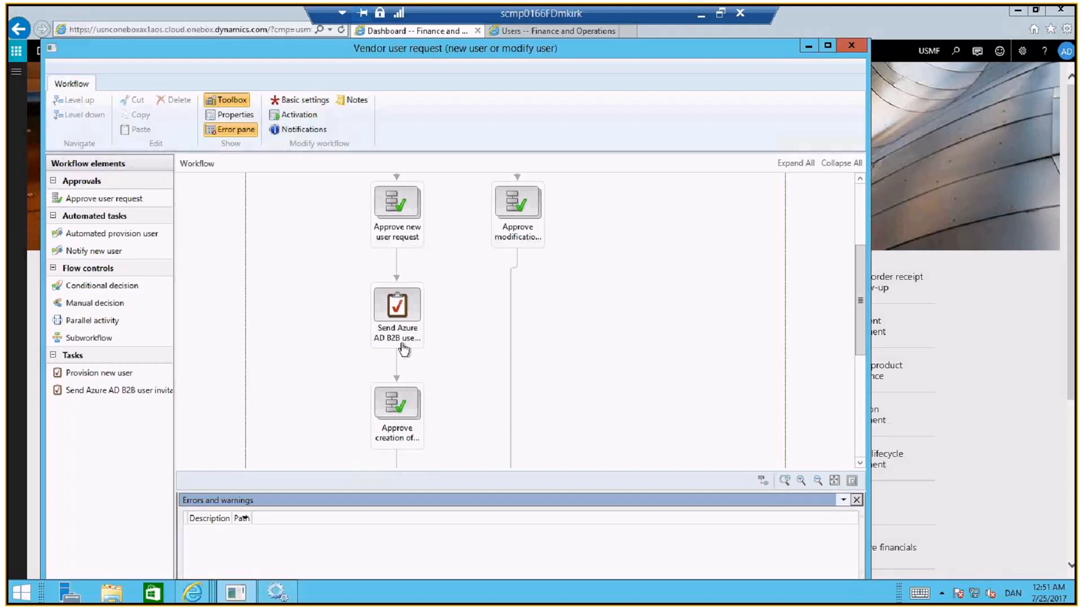
pyautogui.moveTo(858, 303); pyautogui.dragTo(860, 338)
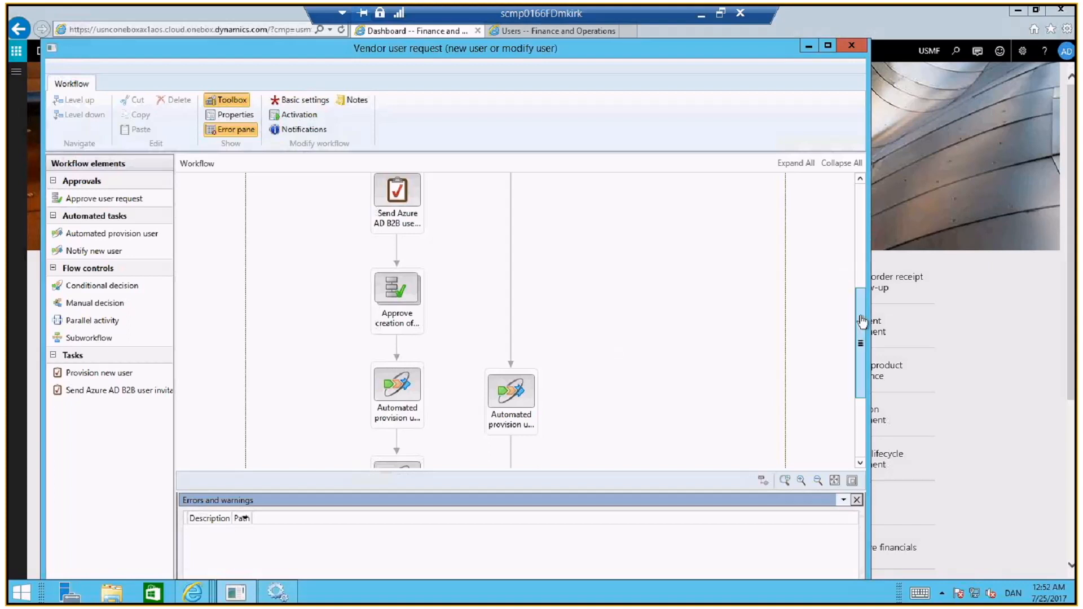
pyautogui.moveTo(862, 322); pyautogui.dragTo(861, 374)
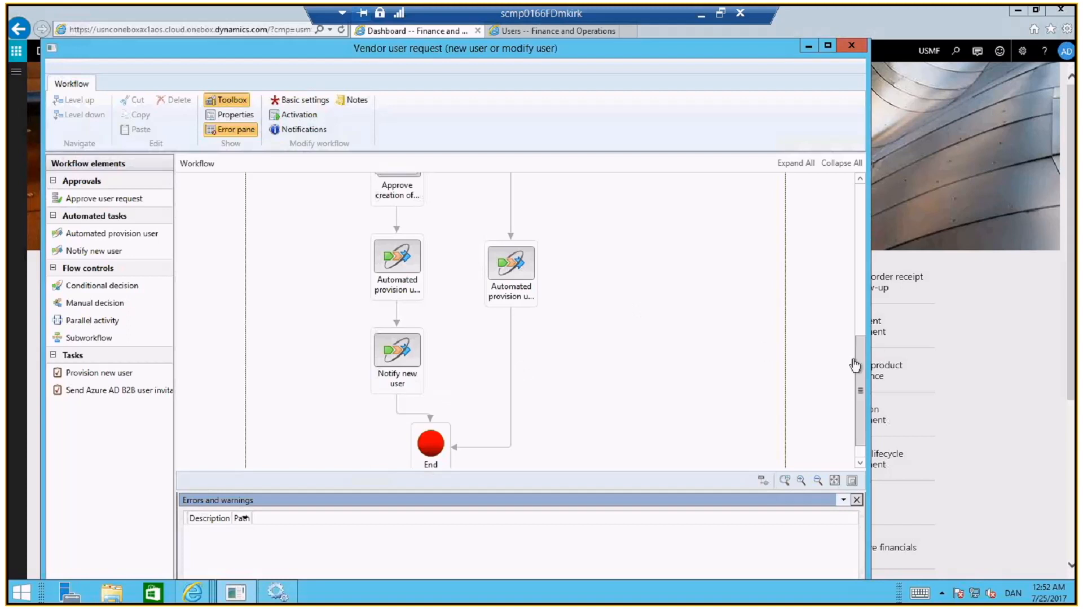
pyautogui.moveTo(861, 367); pyautogui.dragTo(859, 227)
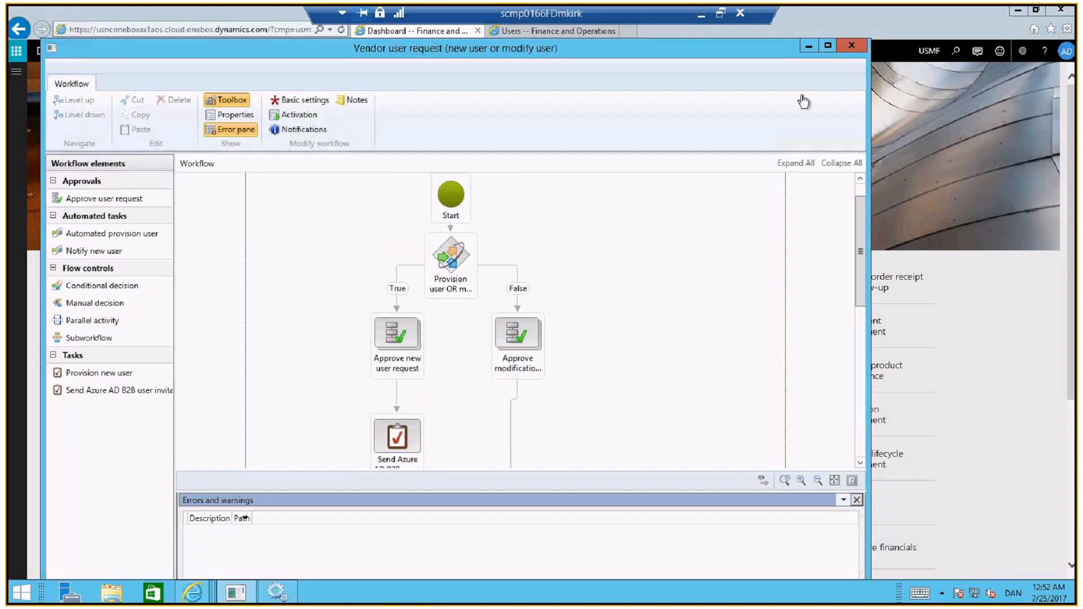
pyautogui.click(808, 49)
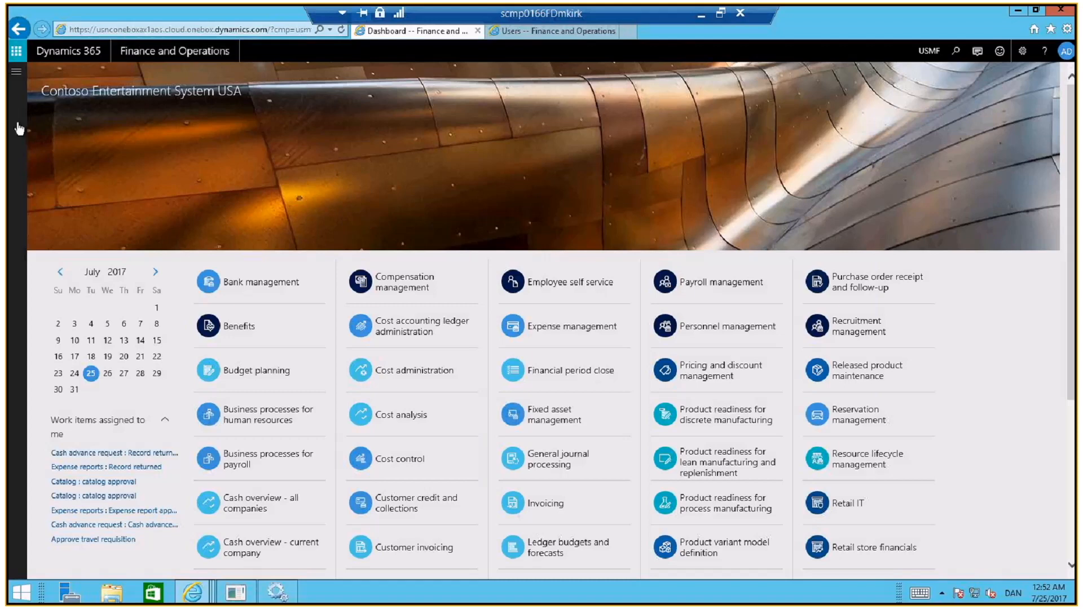
# View the Common module's work items assigned to me, refresh the list, and close it
pyautogui.click(13, 73)
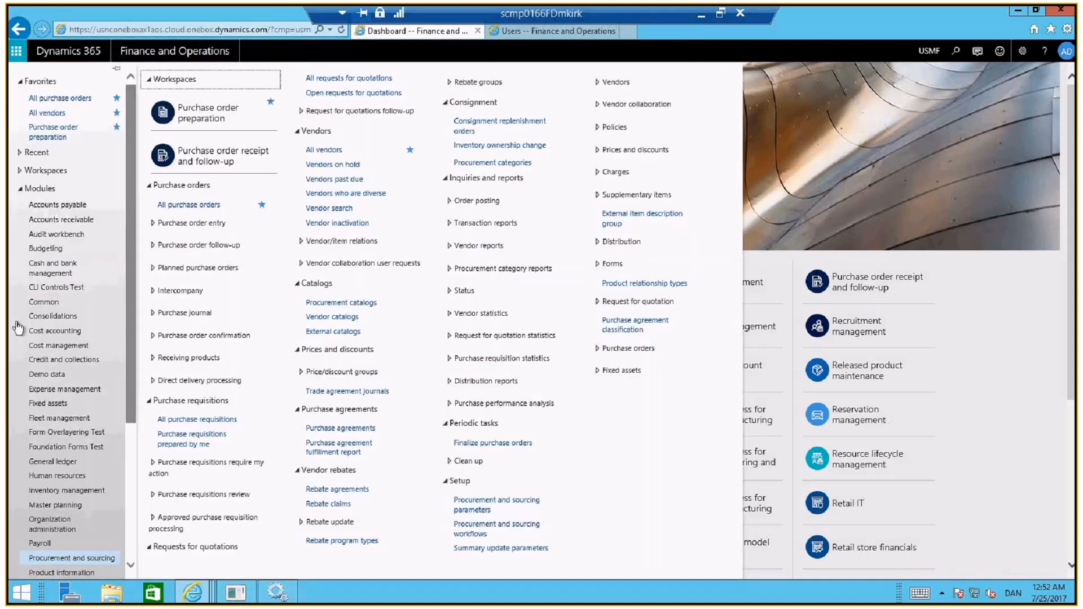
pyautogui.click(51, 304)
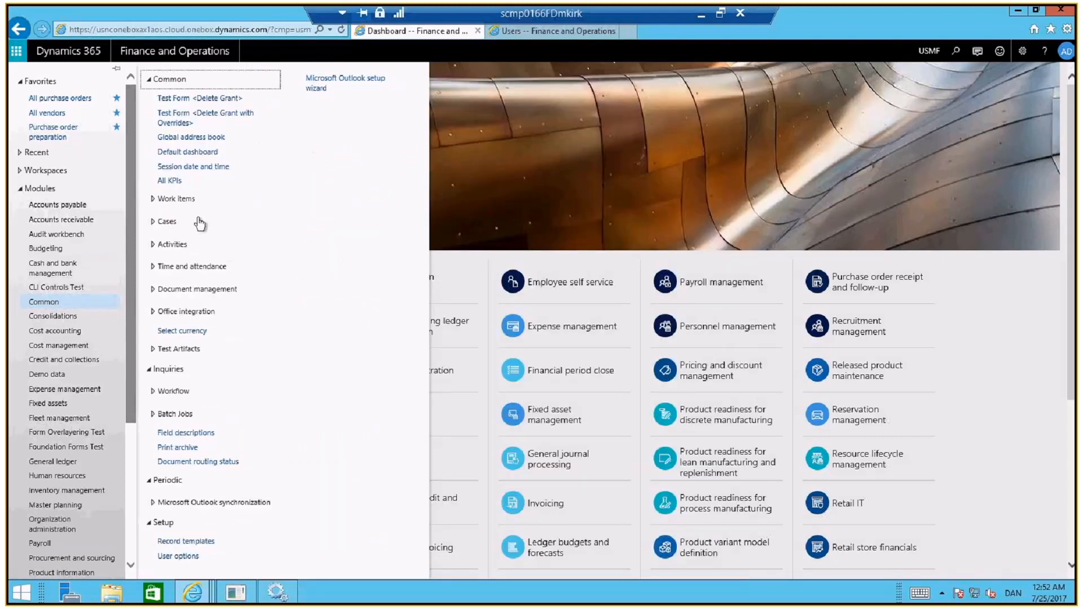
pyautogui.click(156, 201)
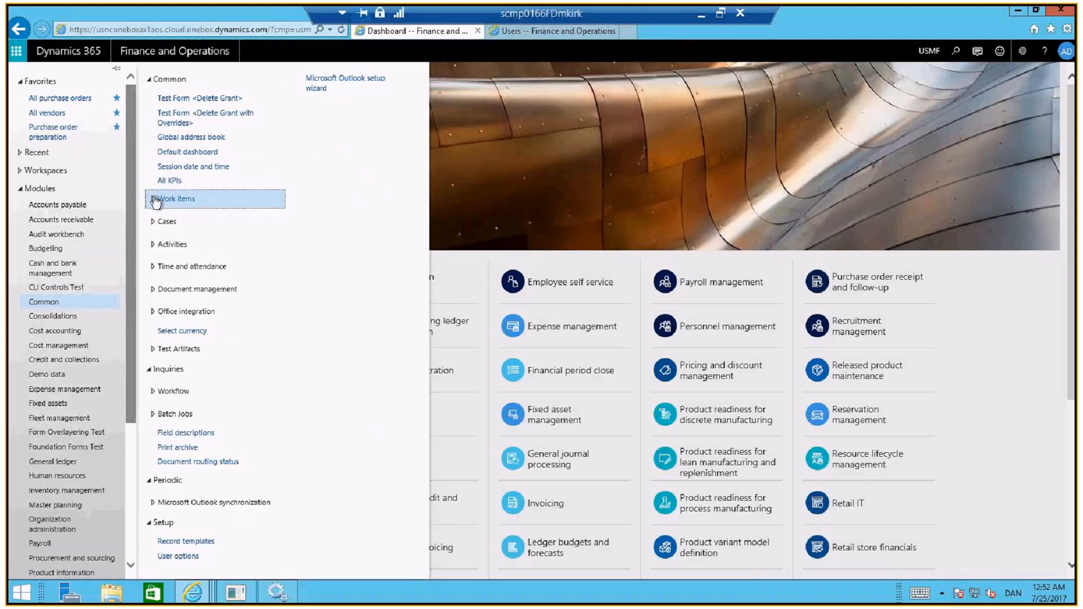
pyautogui.click(213, 219)
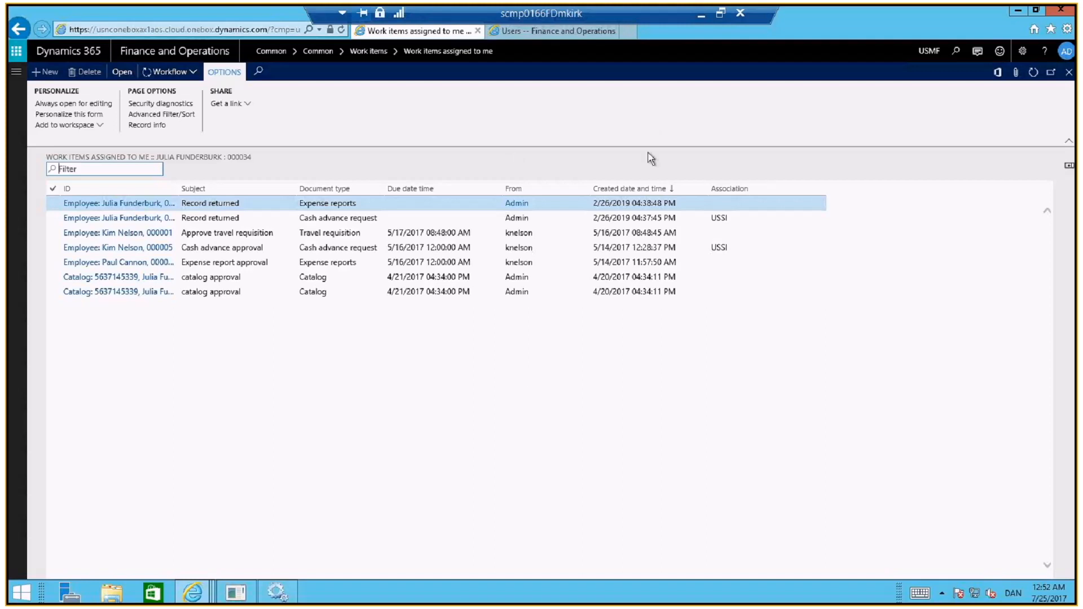
pyautogui.click(1034, 73)
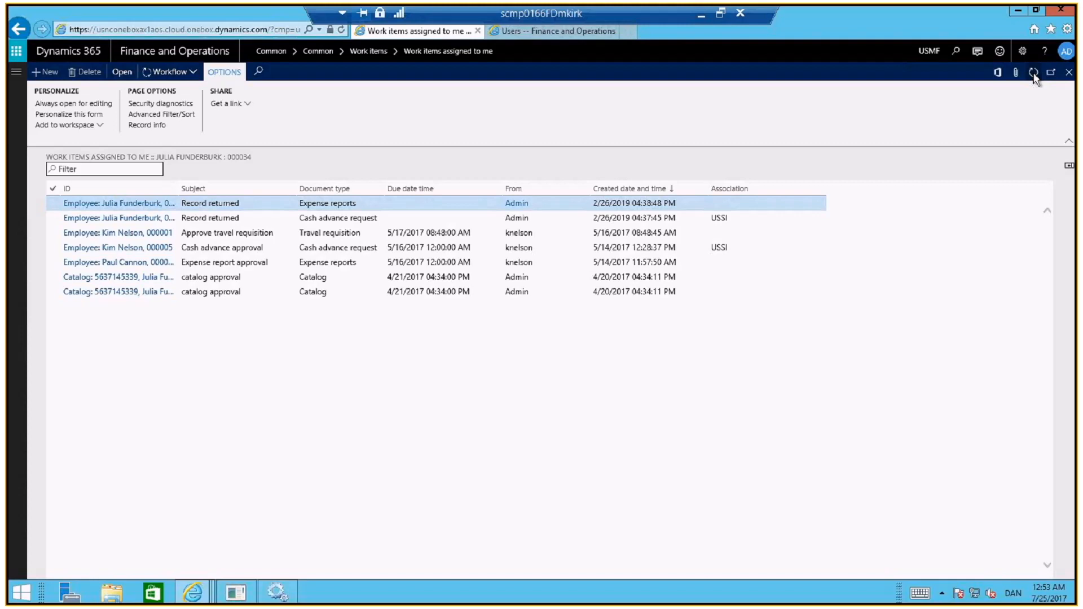
pyautogui.click(1070, 75)
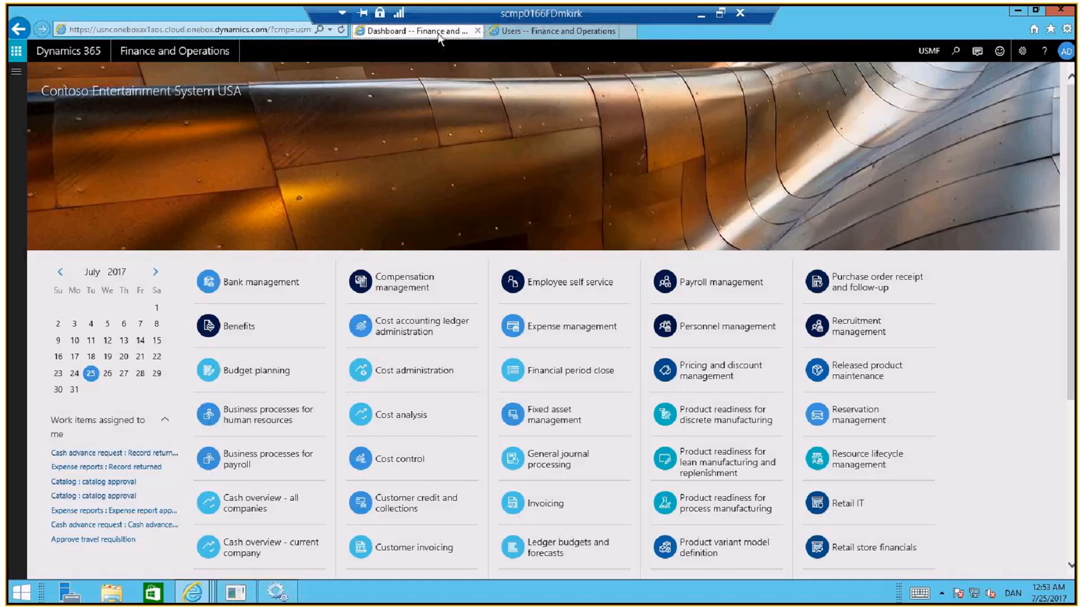
# Open the contacts of vendor US-104, Fabrikam Supplier, from the list of all vendors
pyautogui.click(17, 75)
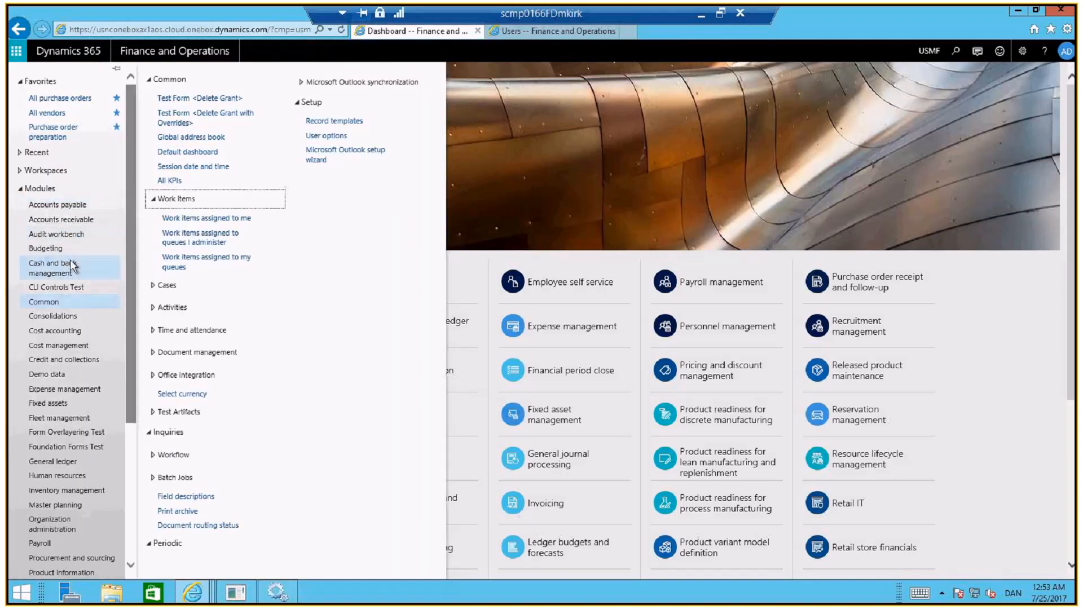
pyautogui.click(52, 112)
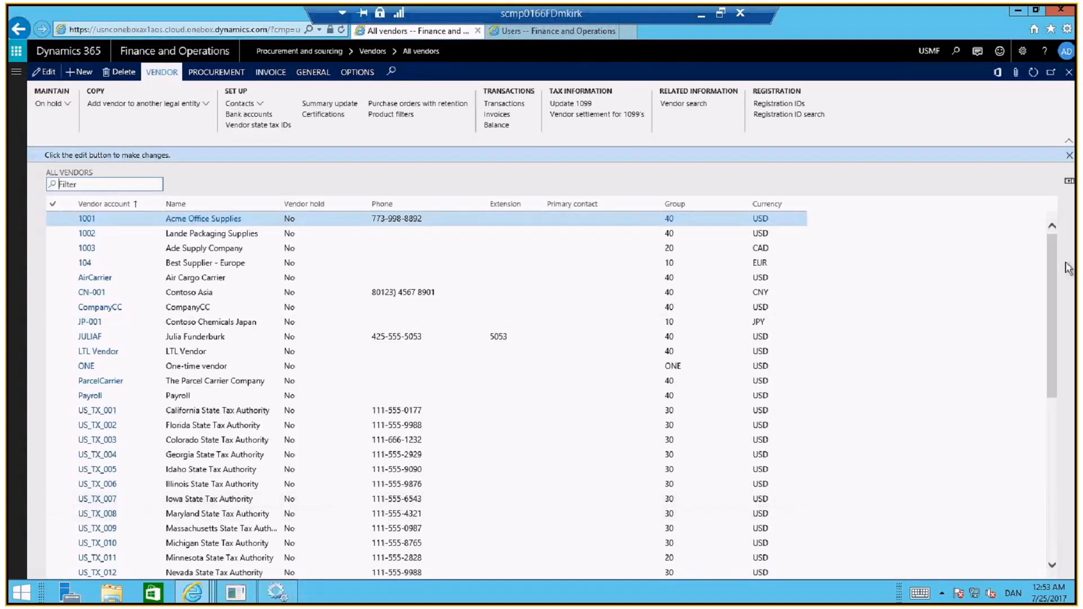
pyautogui.moveTo(1045, 349); pyautogui.dragTo(1050, 490)
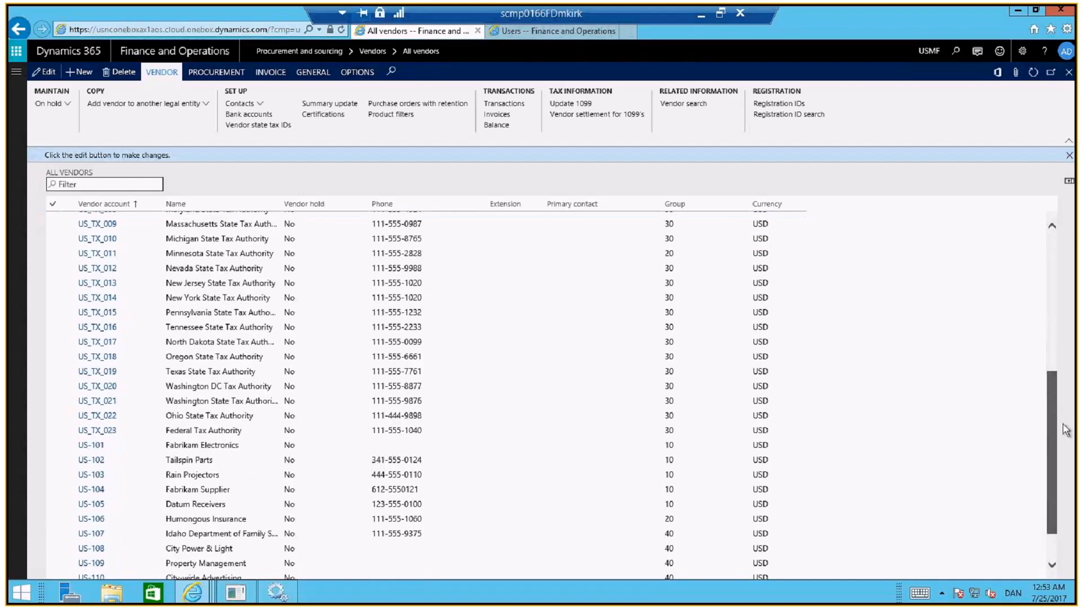
pyautogui.click(228, 477)
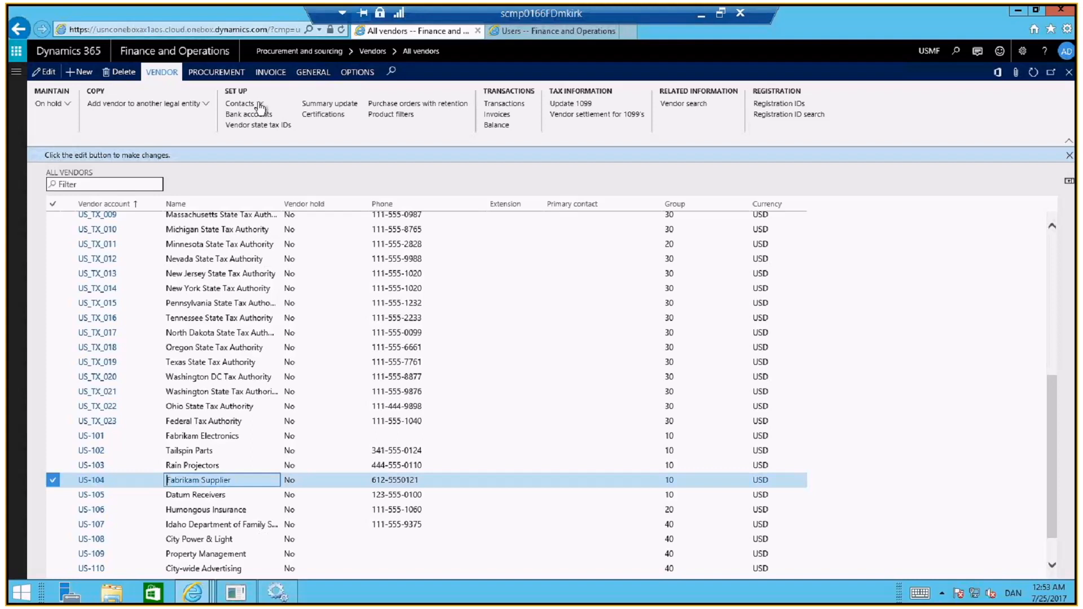
pyautogui.click(260, 107)
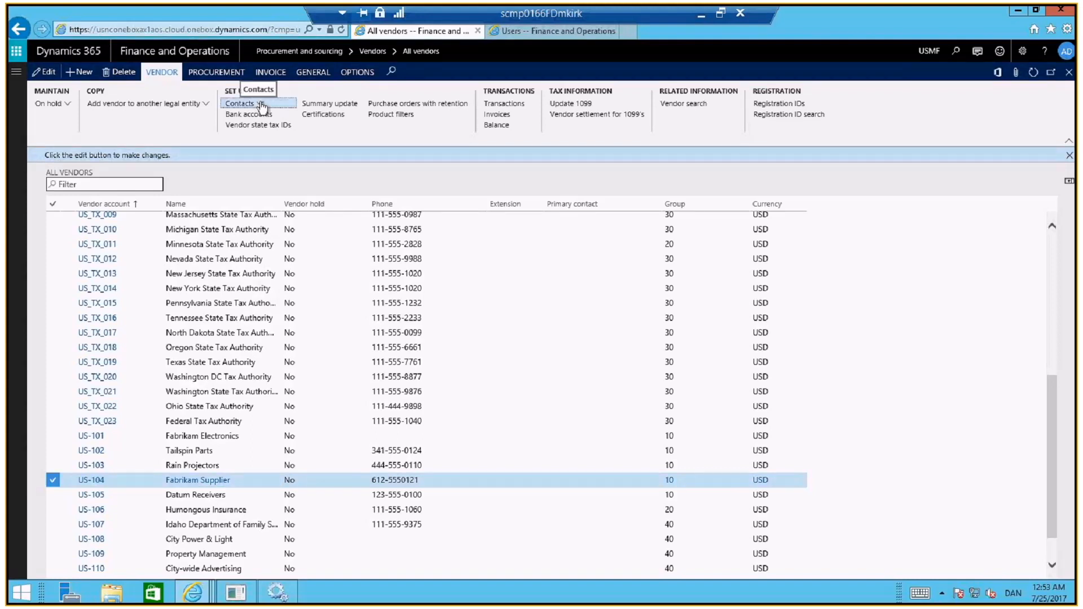
pyautogui.click(261, 107)
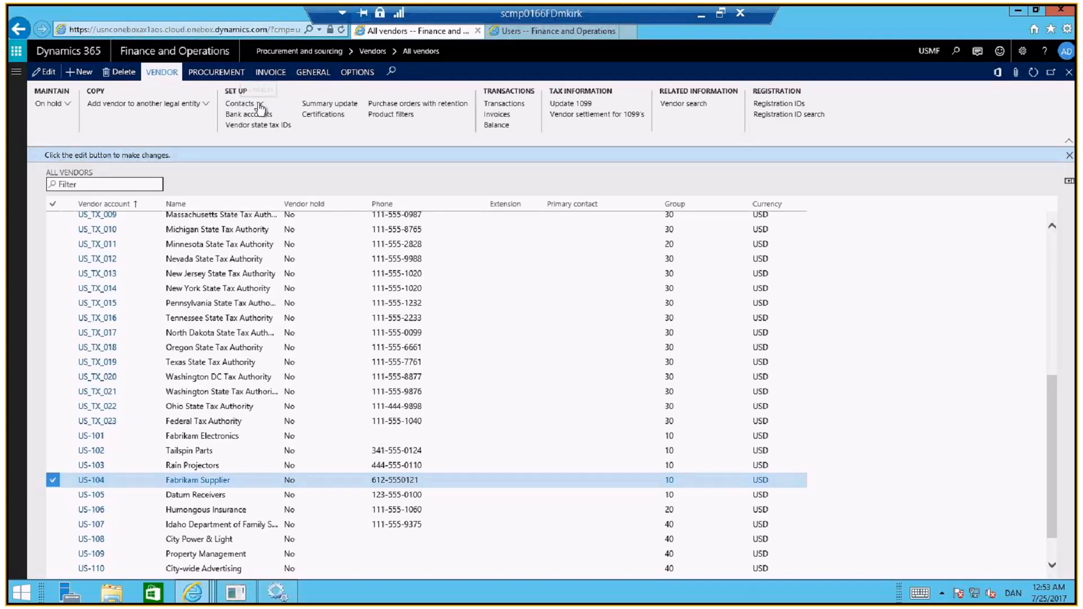
pyautogui.click(261, 105)
pyautogui.click(265, 117)
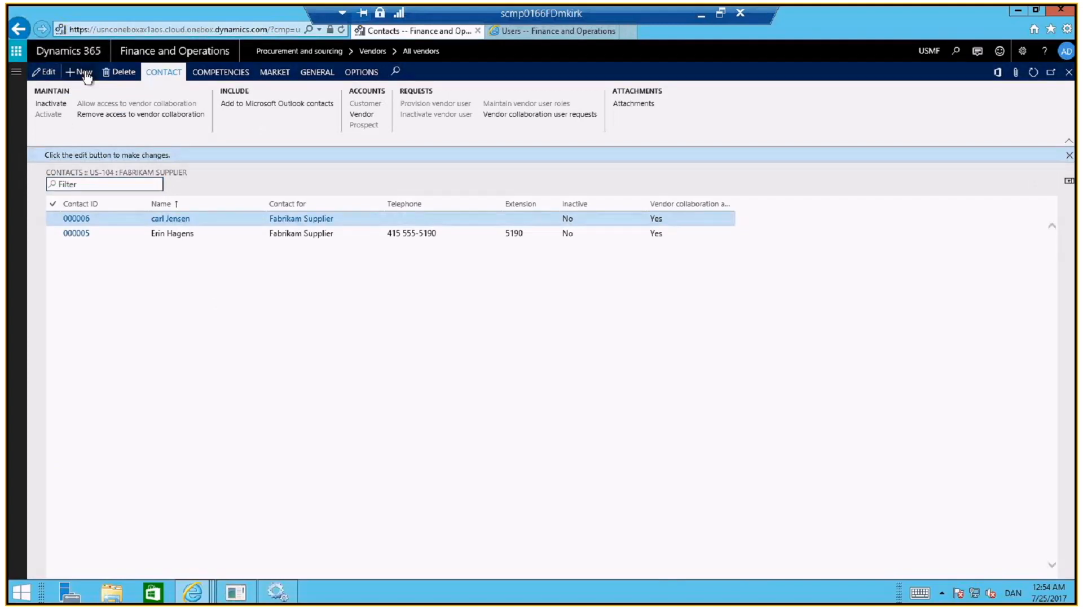
# Start a new contact for Fabrikam Supplier and enter the first name, dismissing the name lookup
pyautogui.click(86, 77)
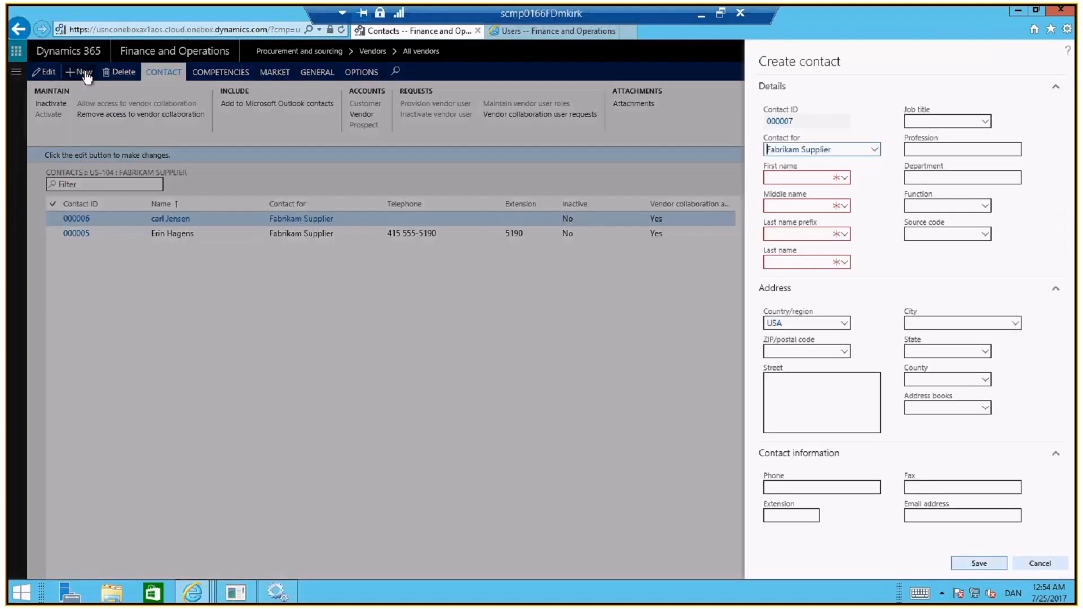
pyautogui.click(780, 179)
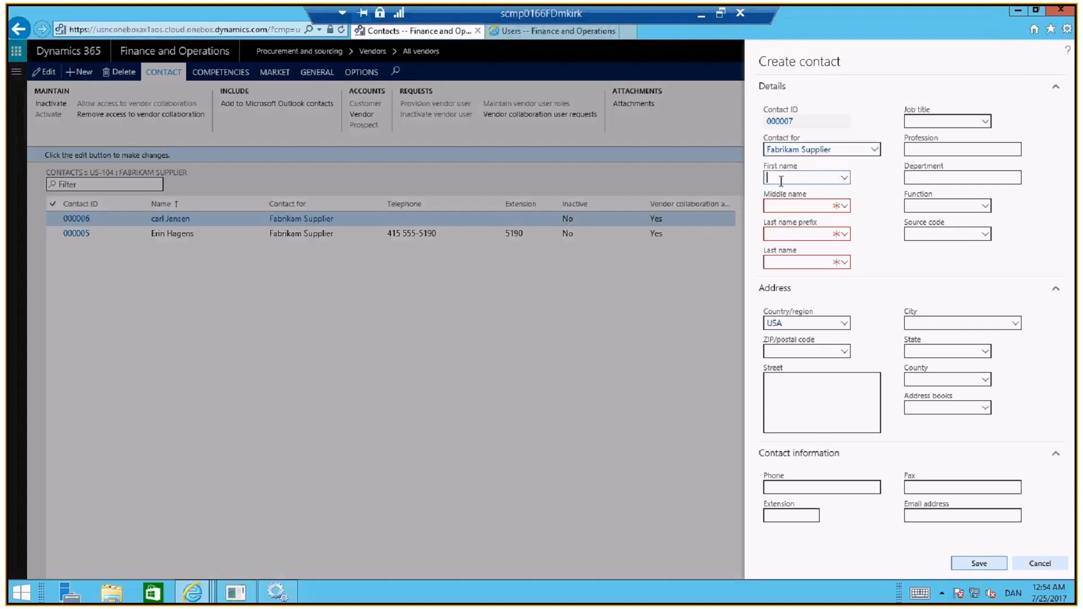
pyautogui.write('contact')
pyautogui.click(778, 269)
pyautogui.click(820, 432)
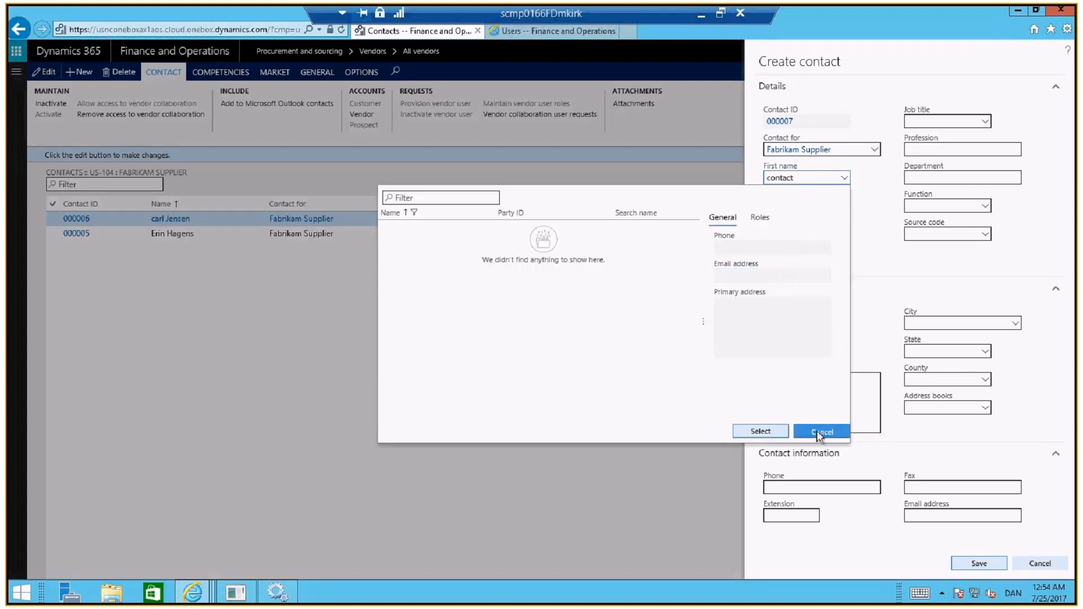
pyautogui.click(817, 433)
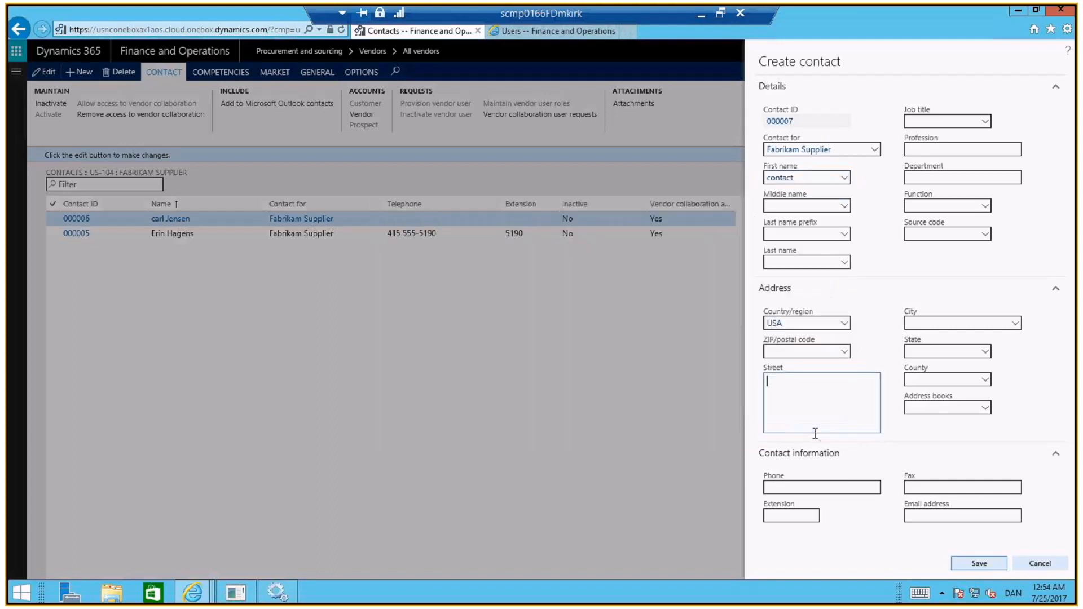
# Enter the contact's last name without choosing an existing person, and save the new contact
pyautogui.click(777, 262)
pyautogui.write('pet')
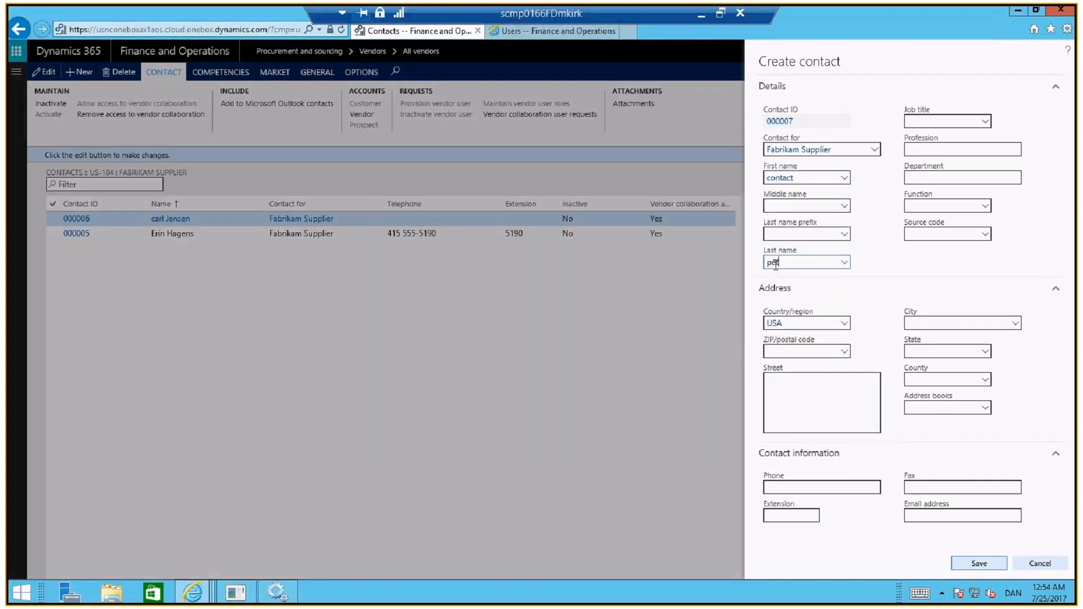
pyautogui.write('er')
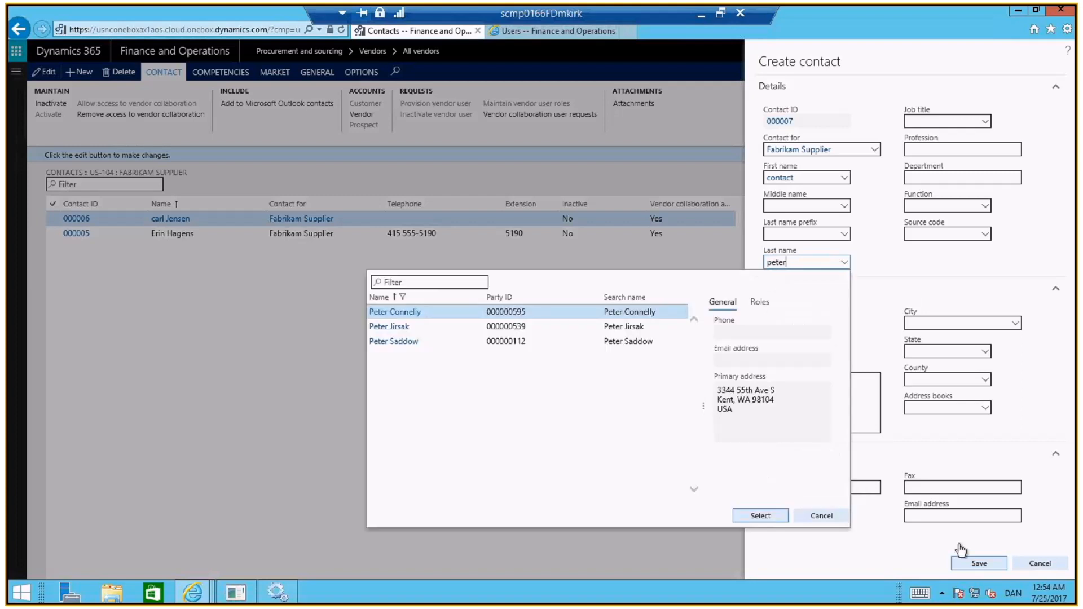
pyautogui.click(824, 524)
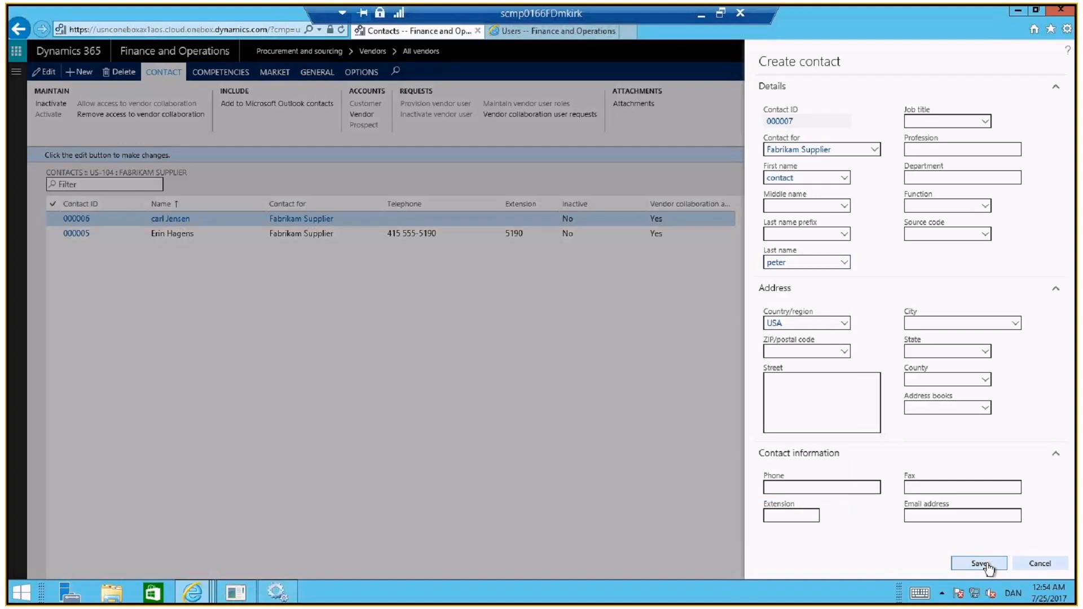
pyautogui.click(979, 563)
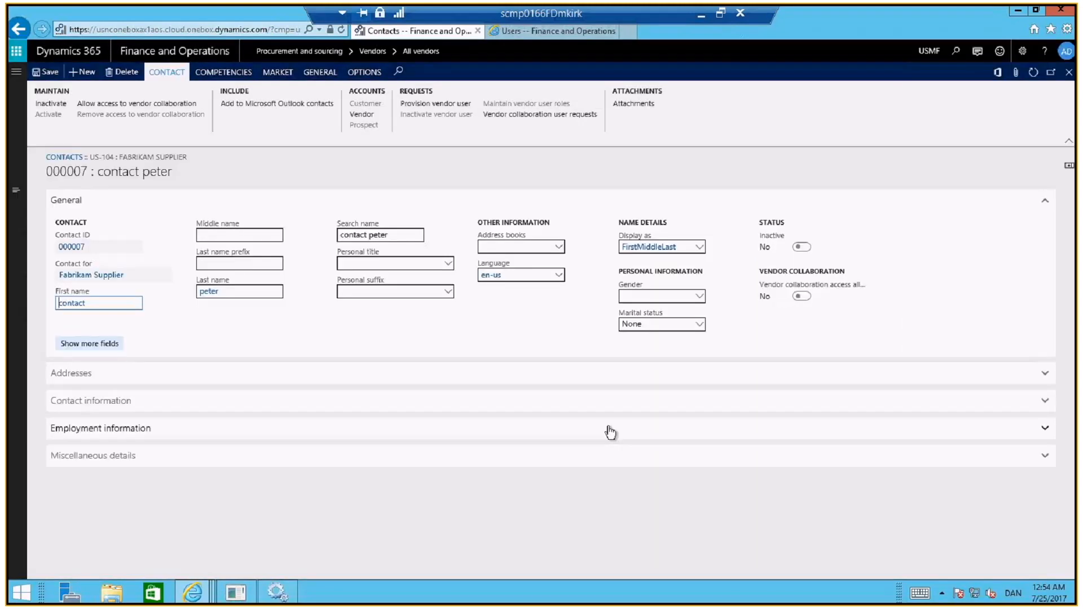
# Start a request to provision the new contact as a vendor user and enter the contact's email address as the user alias
pyautogui.click(443, 105)
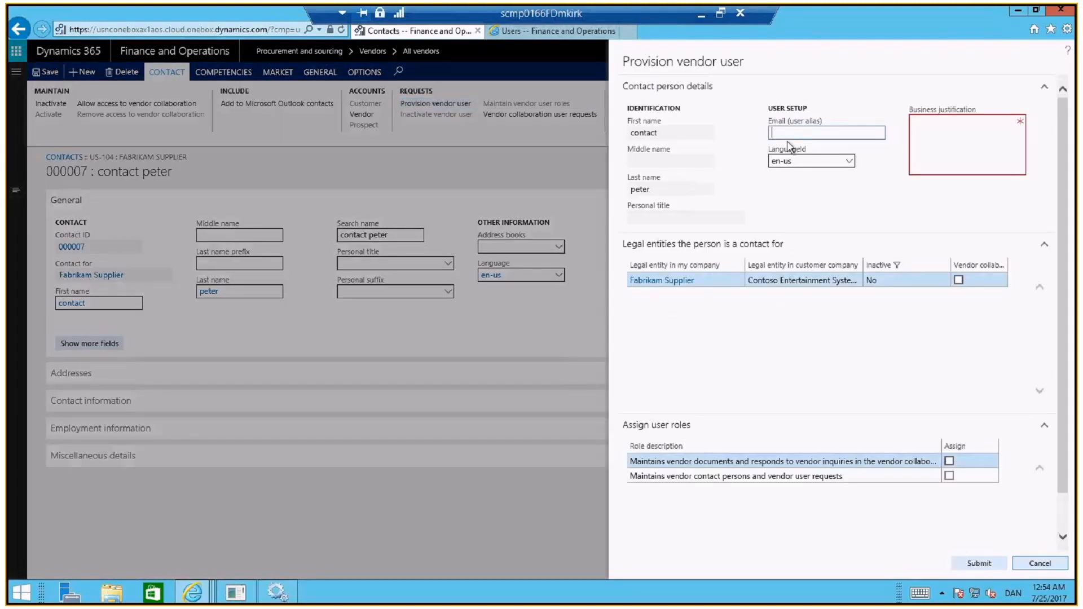
pyautogui.write('per')
pyautogui.press('BackSpace')
pyautogui.press('BackSpace')
pyautogui.press('BackSpace')
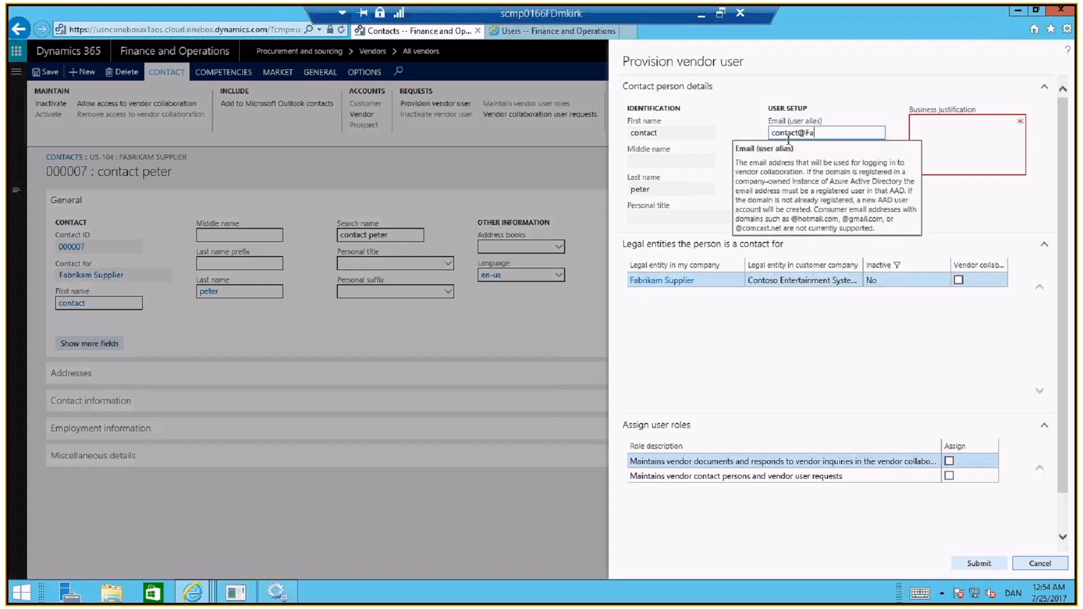
# Give "new contact" as the business justification and allow vendor collaboration access for Fabrikam Supplier
pyautogui.click(938, 142)
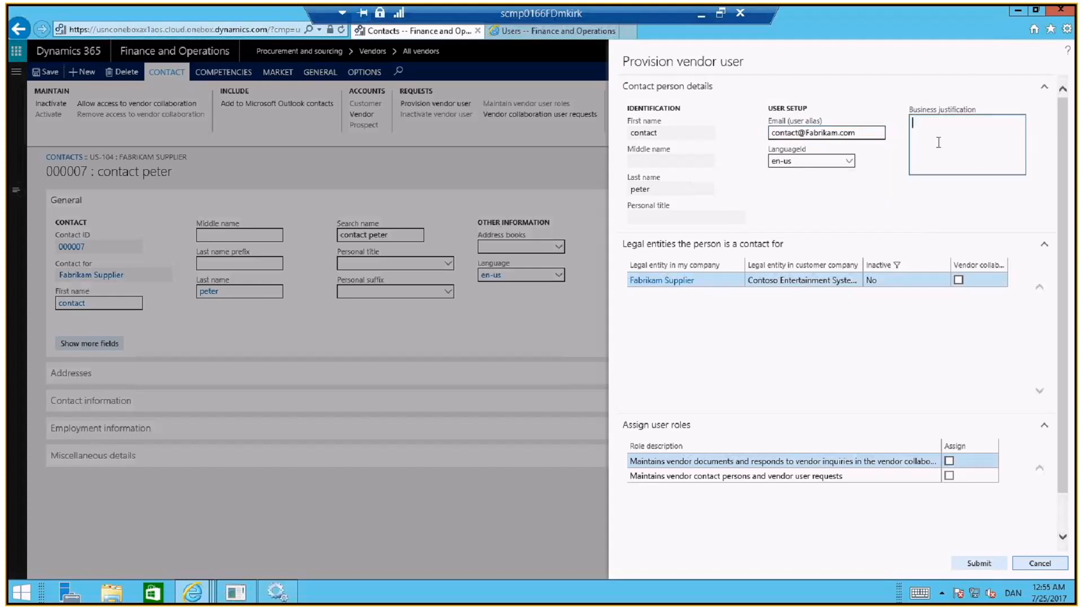
pyautogui.write('new contact')
pyautogui.click(959, 282)
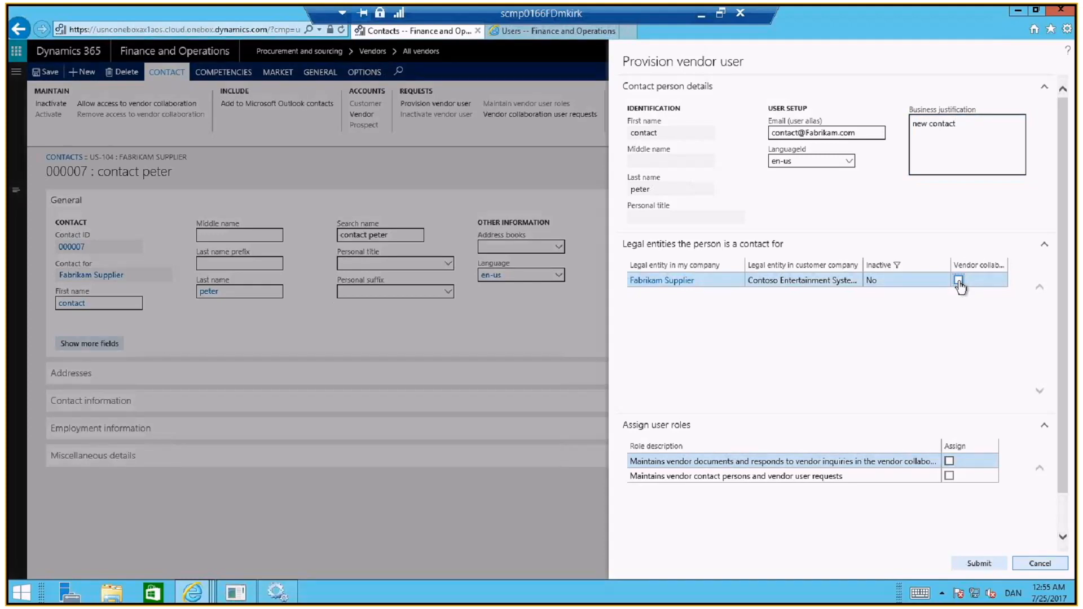
# Allow vendor collaboration for Fabrikam Supplier, assign both the vendor document and the vendor contact maintenance roles, and submit the request
pyautogui.click(958, 280)
pyautogui.click(949, 462)
pyautogui.click(949, 475)
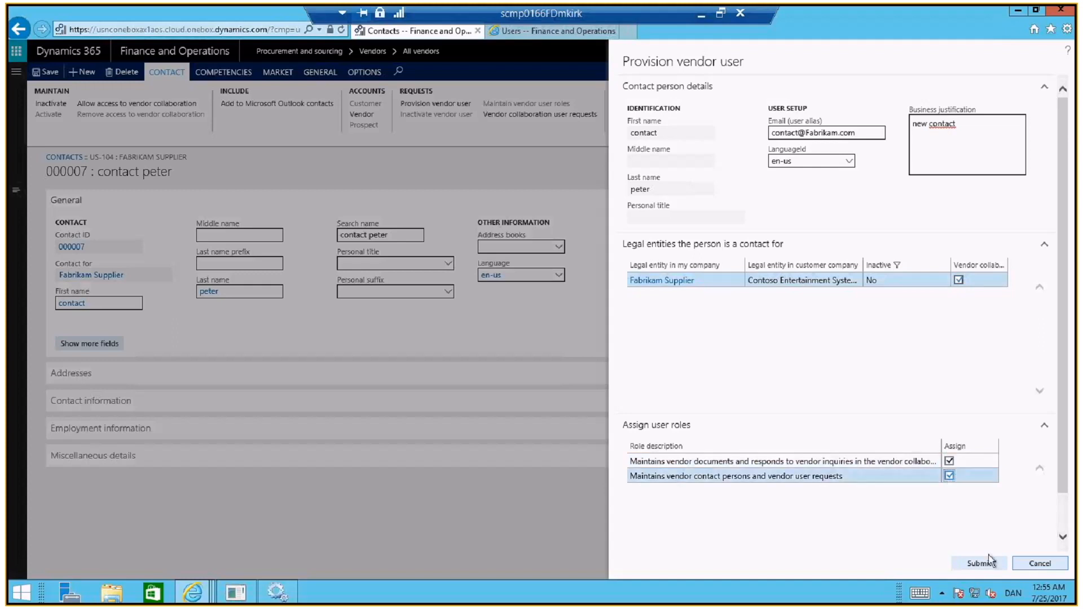
pyautogui.click(985, 563)
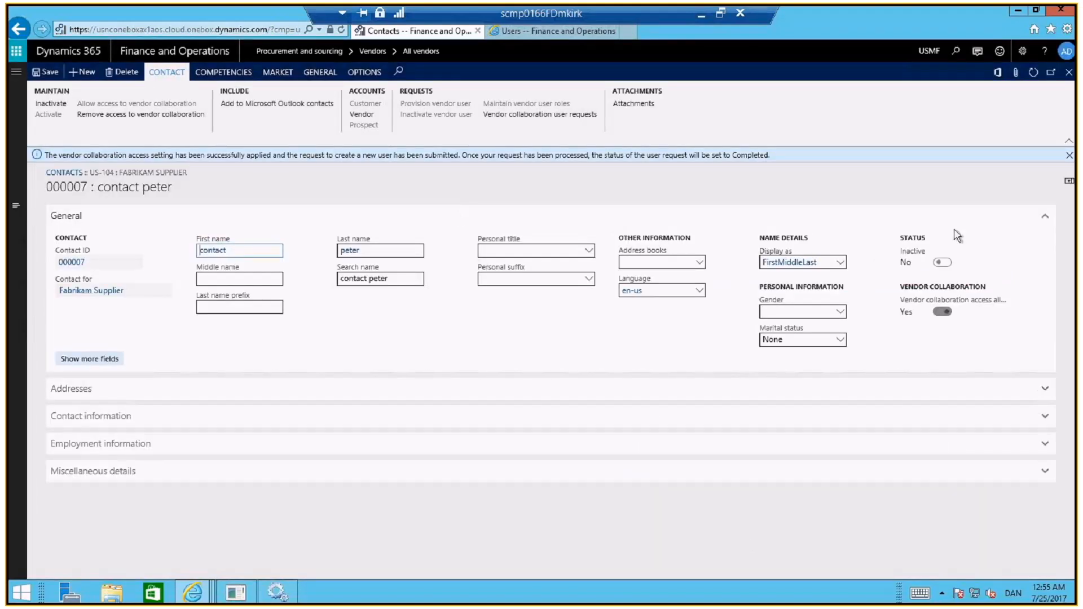
# Return to the dashboard and check the Microsoft Dynamics 365 Unified Operations Batch Management Service in the Windows Services console
pyautogui.click(165, 56)
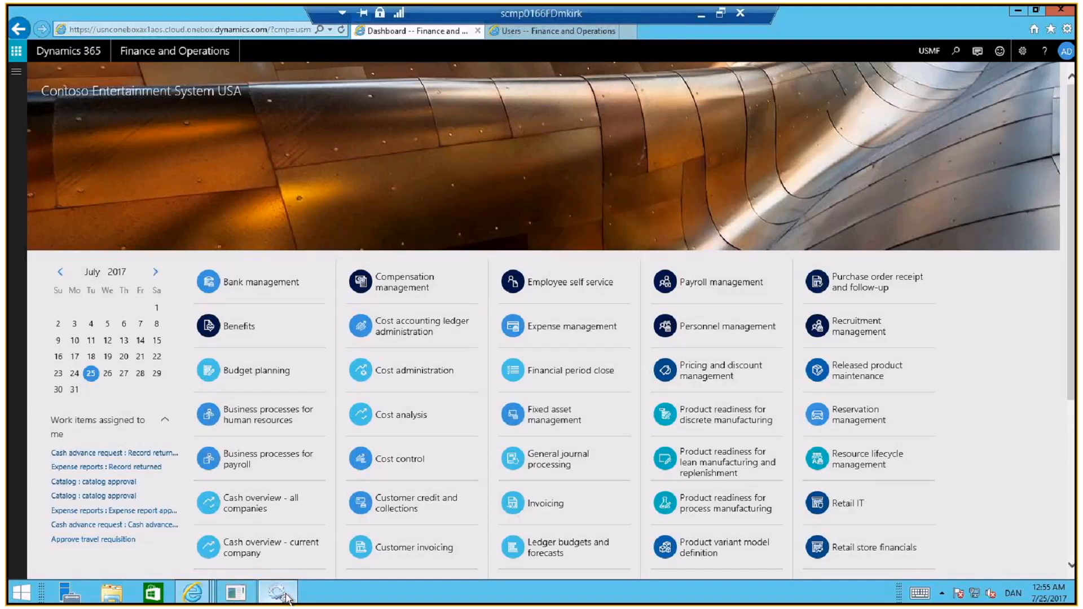
pyautogui.click(278, 592)
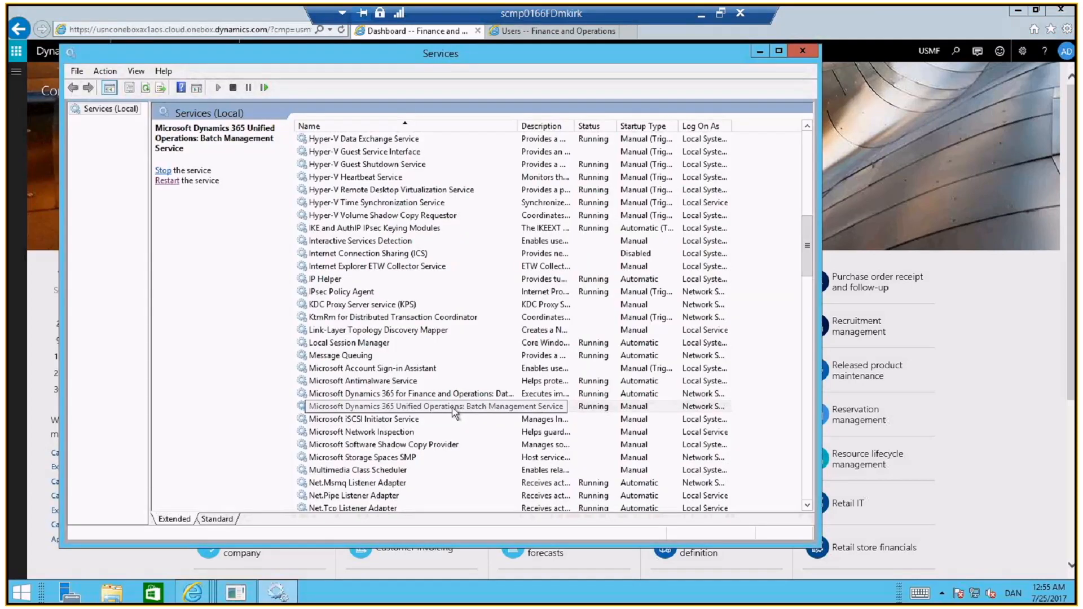
pyautogui.click(760, 52)
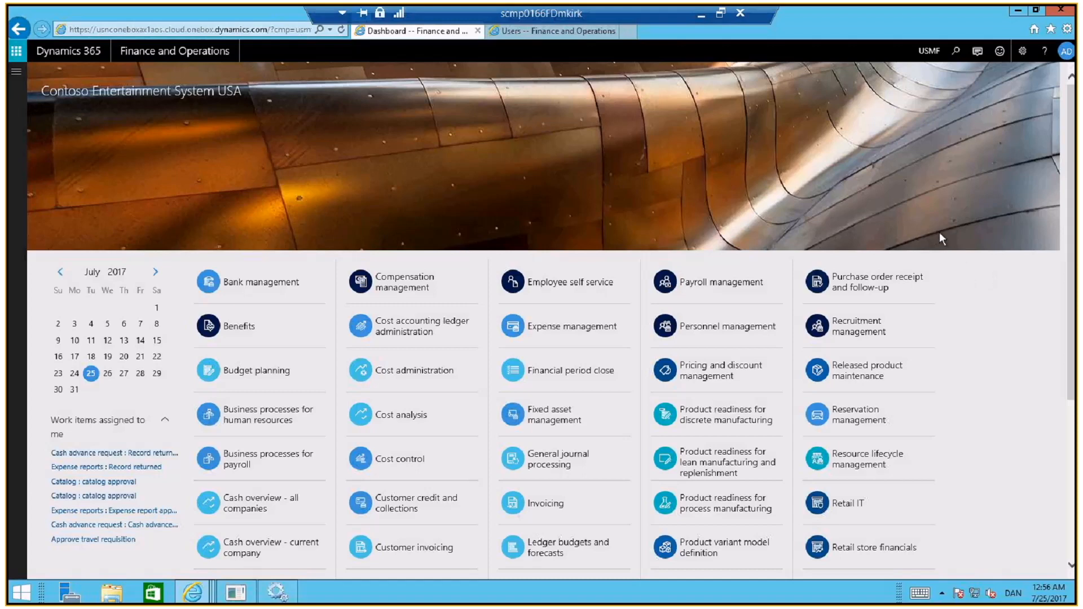
# Return to Finance and Operations and open the list of work items assigned to me
pyautogui.hotkey('alt', 'Tab')
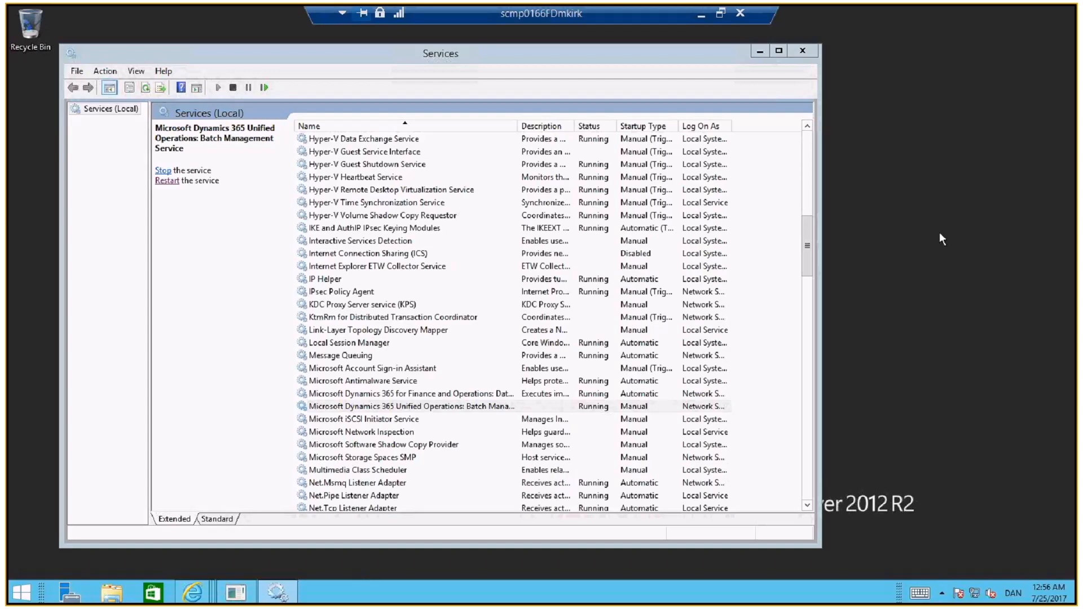
pyautogui.hotkey('alt', 'Tab')
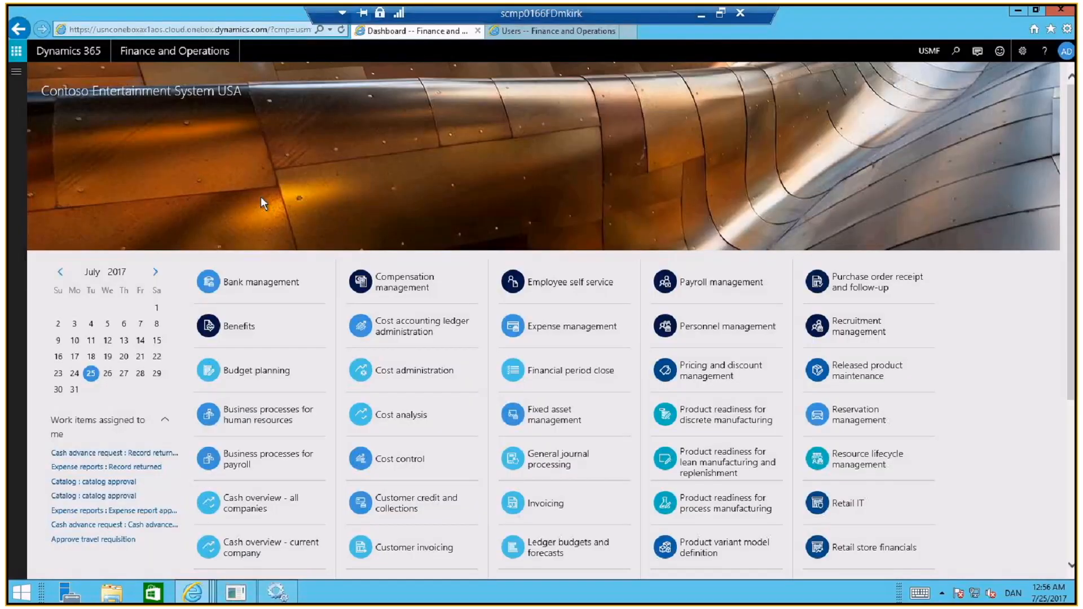
pyautogui.click(17, 72)
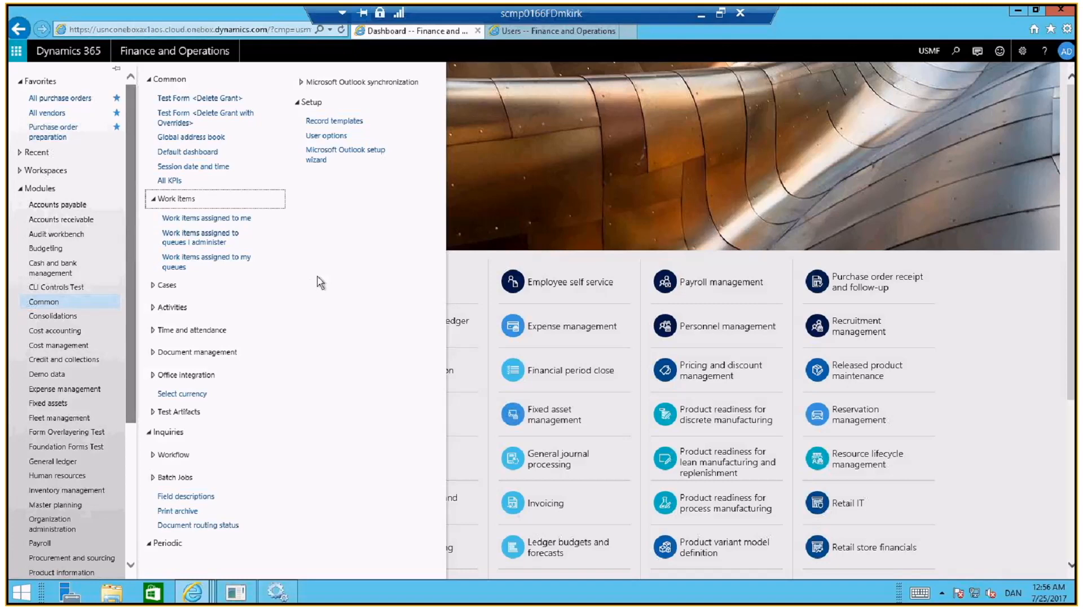
pyautogui.click(226, 224)
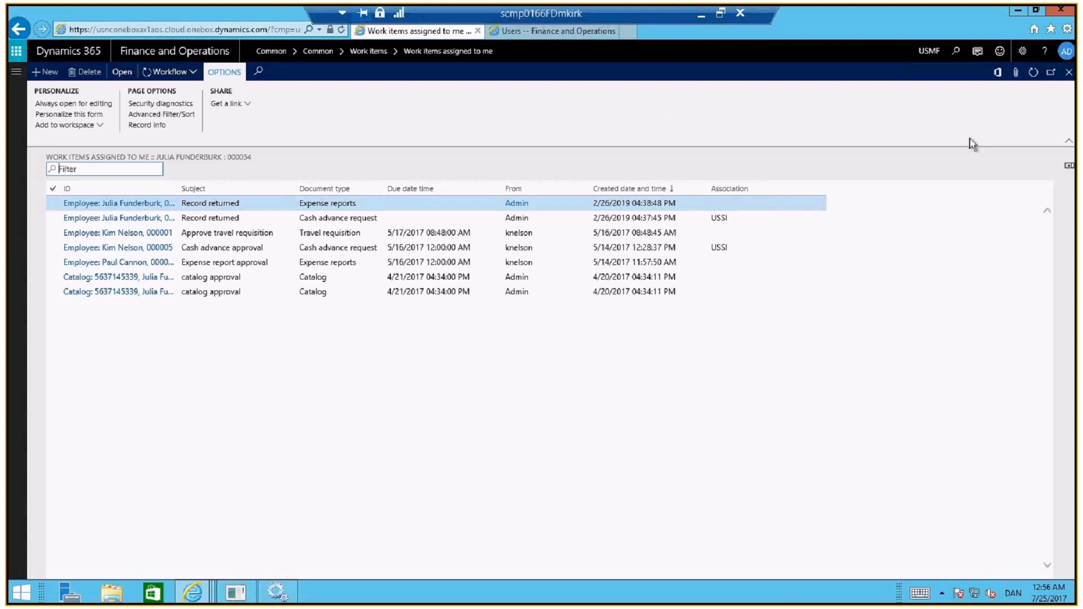
# Examine the Vendor user request (new user or modify user) workflow from start to end in the workflow editor and return to the dashboard
pyautogui.hotkey('alt', 'Tab')
pyautogui.hotkey('alt', 'Tab')
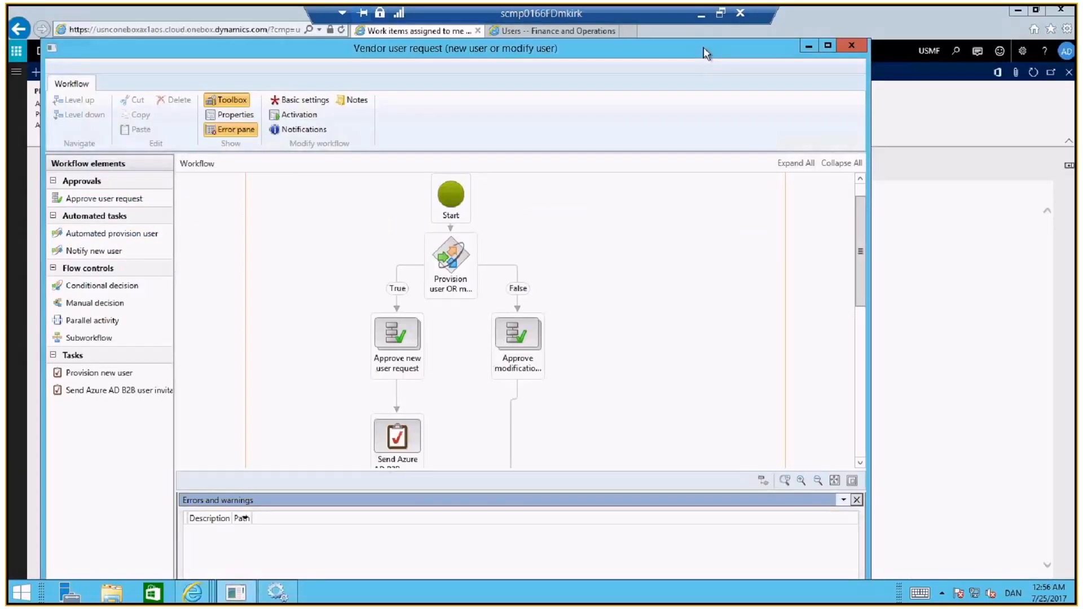
pyautogui.moveTo(703, 46); pyautogui.dragTo(779, 36)
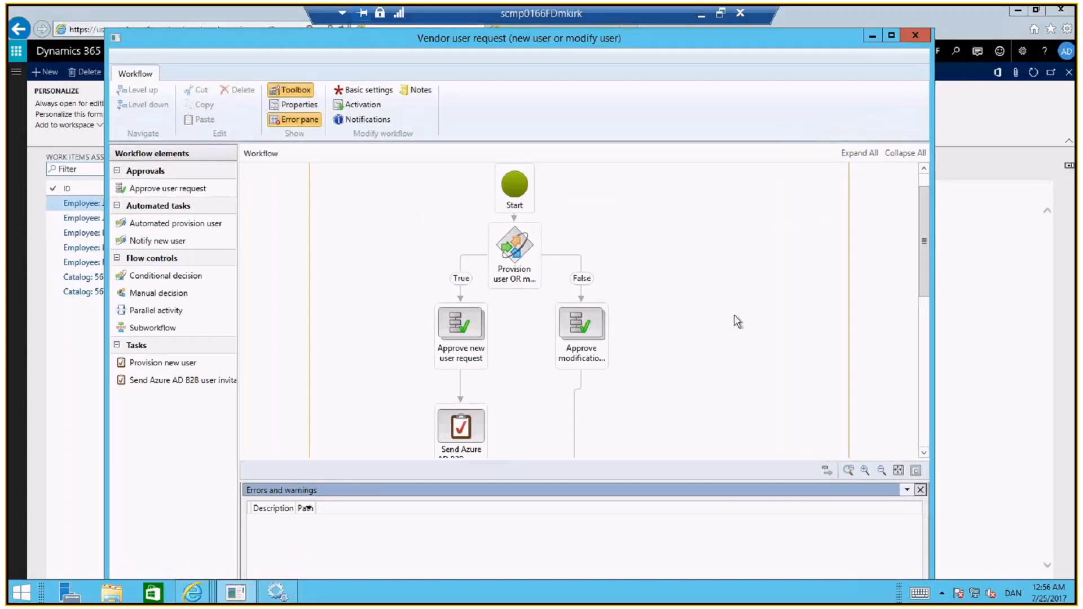
pyautogui.moveTo(925, 238); pyautogui.dragTo(925, 292)
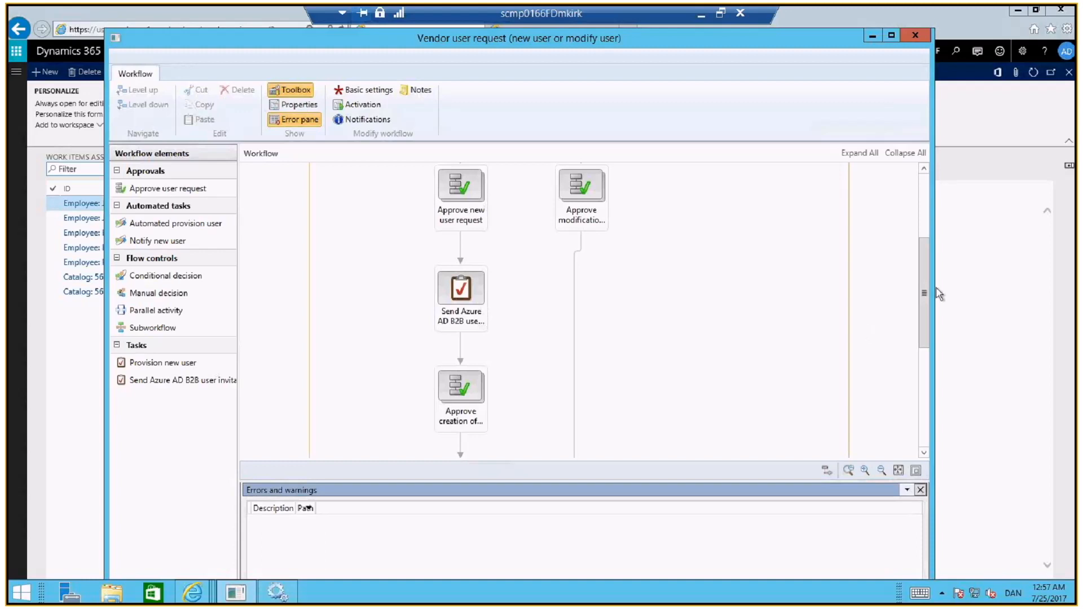
pyautogui.moveTo(926, 297); pyautogui.dragTo(926, 314)
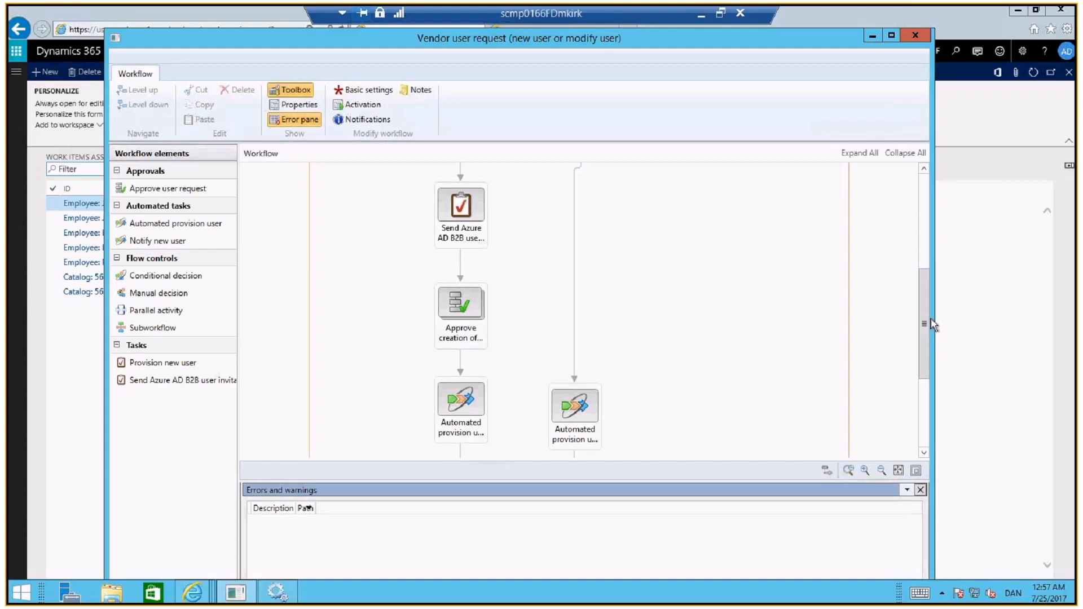
pyautogui.moveTo(925, 323); pyautogui.dragTo(928, 358)
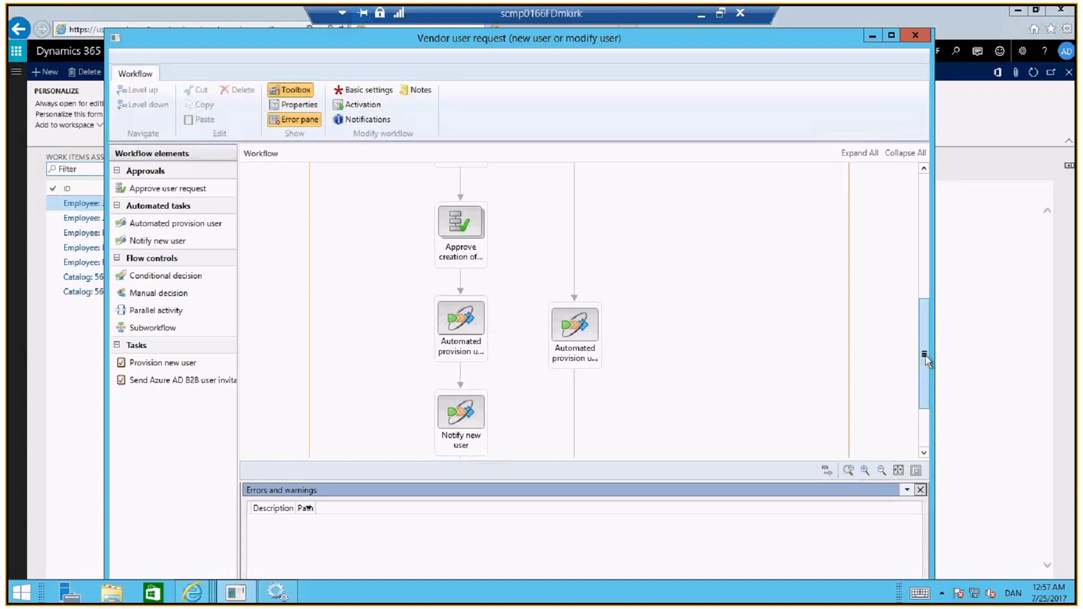
pyautogui.moveTo(926, 355); pyautogui.dragTo(925, 377)
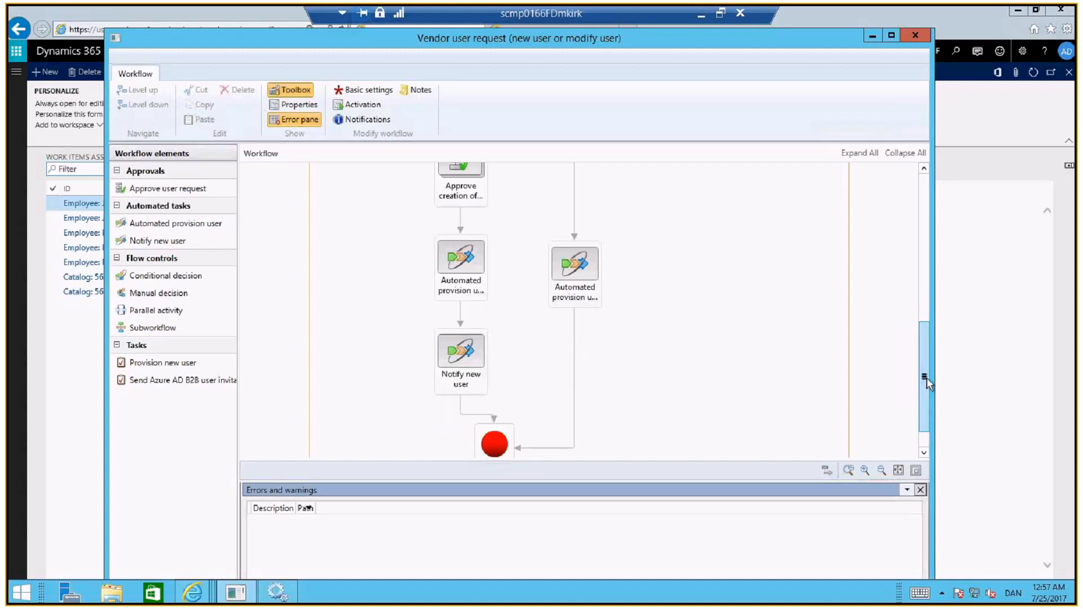
pyautogui.click(871, 40)
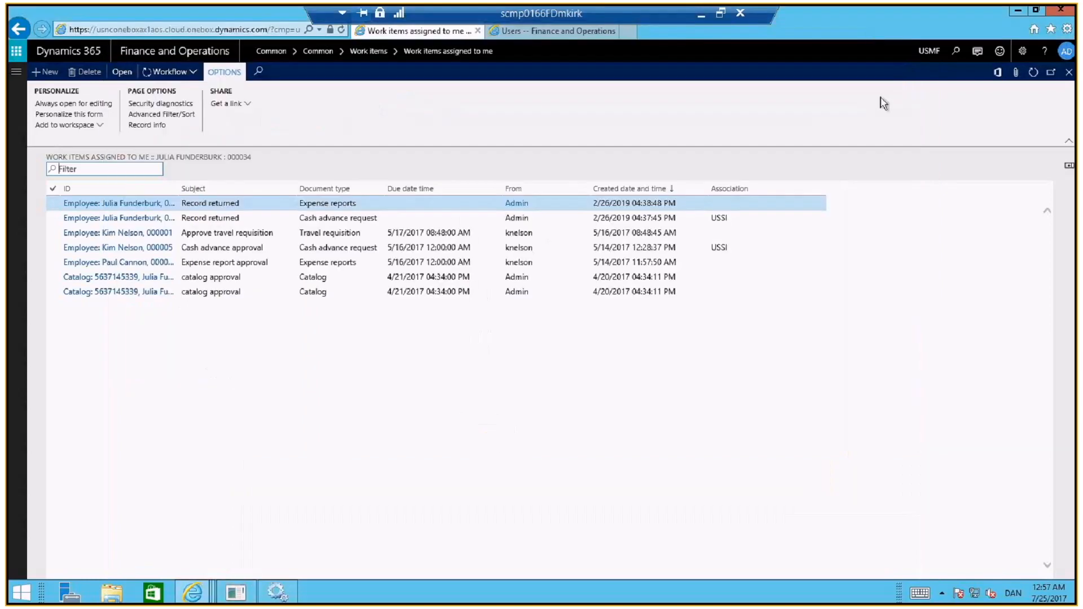
pyautogui.click(189, 49)
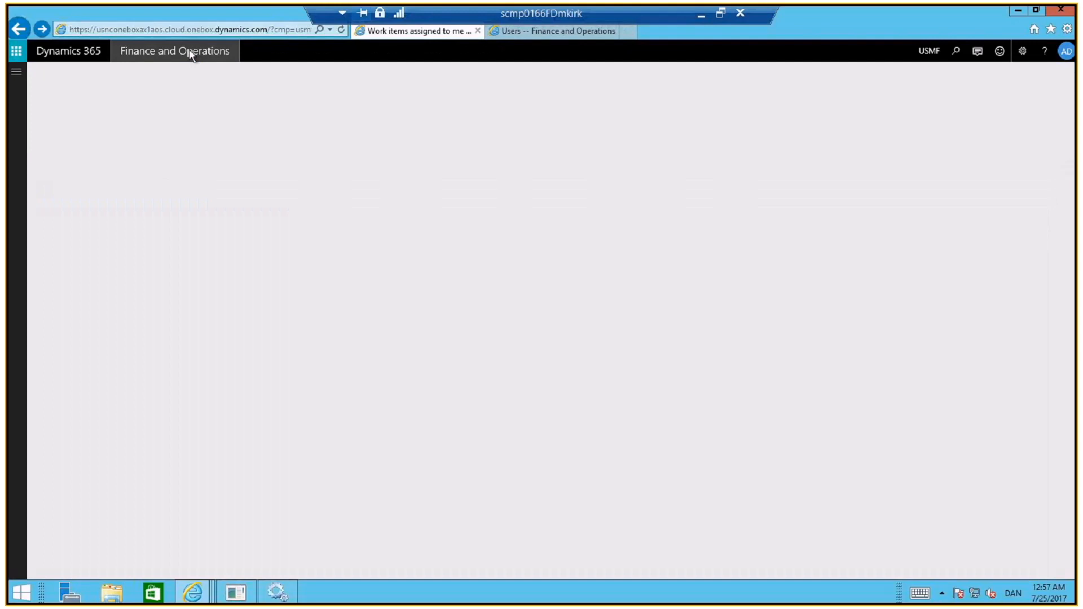